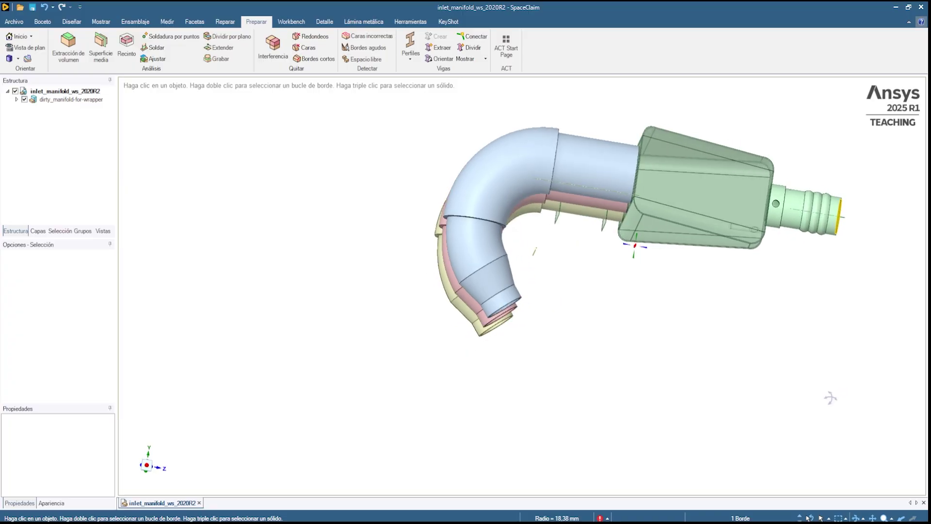
# Examine the inlet manifold geometry from both sides, including the small hole in the inlet pipe.
pyautogui.scroll(-4, 825, 332)
pyautogui.scroll(4, 824, 331)
pyautogui.scroll(3, 812, 307)
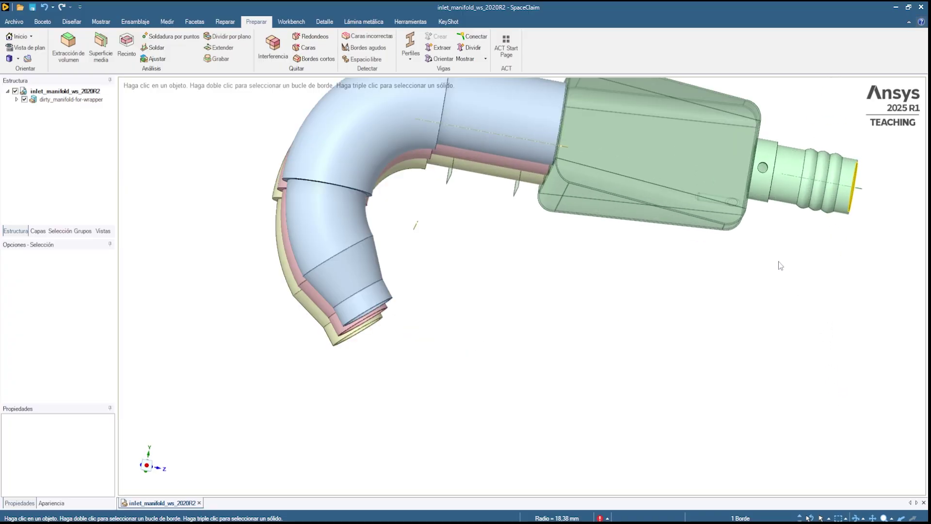
pyautogui.keyDown('ctrl'); pyautogui.moveTo(780, 264); pyautogui.dragTo(757, 387, button='middle'); pyautogui.keyUp('ctrl')
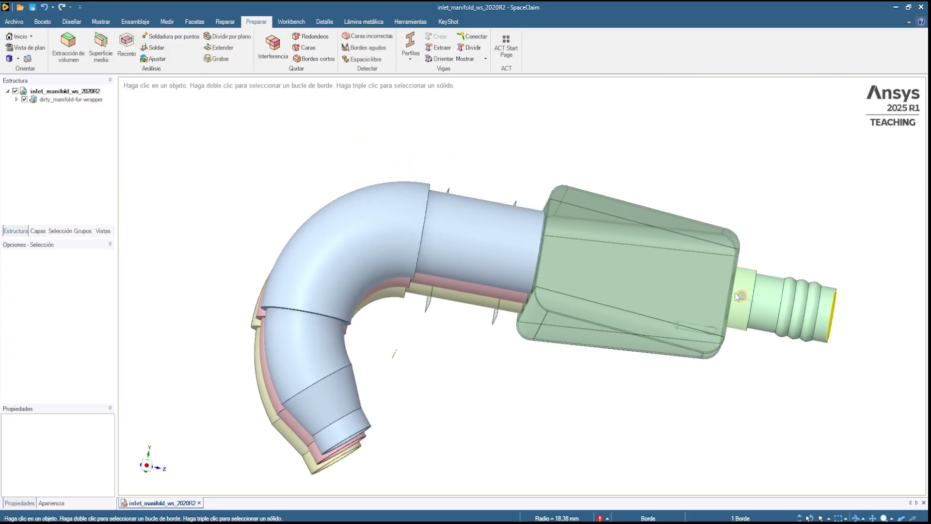
pyautogui.click(743, 296)
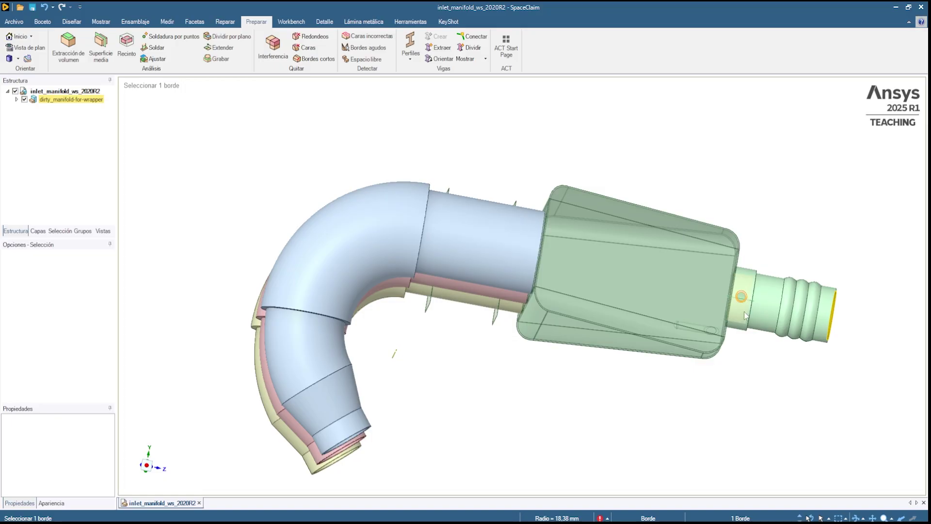
pyautogui.moveTo(791, 394); pyautogui.dragTo(518, 431, button='middle')
pyautogui.moveTo(620, 365)
pyautogui.mouseDown(button='middle')
pyautogui.moveTo(623, 340)
pyautogui.moveTo(626, 349)
pyautogui.mouseUp(button='middle')
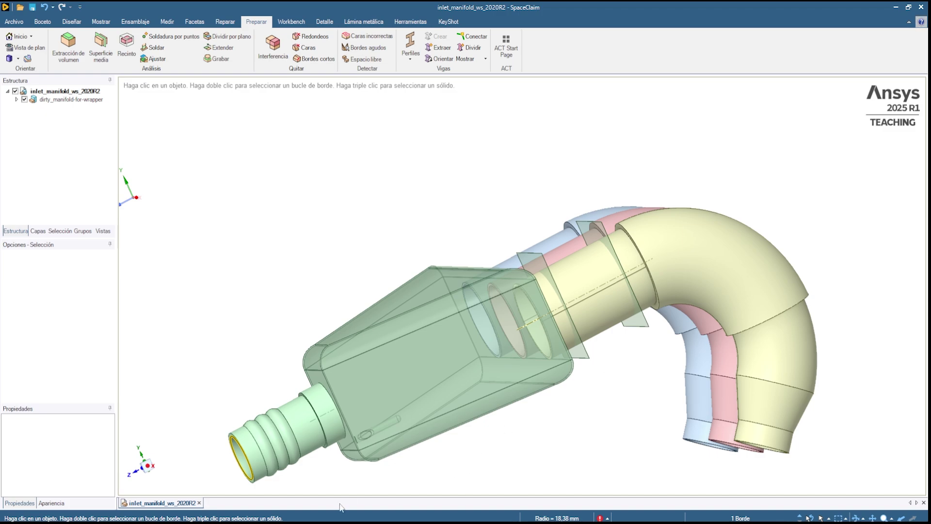
# Switch to Fluent Launcher, start a Meshing session and choose the Fault-tolerant Meshing workflow.
pyautogui.press('super')
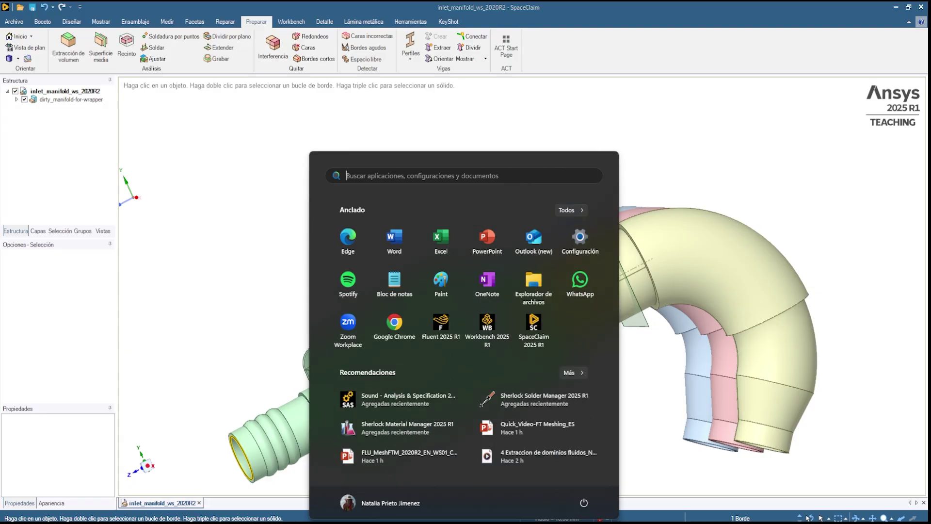
pyautogui.press('Escape')
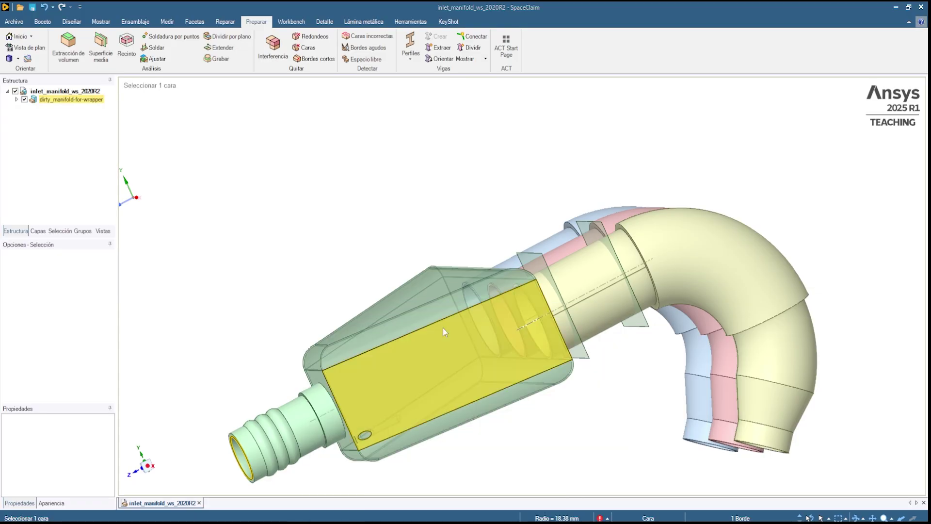
pyautogui.click(894, 8)
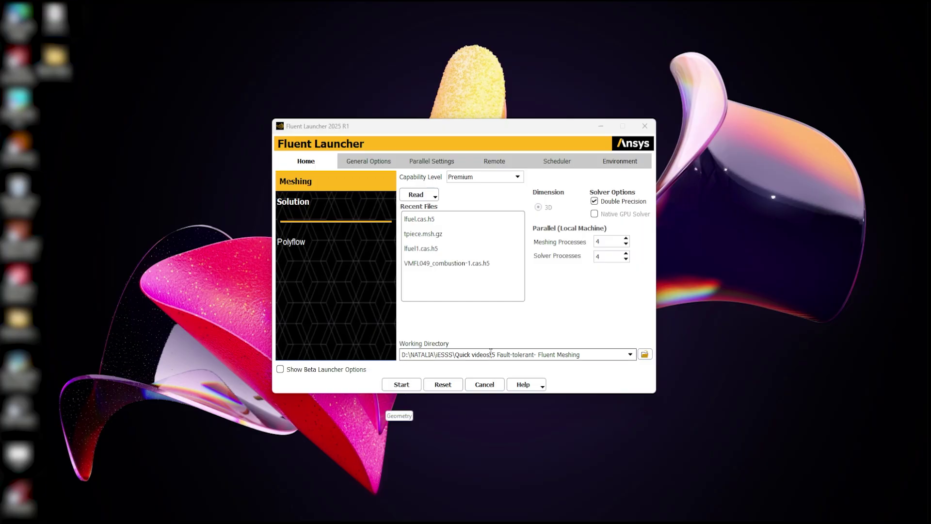
pyautogui.click(403, 386)
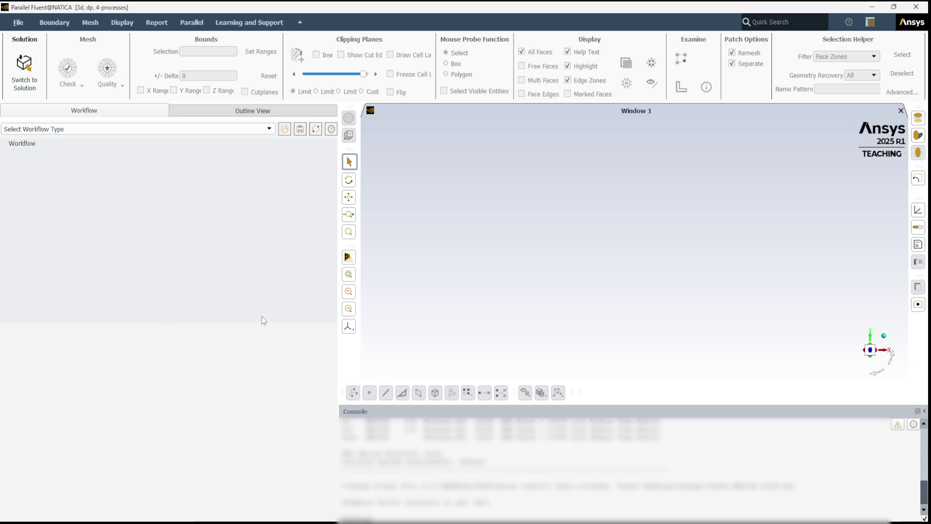
pyautogui.click(266, 130)
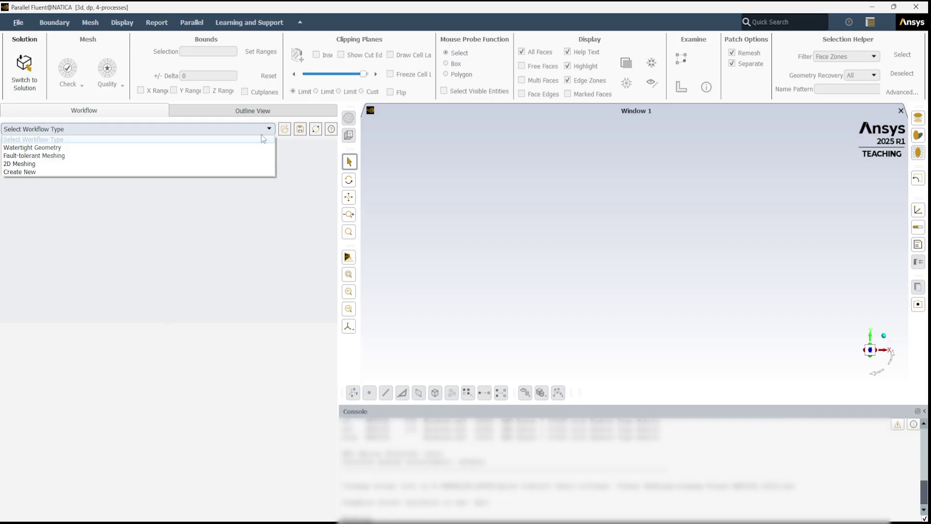
pyautogui.click(62, 156)
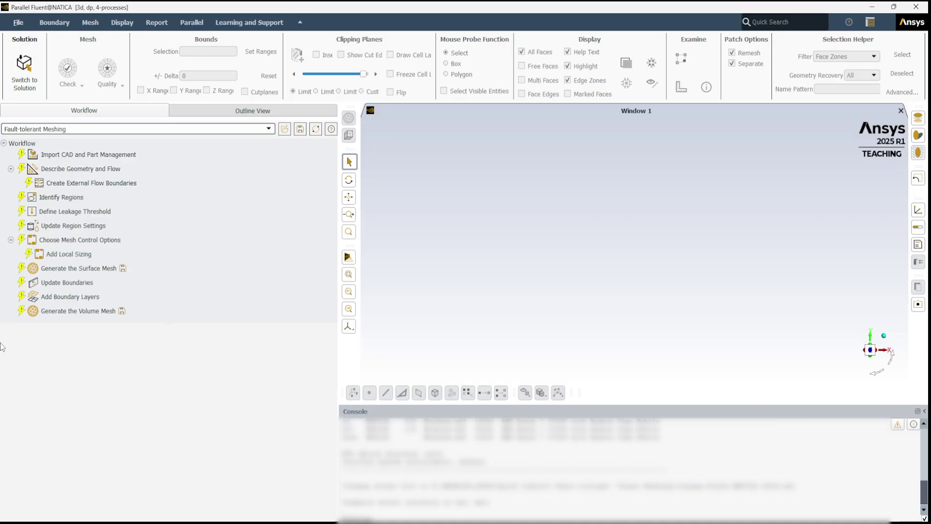
# Load the CAD file inlet_manifold_ws_2020R2.scdoc in the CAD import task, with meshing objects set to Custom.
pyautogui.click(62, 155)
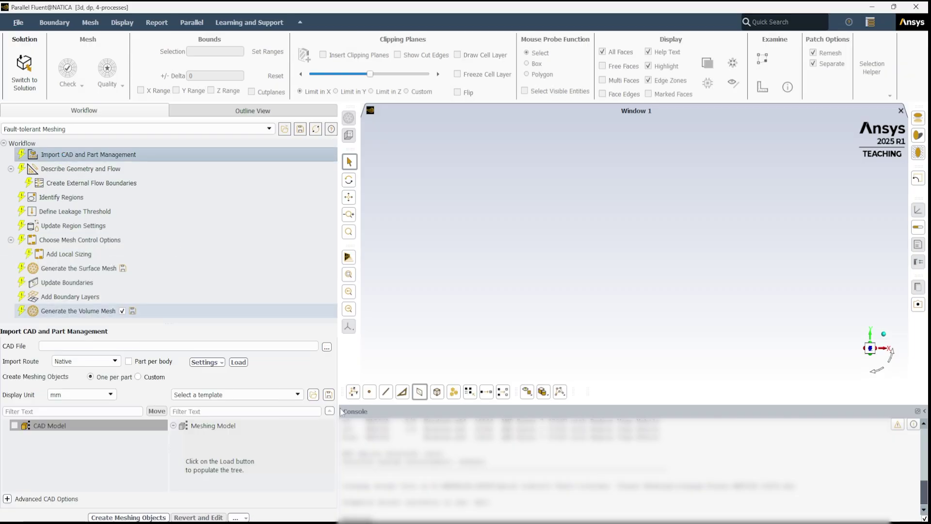
pyautogui.click(327, 347)
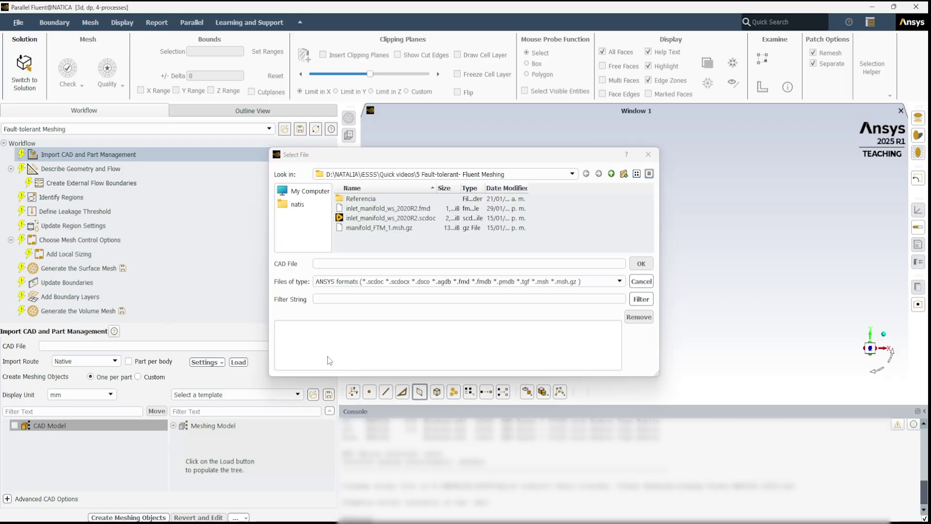
pyautogui.doubleClick(379, 217)
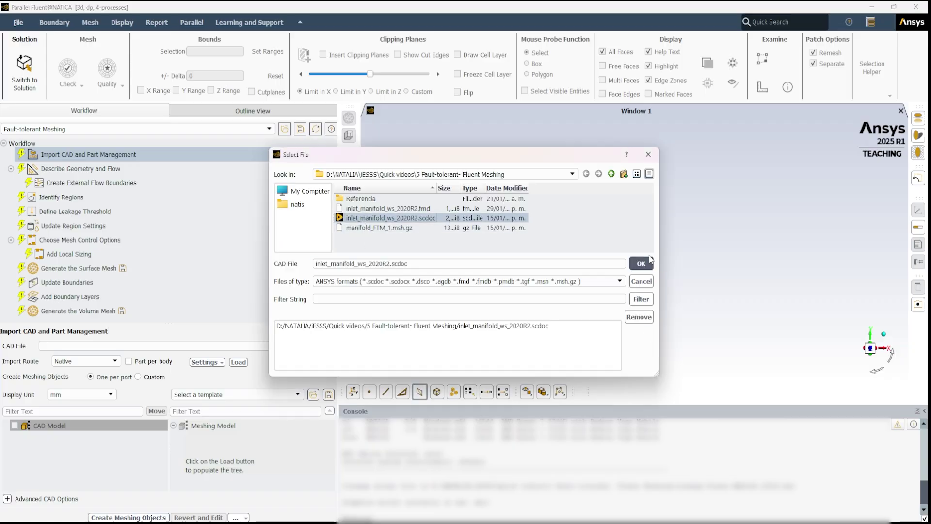
pyautogui.click(642, 263)
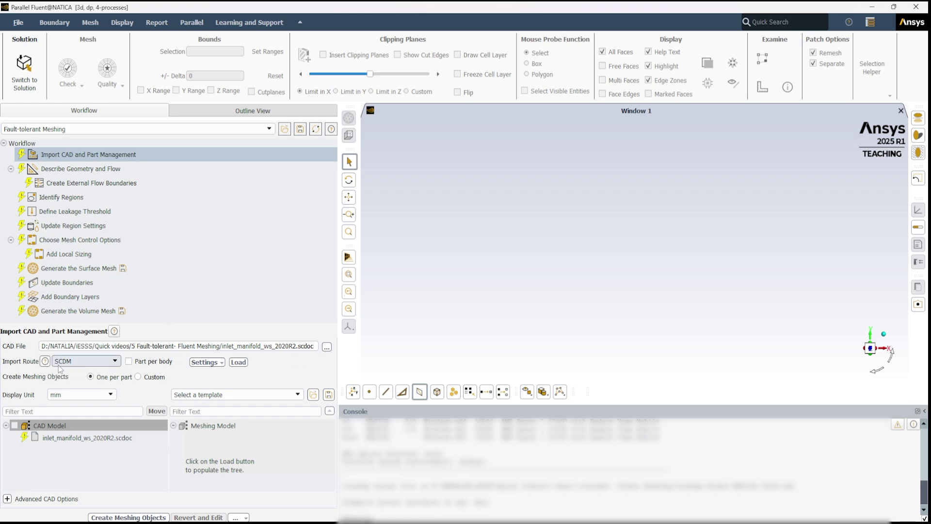
pyautogui.click(138, 377)
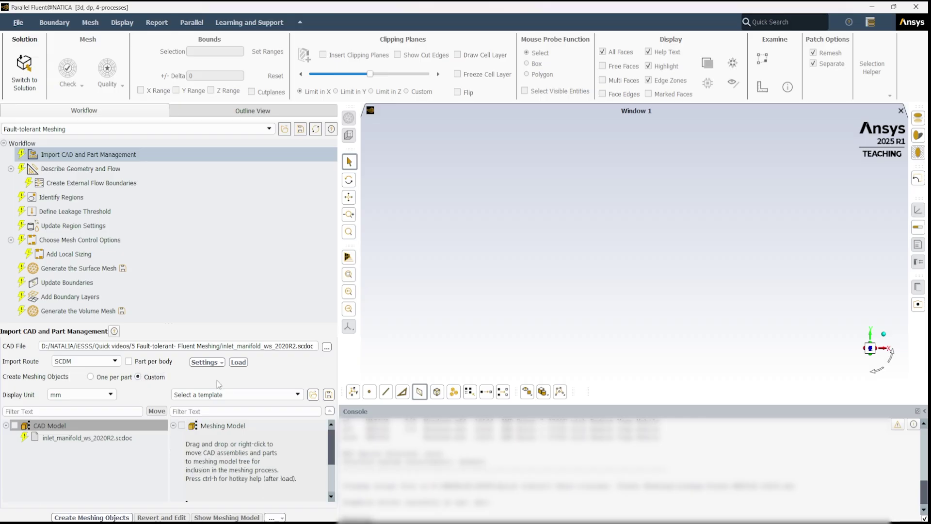
pyautogui.click(238, 363)
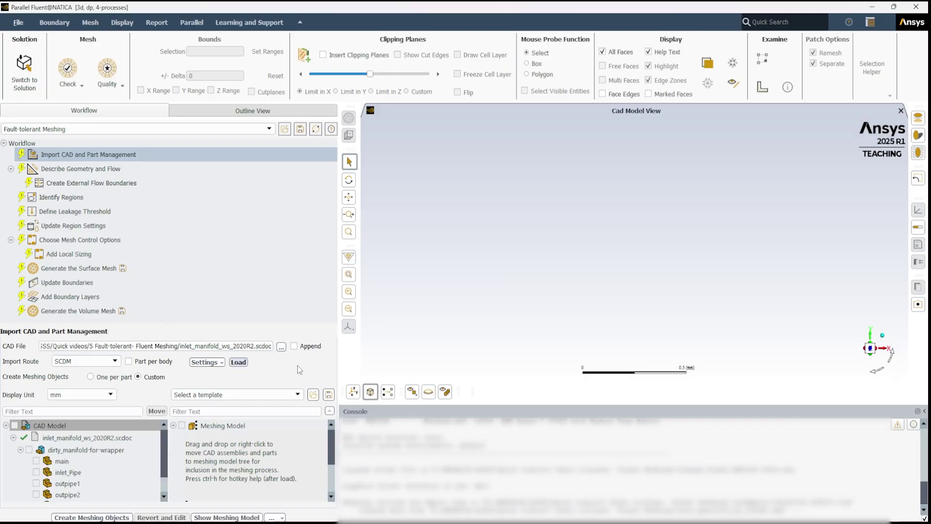
# Move main, inlet_Pipe, outpipe1, outpipe2, outpipe3 and filter into the Meshing Model and create the meshing objects.
pyautogui.scroll(-1, 161, 479)
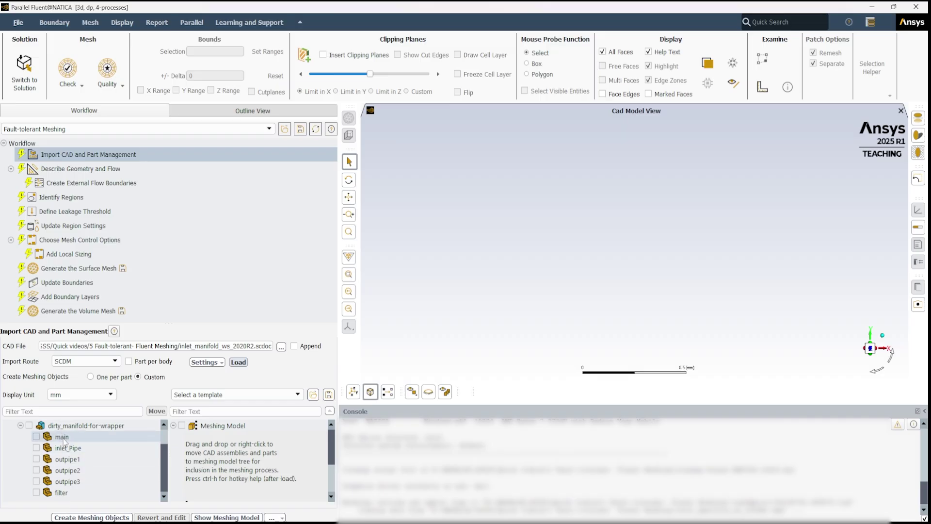
pyautogui.moveTo(63, 438); pyautogui.dragTo(209, 427)
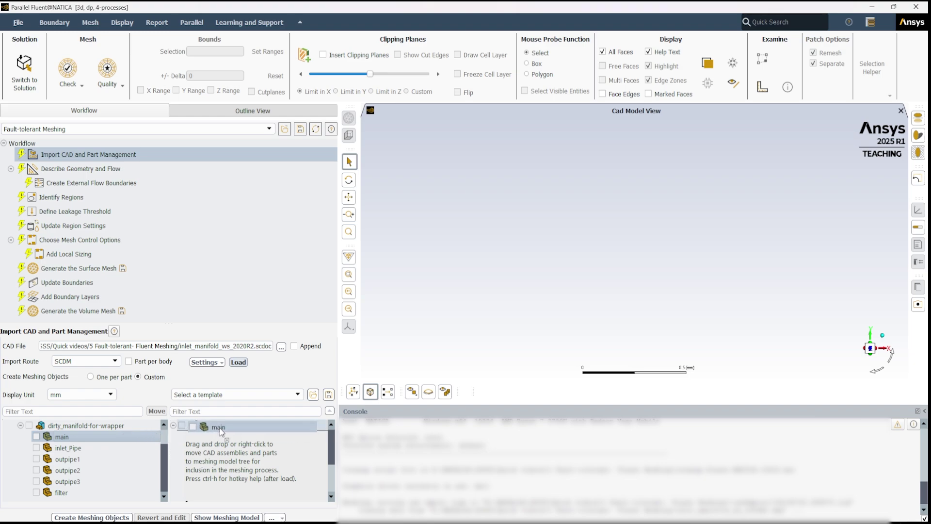
pyautogui.moveTo(71, 450); pyautogui.dragTo(224, 430)
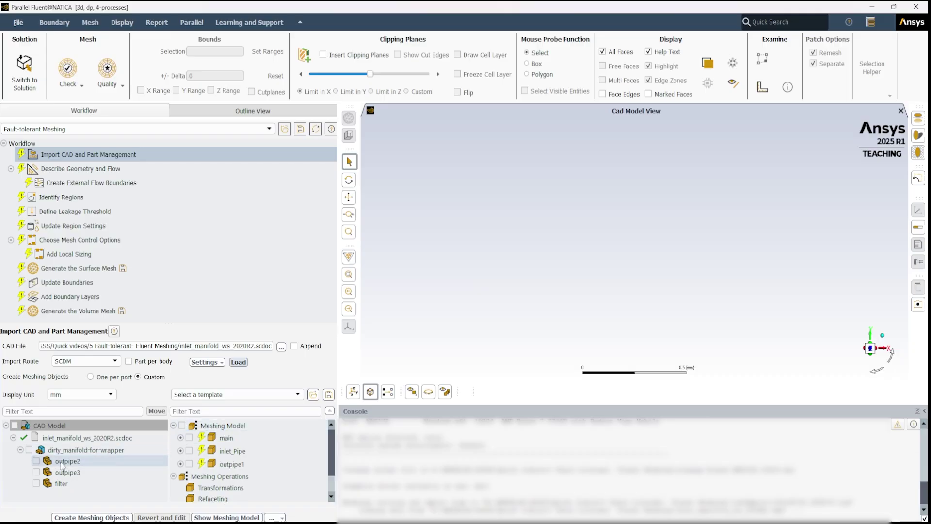
pyautogui.moveTo(66, 461); pyautogui.dragTo(226, 431)
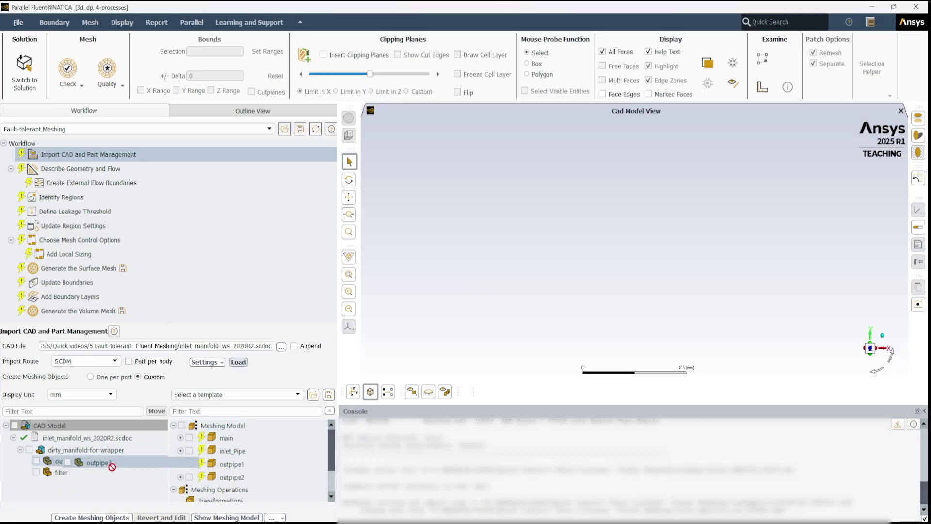
pyautogui.moveTo(68, 461); pyautogui.dragTo(220, 430)
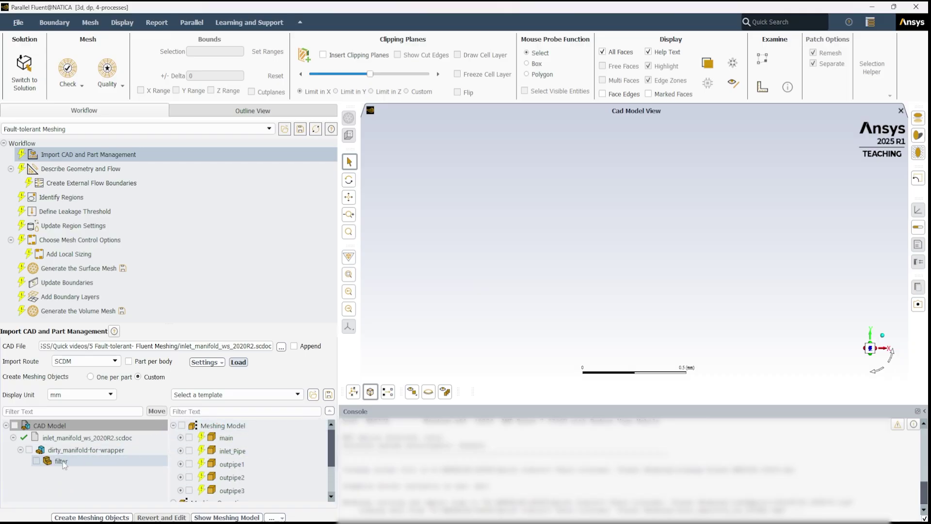
pyautogui.moveTo(67, 461); pyautogui.dragTo(215, 431)
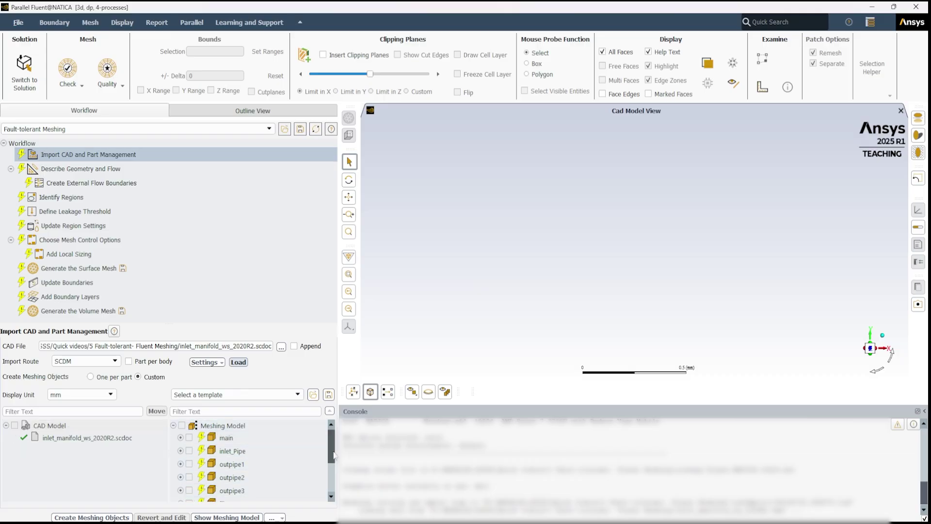
pyautogui.moveTo(333, 452)
pyautogui.mouseDown()
pyautogui.moveTo(335, 461)
pyautogui.moveTo(335, 443)
pyautogui.mouseUp()
pyautogui.moveTo(332, 457); pyautogui.dragTo(333, 494)
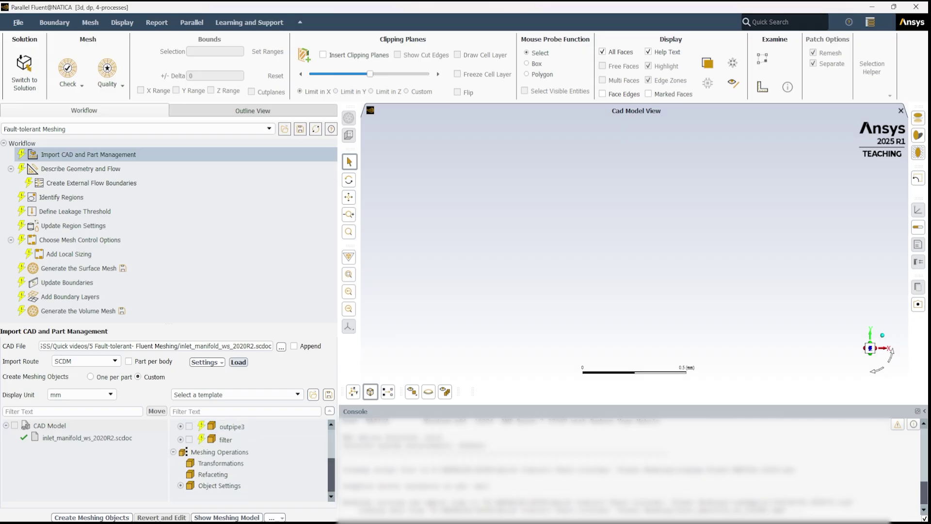
pyautogui.click(95, 517)
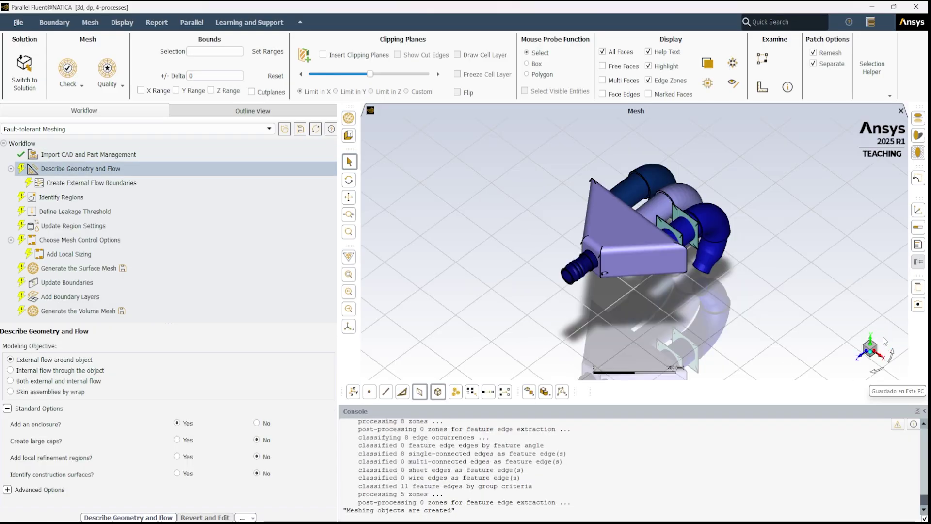
# Examine the imported manifold from several angles, focusing on the inlet opening, the small protrusion beside it and the outlet pipes.
pyautogui.moveTo(674, 280); pyautogui.dragTo(770, 278)
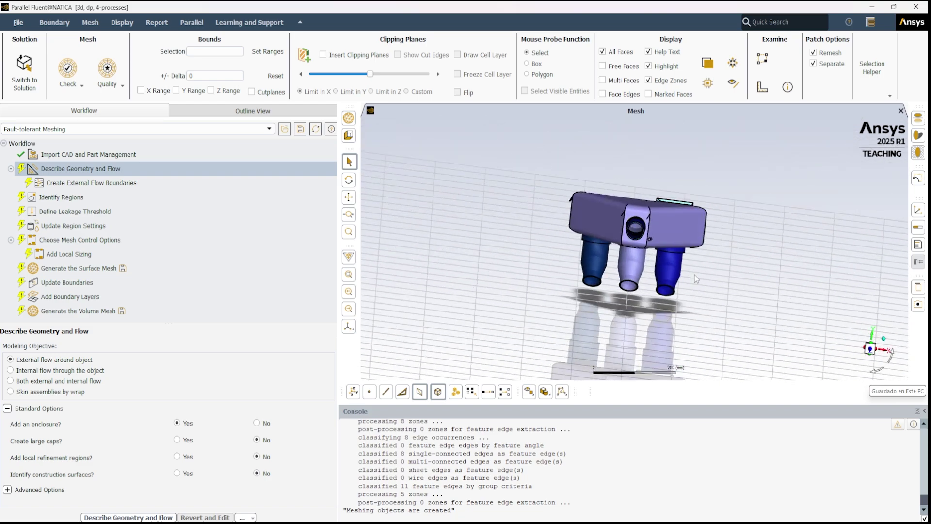
pyautogui.moveTo(695, 275)
pyautogui.mouseDown()
pyautogui.moveTo(837, 286)
pyautogui.moveTo(680, 268)
pyautogui.mouseUp()
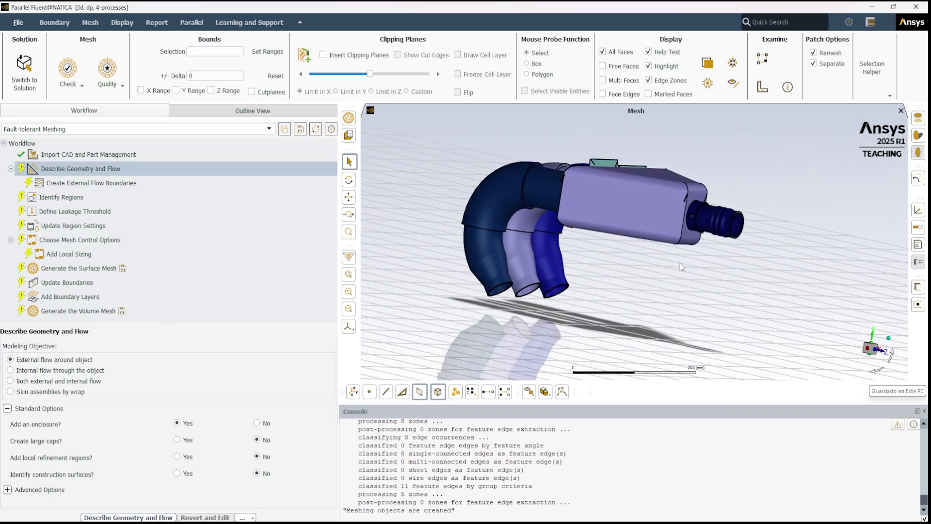
pyautogui.scroll(5, 680, 263)
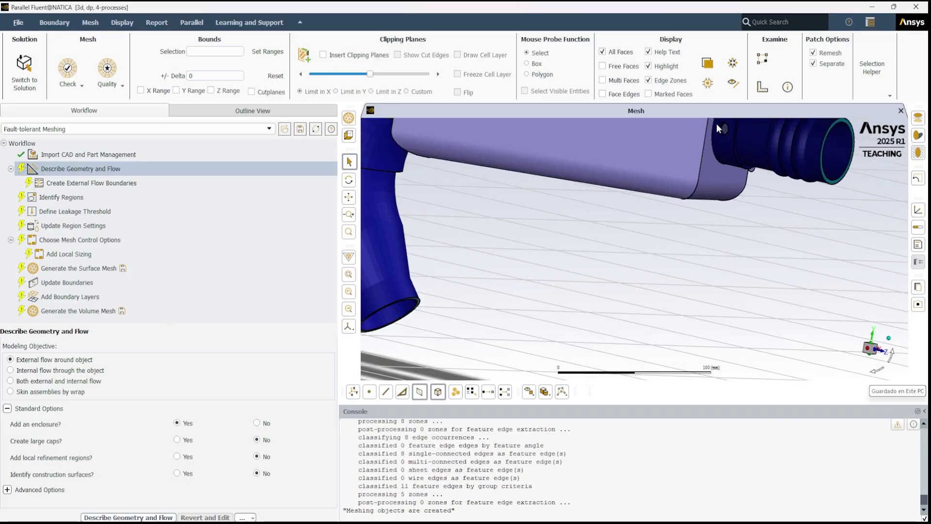
pyautogui.moveTo(775, 217); pyautogui.dragTo(556, 262)
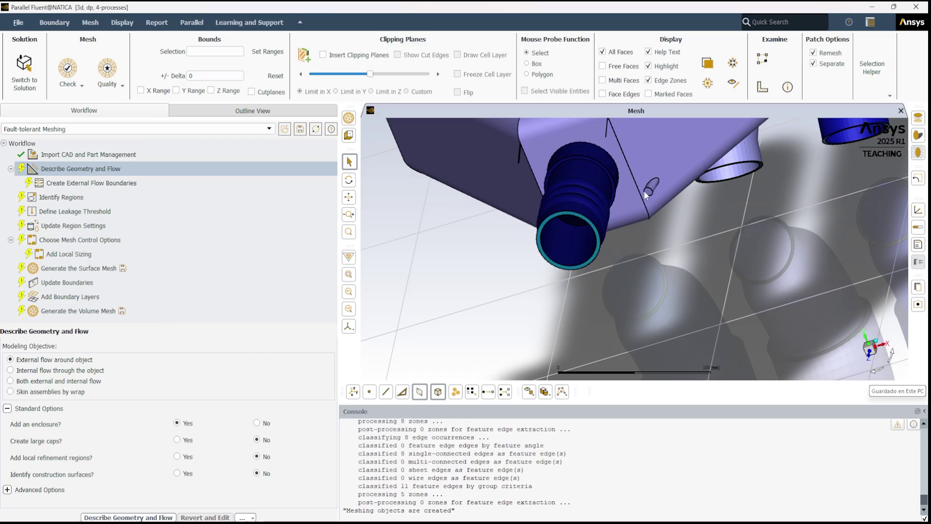
pyautogui.scroll(3, 729, 214)
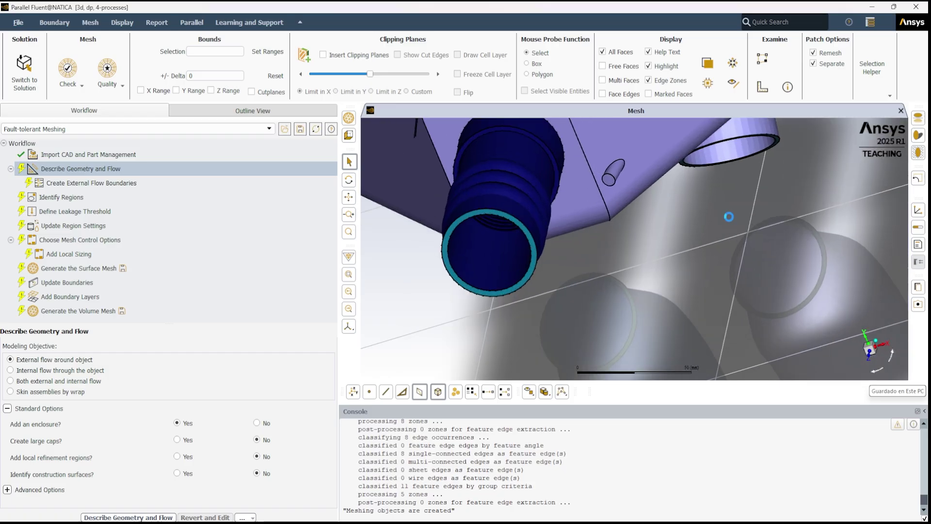
pyautogui.scroll(-3, 729, 217)
pyautogui.moveTo(731, 217); pyautogui.dragTo(750, 207, button='middle')
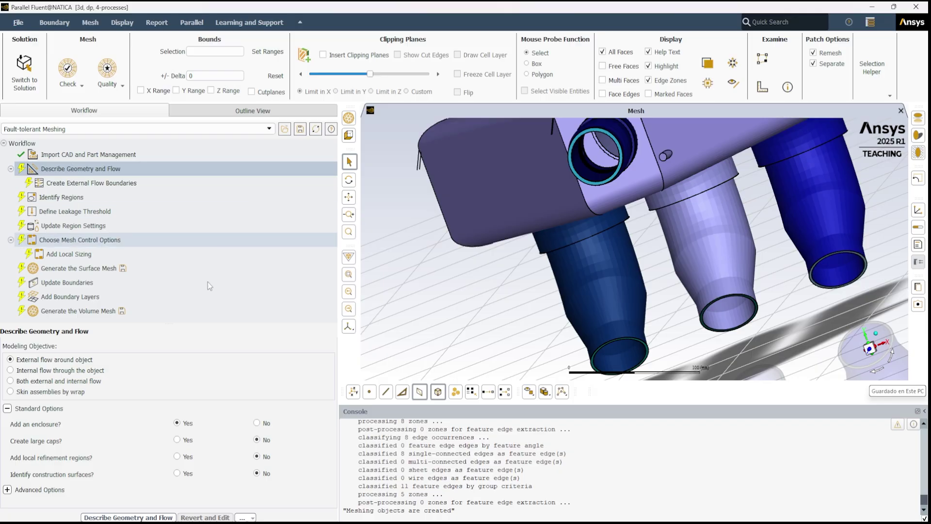
# Describe the geometry as internal flow through the object, with construction surface identification and edge feature extraction set to Yes.
pyautogui.click(41, 372)
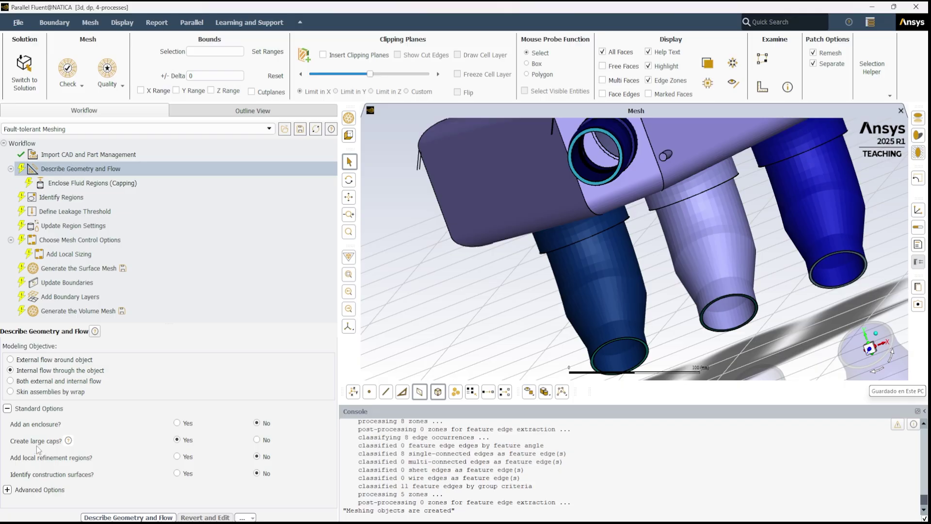
pyautogui.click(44, 361)
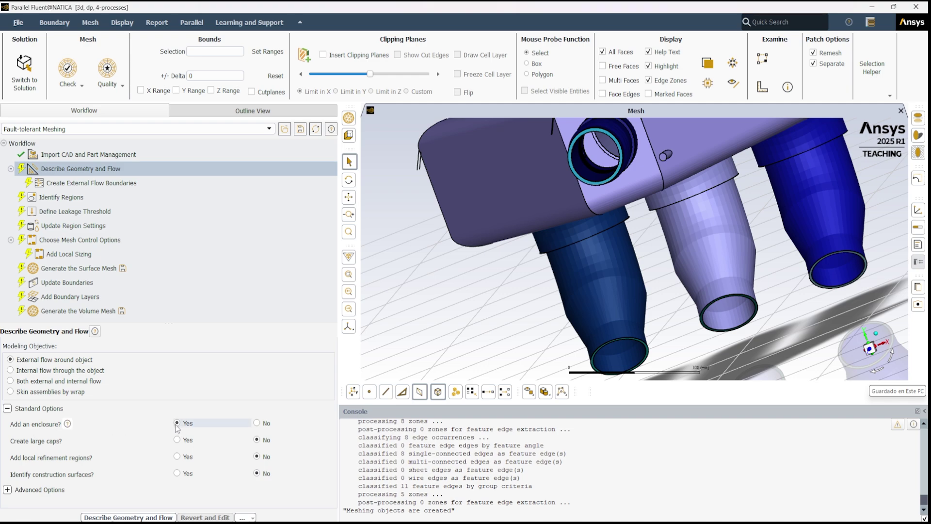
pyautogui.click(54, 371)
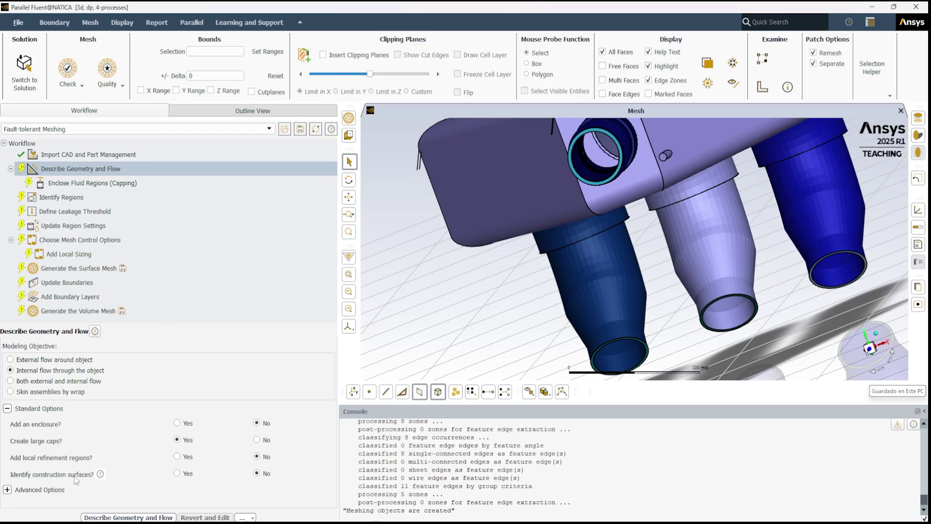
pyautogui.click(177, 475)
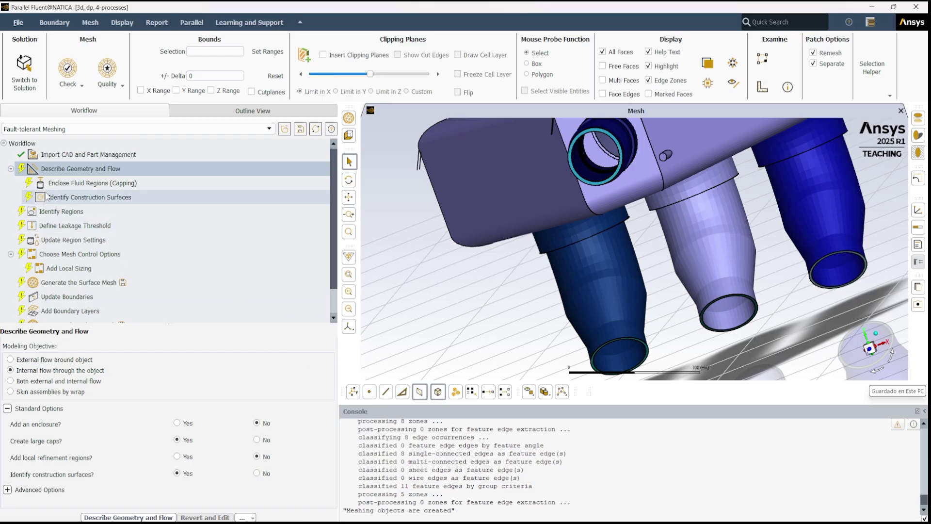
pyautogui.click(7, 489)
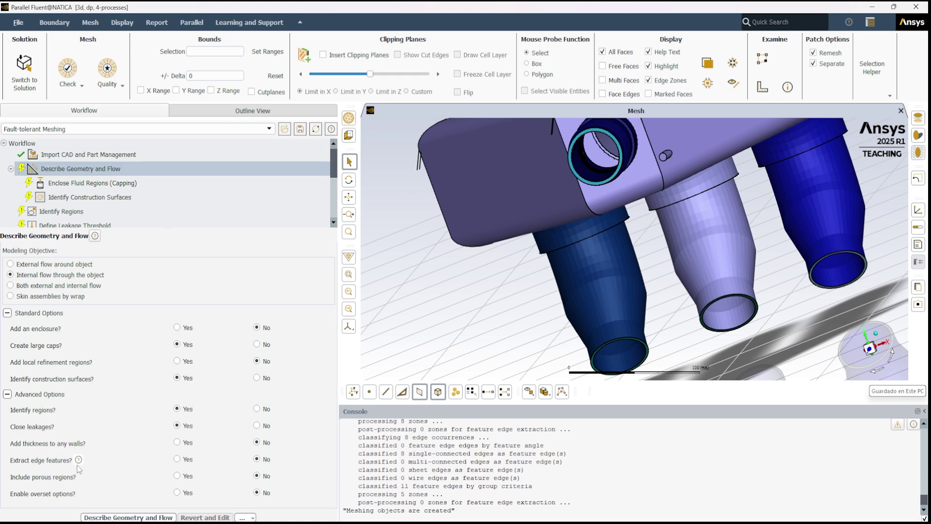
pyautogui.click(177, 461)
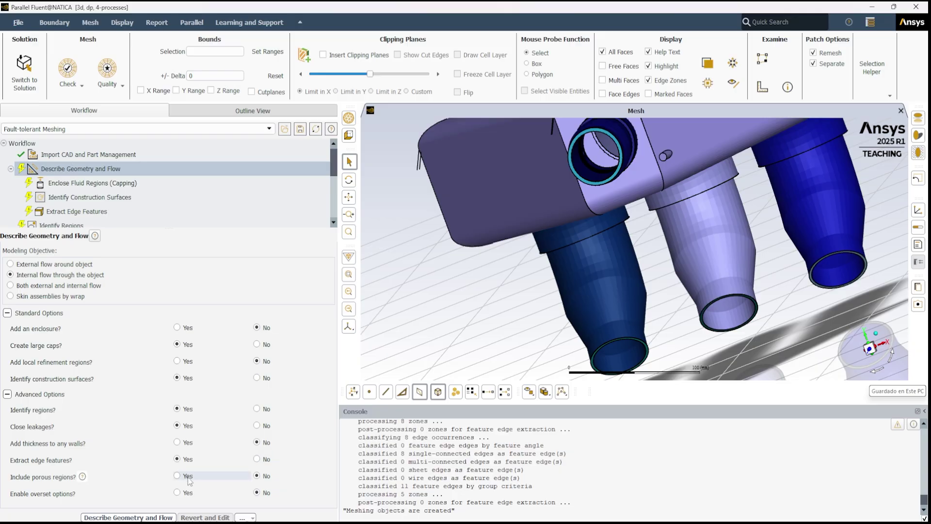
pyautogui.click(156, 517)
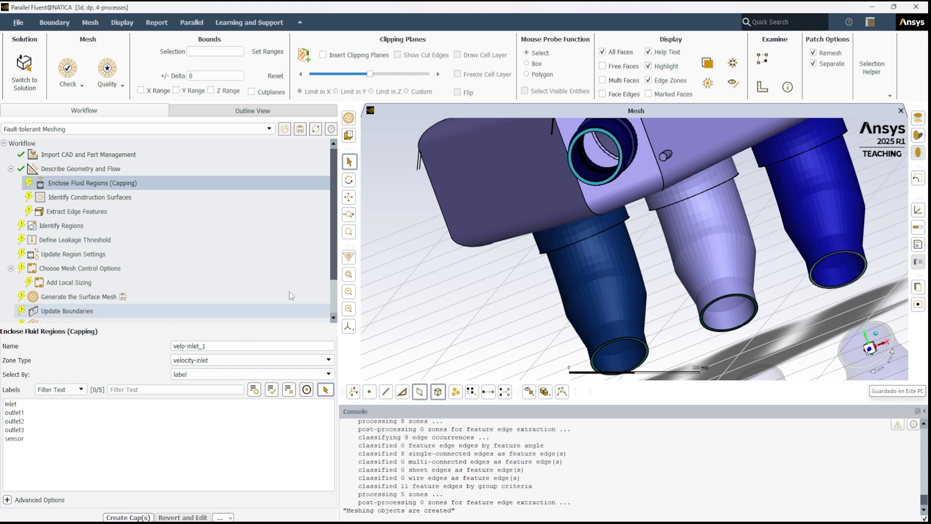
# Cap the manifold's inlet opening using the inlet label, as a velocity-inlet named velo-inlet_1.
pyautogui.moveTo(336, 259); pyautogui.dragTo(335, 280)
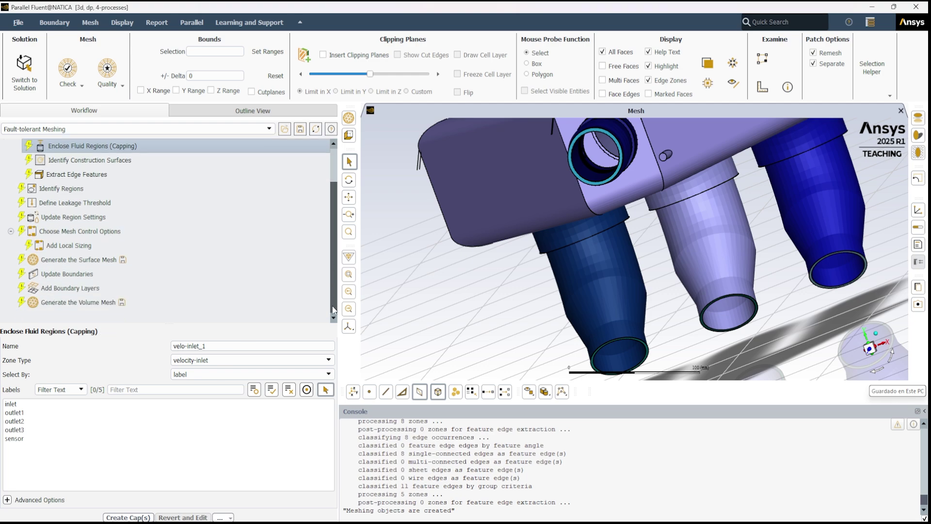
pyautogui.scroll(3, 79, 181)
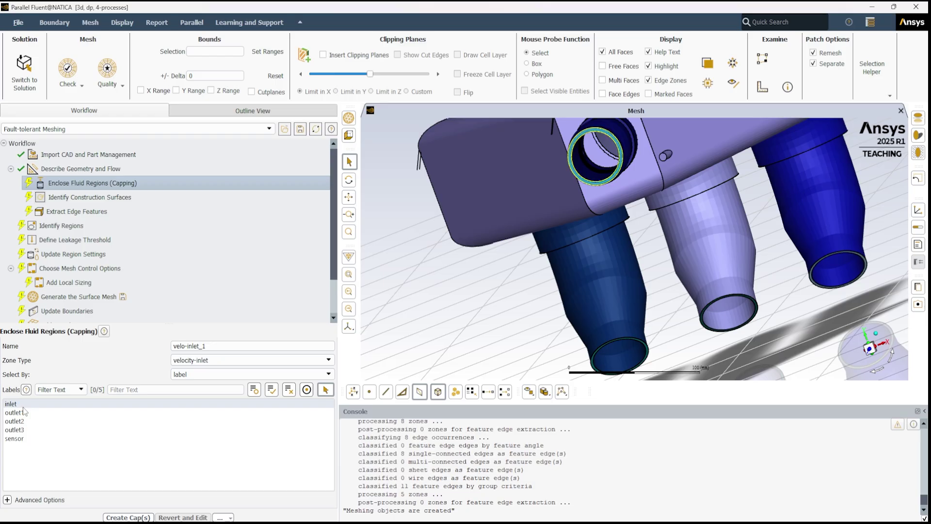
pyautogui.click(598, 187)
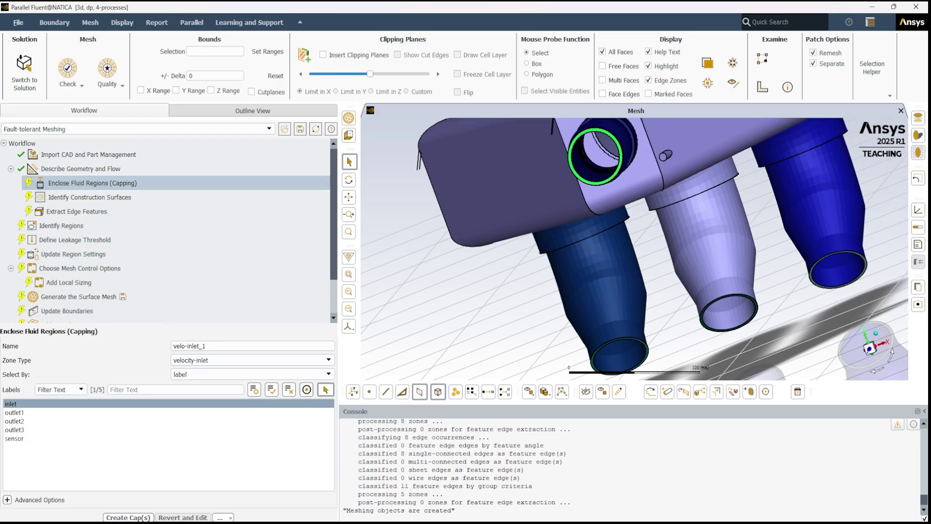
pyautogui.click(127, 518)
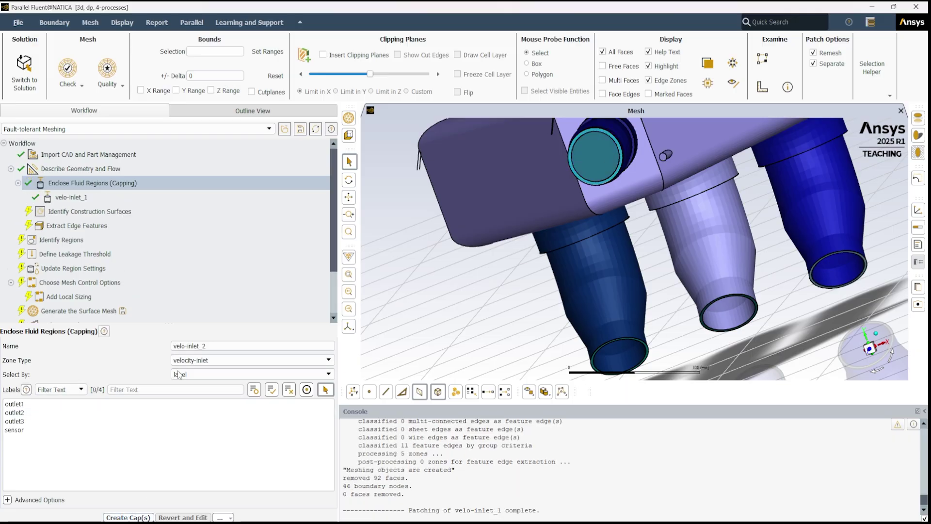
# Create a pressure-outlet cap named press_outlet_1 on the outlet1 label.
pyautogui.moveTo(208, 346); pyautogui.dragTo(168, 347)
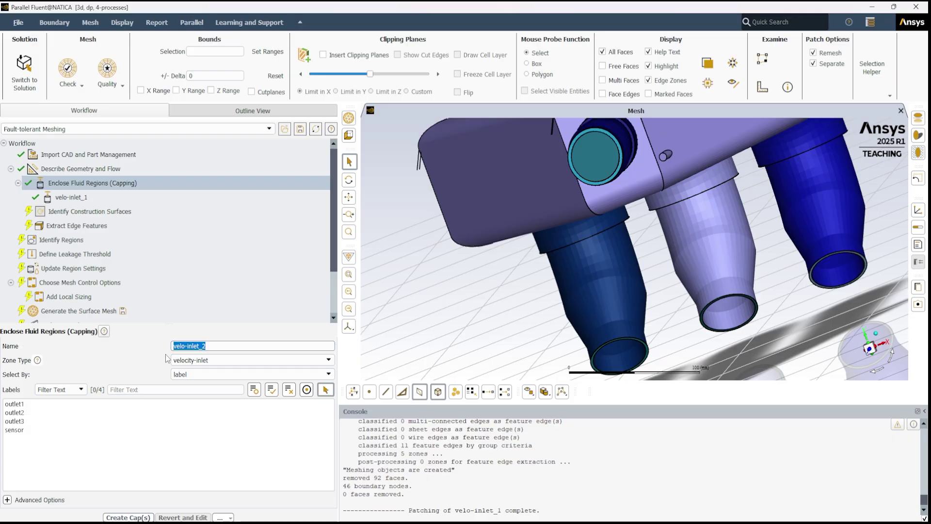
pyautogui.write('p')
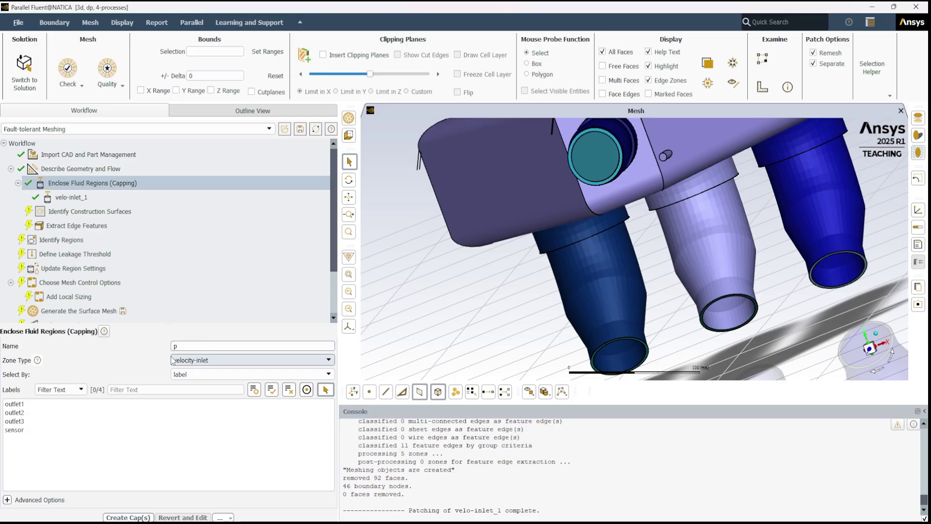
pyautogui.write('ress_')
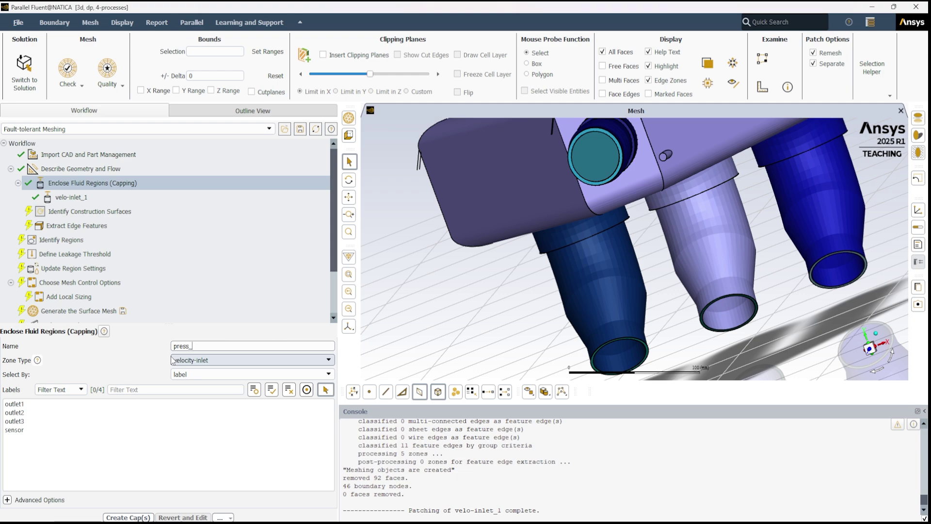
pyautogui.write('outlet_1')
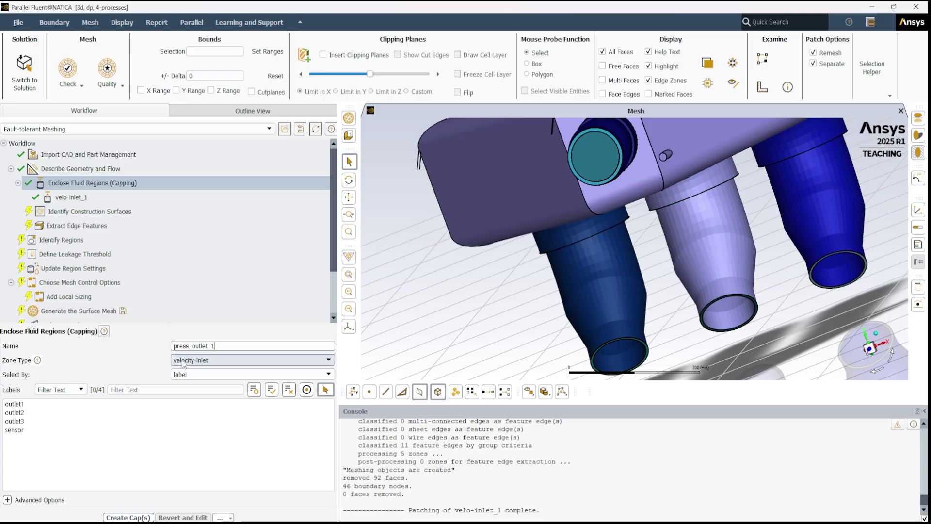
pyautogui.click(184, 362)
pyautogui.click(195, 379)
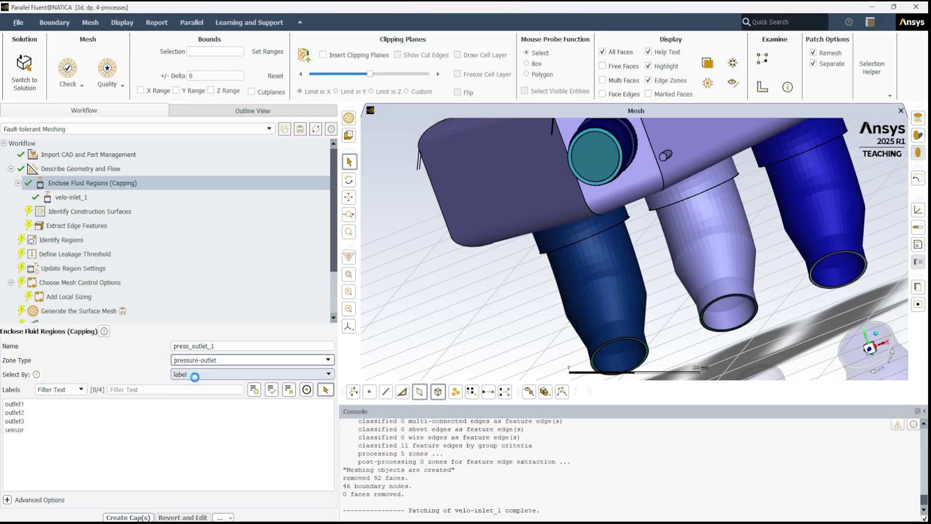
pyautogui.click(32, 404)
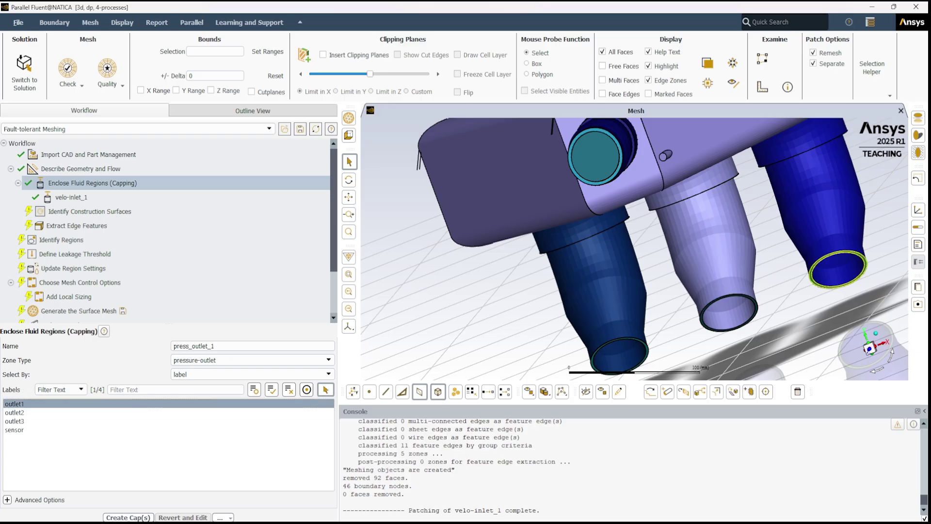
pyautogui.click(129, 517)
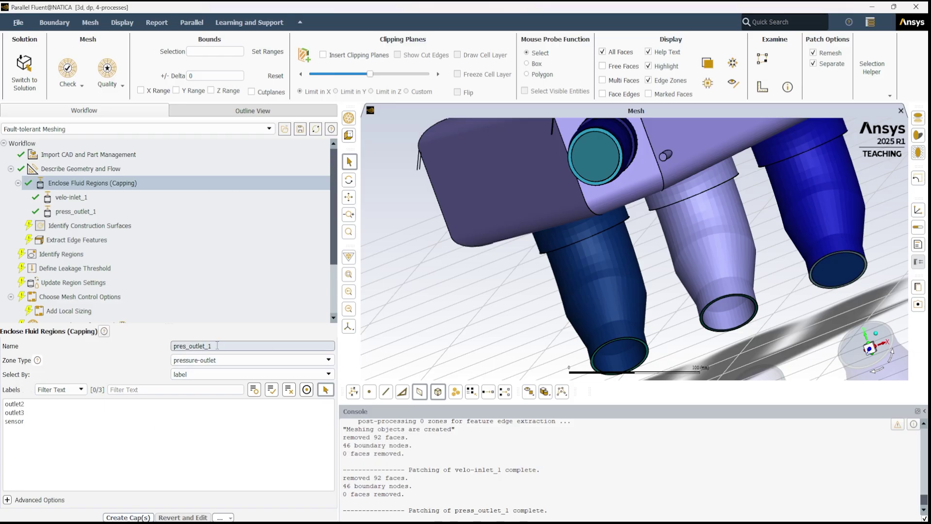
# Create a pressure-outlet cap named pres_outlet_2 on the outlet2 label.
pyautogui.press('BackSpace')
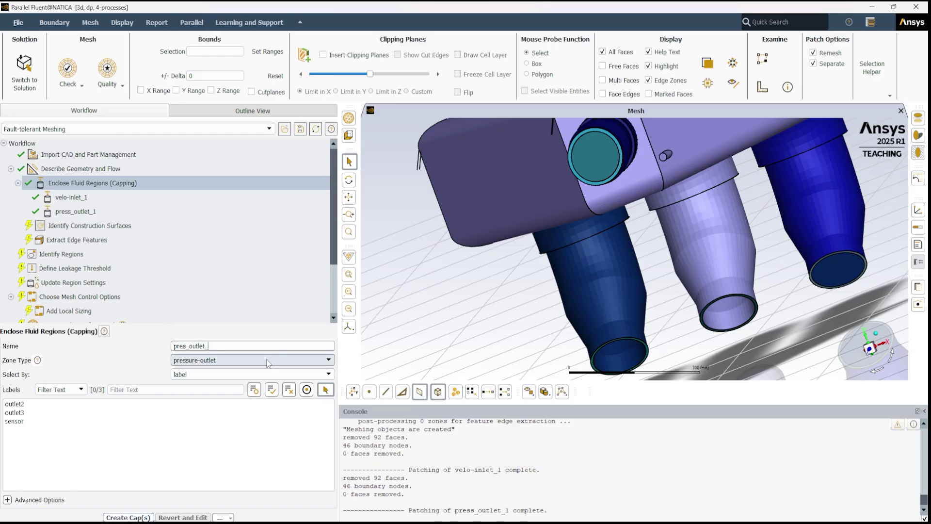
pyautogui.write('2')
pyautogui.click(22, 404)
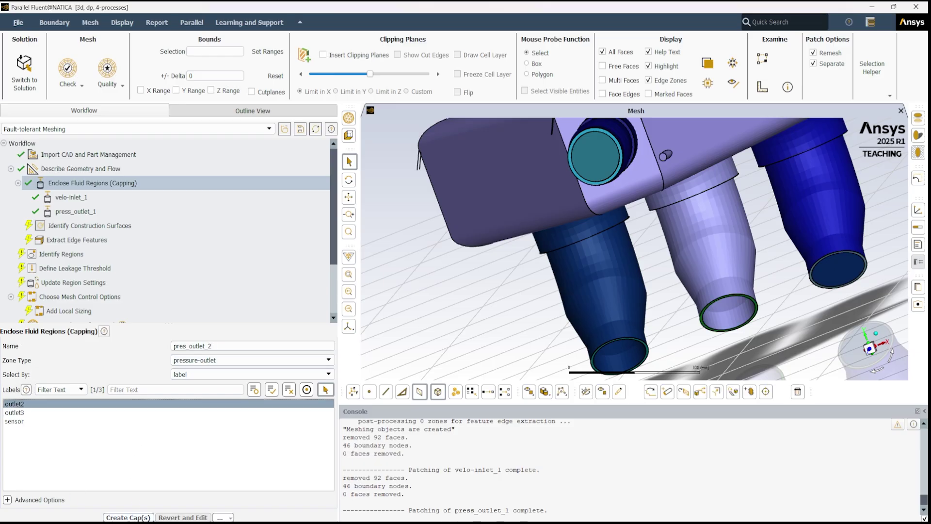
pyautogui.click(139, 517)
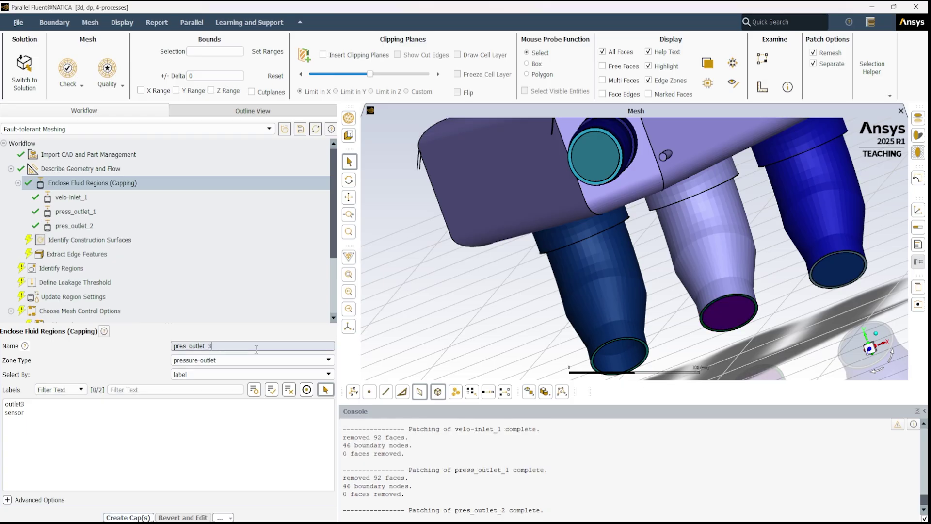
# Create a pressure-outlet cap named pres_outlet_3 on the outlet3 label.
pyautogui.press('BackSpace')
pyautogui.write('3')
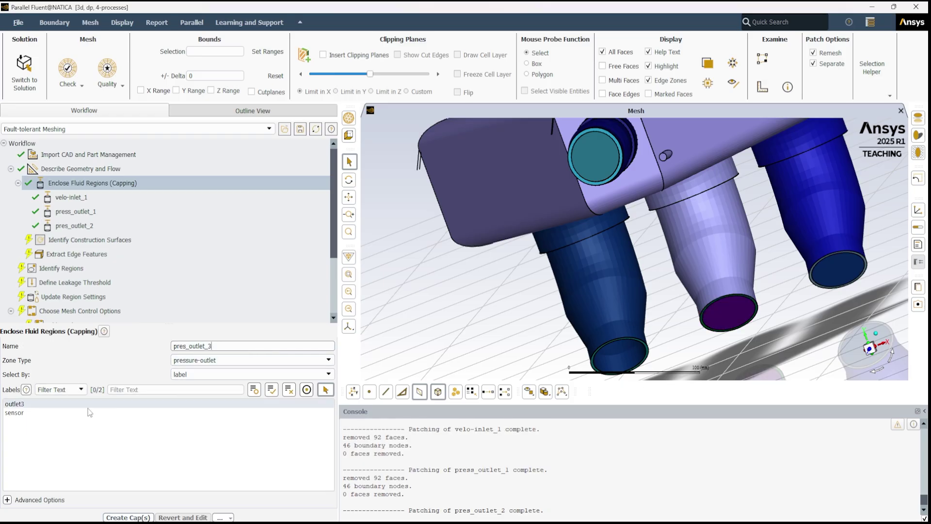
pyautogui.click(15, 404)
pyautogui.click(129, 518)
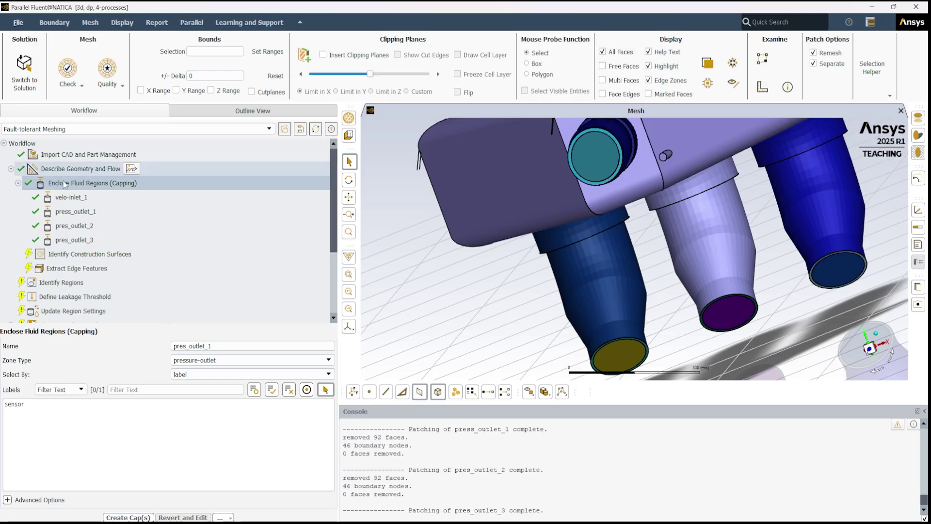
# Identify the existing filter object, the plates across the outlet pipes, as construction surface construction-surface-1.
pyautogui.click(58, 256)
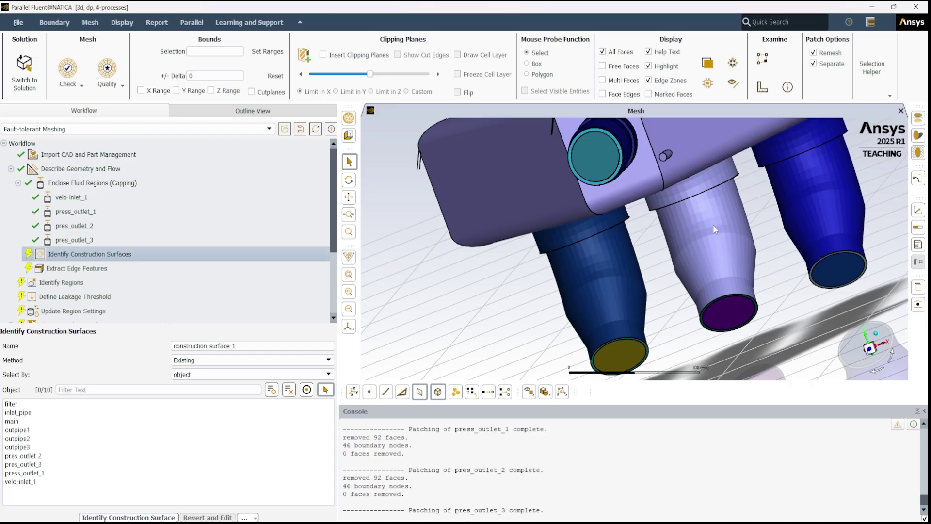
pyautogui.scroll(-5, 785, 266)
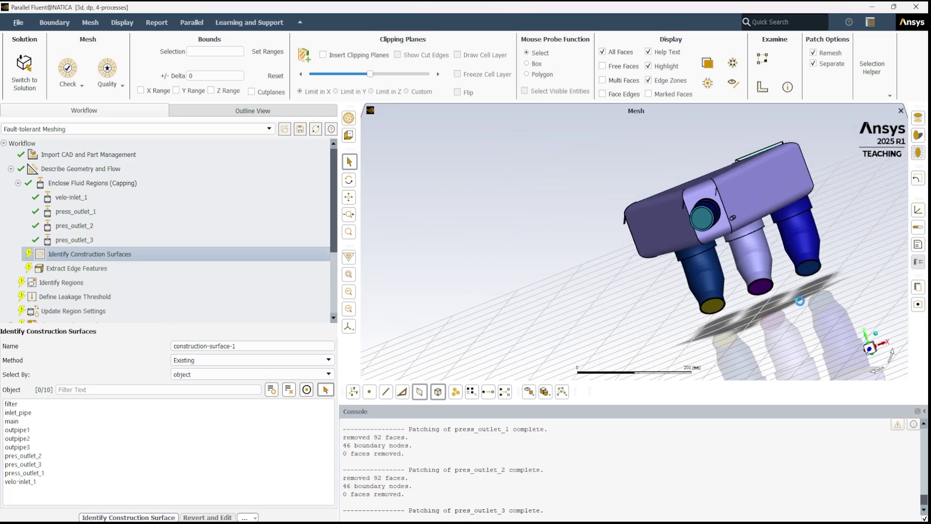
pyautogui.moveTo(800, 301); pyautogui.dragTo(444, 265)
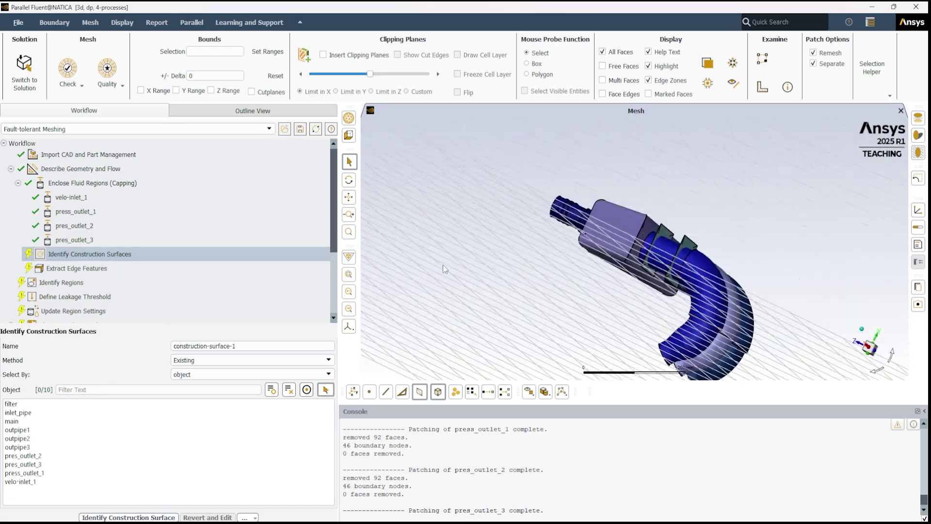
pyautogui.scroll(2, 791, 249)
pyautogui.scroll(3, 787, 252)
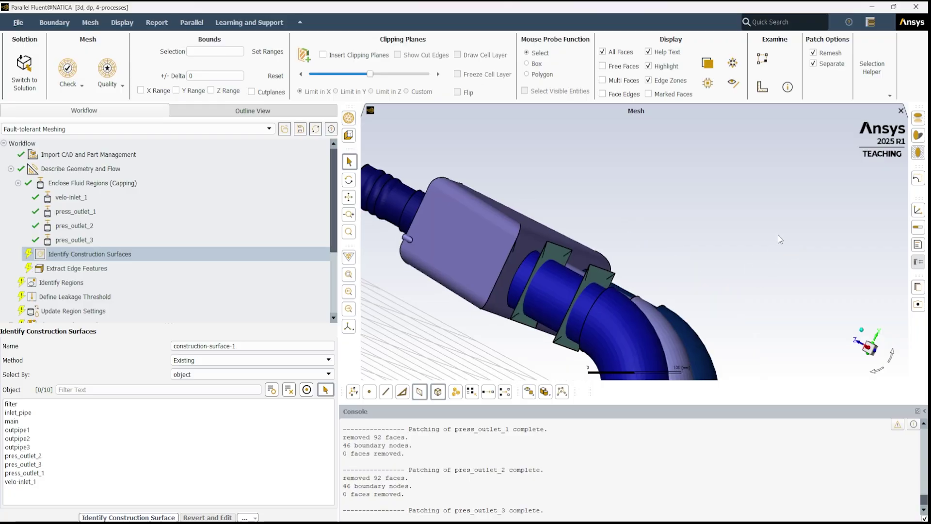
pyautogui.scroll(-4, 781, 223)
pyautogui.scroll(3, 848, 226)
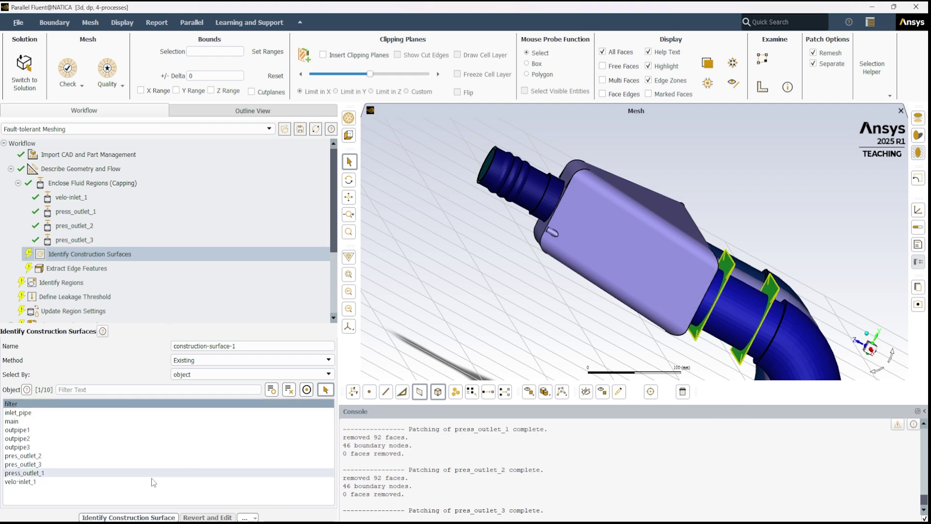
pyautogui.click(120, 517)
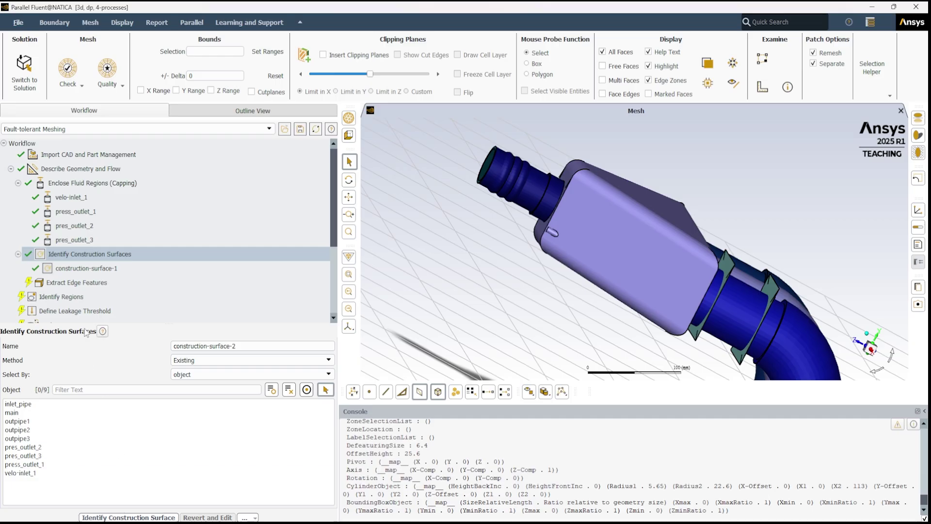
# Extract edge-group-1 using Intersection Loops between the filter and outpipe1 objects, intersected collectively.
pyautogui.click(72, 283)
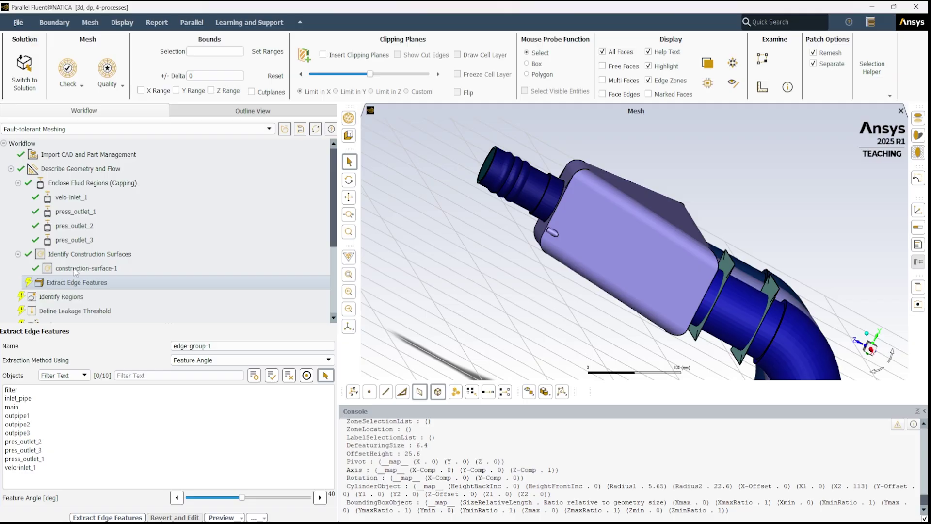
pyautogui.click(230, 364)
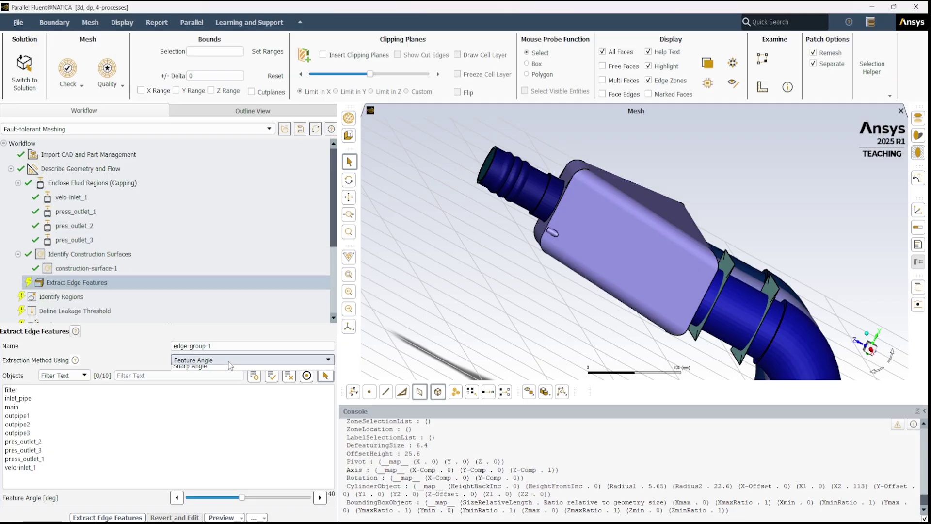
pyautogui.click(225, 380)
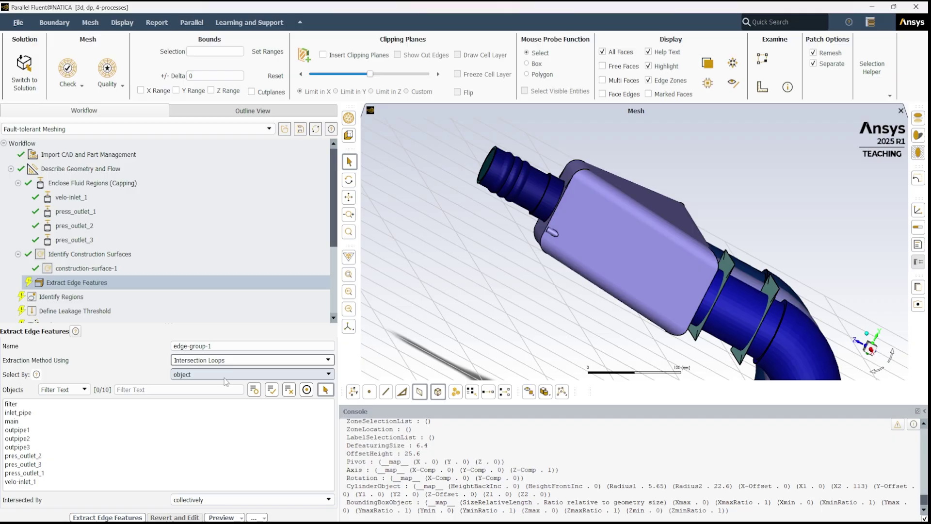
pyautogui.click(46, 404)
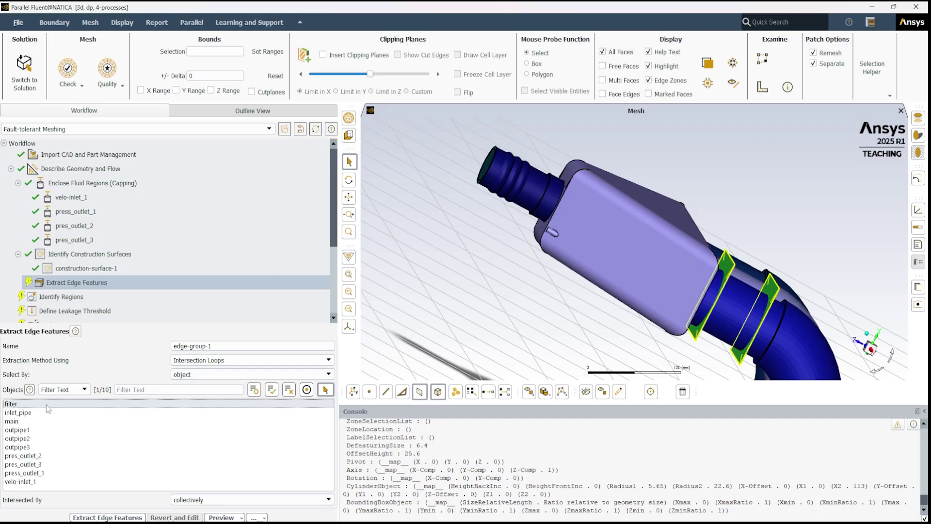
pyautogui.click(35, 430)
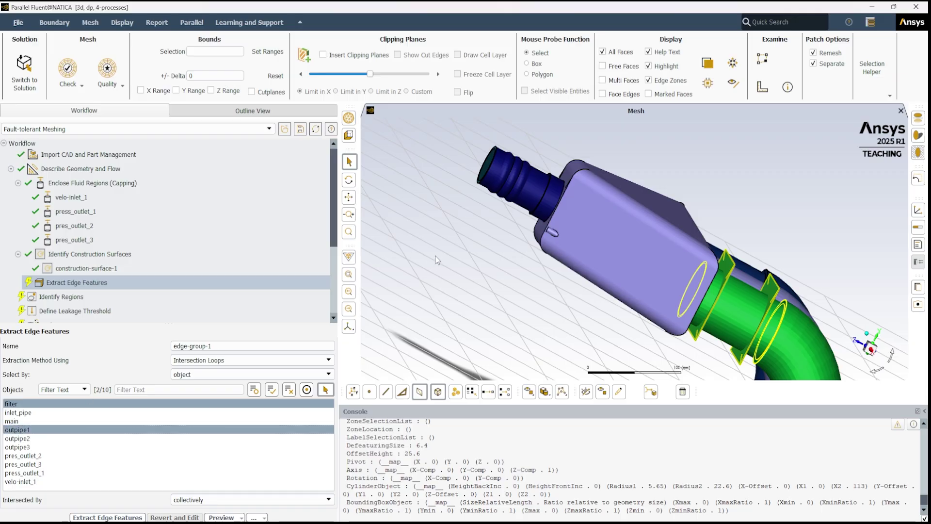
pyautogui.scroll(-5, 631, 262)
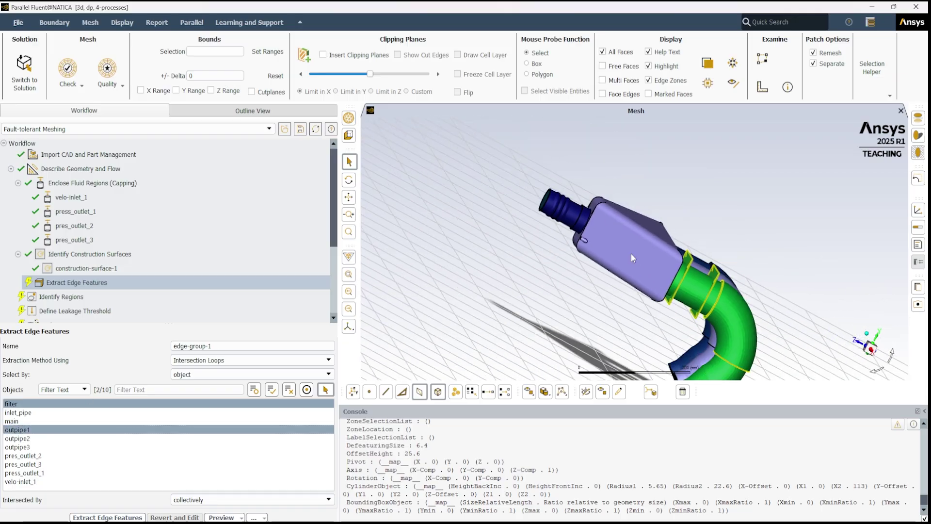
pyautogui.scroll(-2, 630, 253)
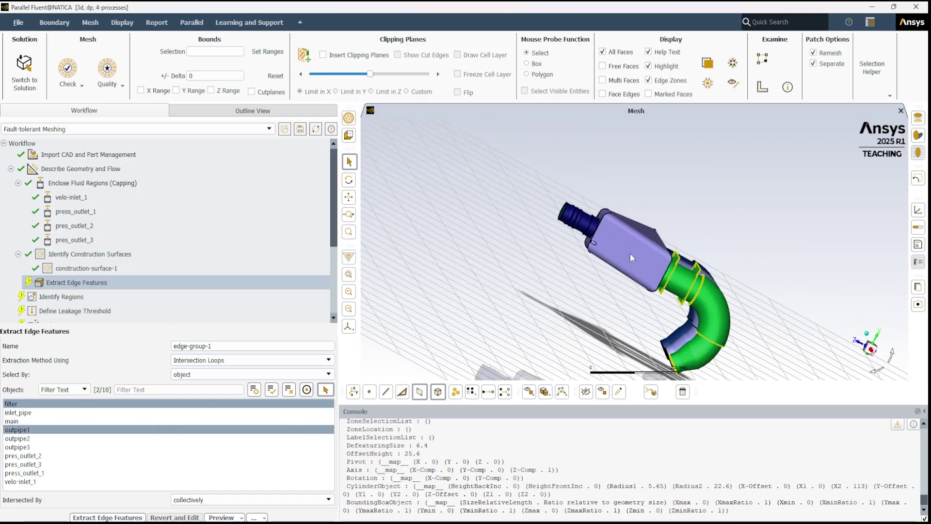
pyautogui.click(107, 517)
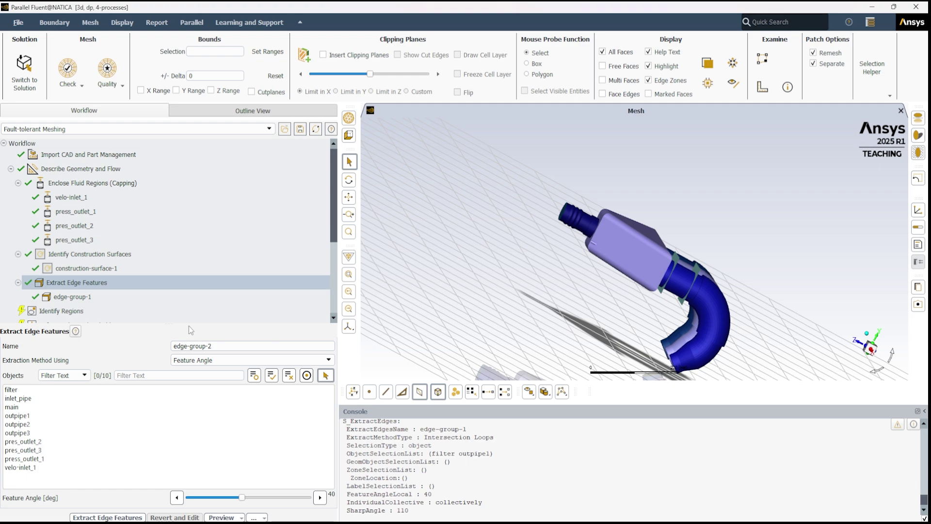
# Identify fluid region fluid-region-1 at the centroid of the main object, without linking to construction surfaces, and select it for review.
pyautogui.scroll(-2, 324, 252)
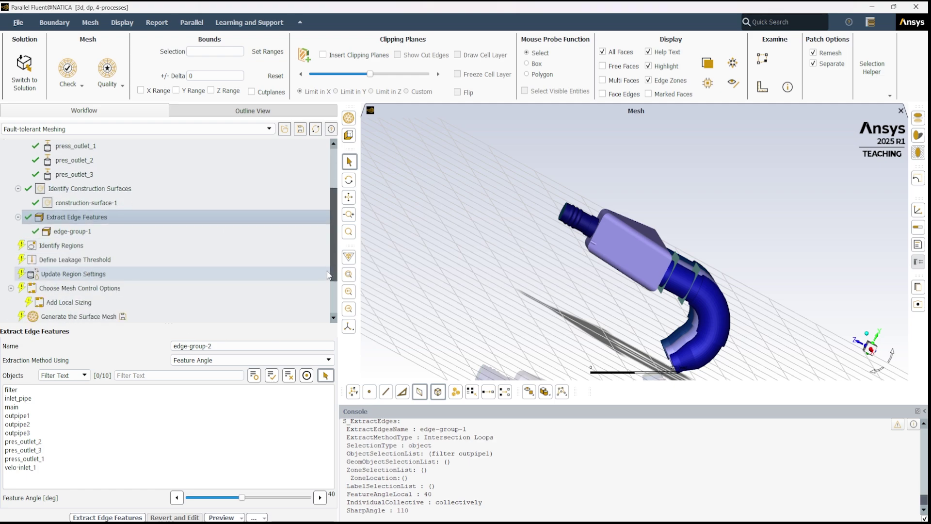
pyautogui.click(82, 233)
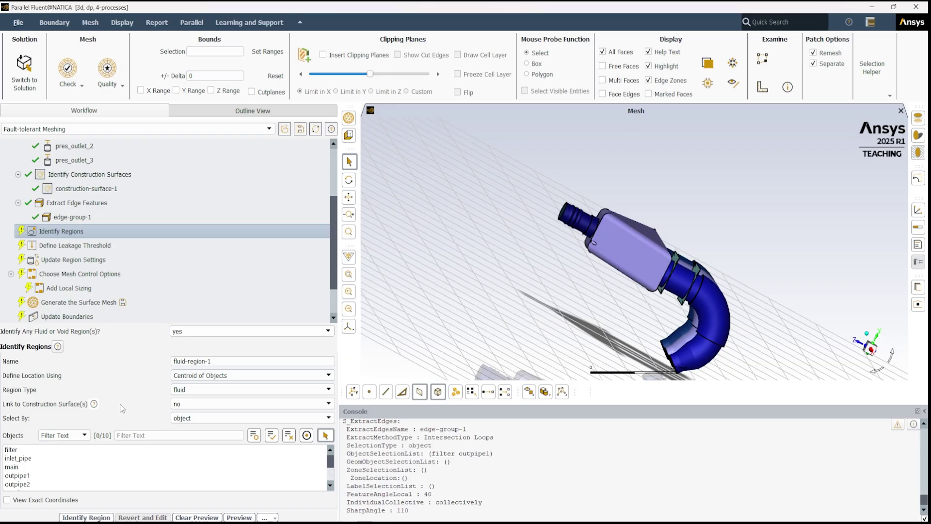
pyautogui.click(27, 468)
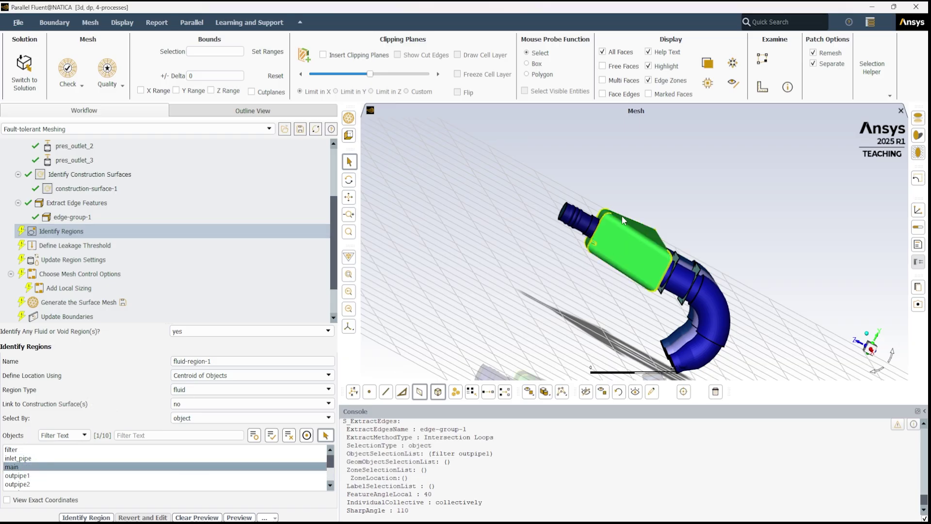
pyautogui.moveTo(546, 316); pyautogui.dragTo(501, 319)
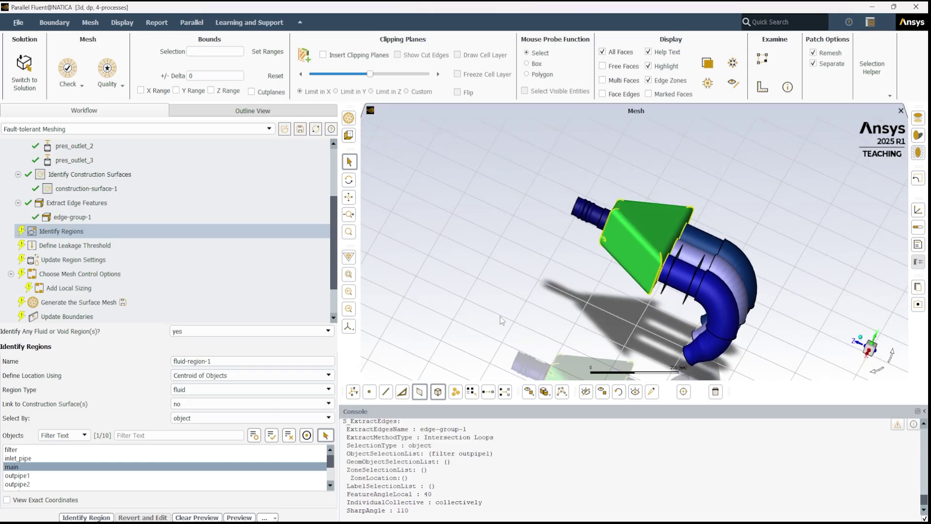
pyautogui.click(94, 517)
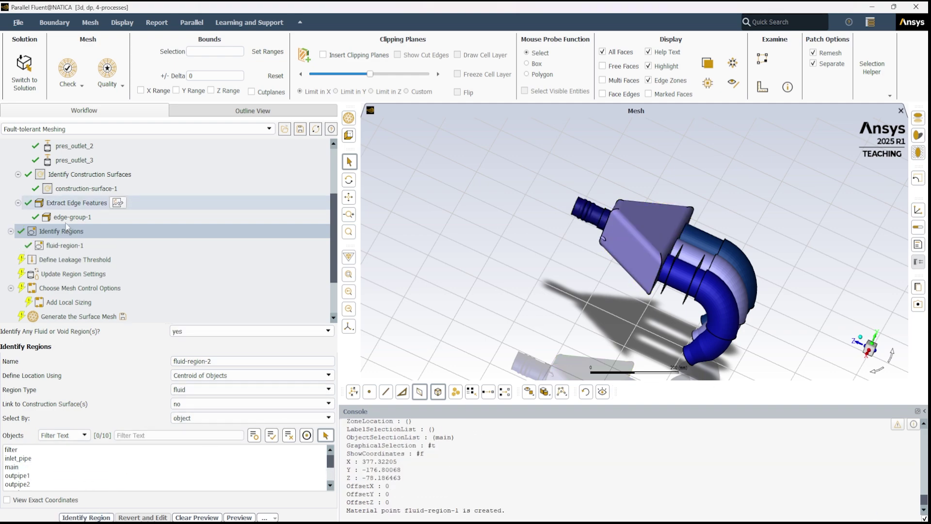
pyautogui.click(60, 246)
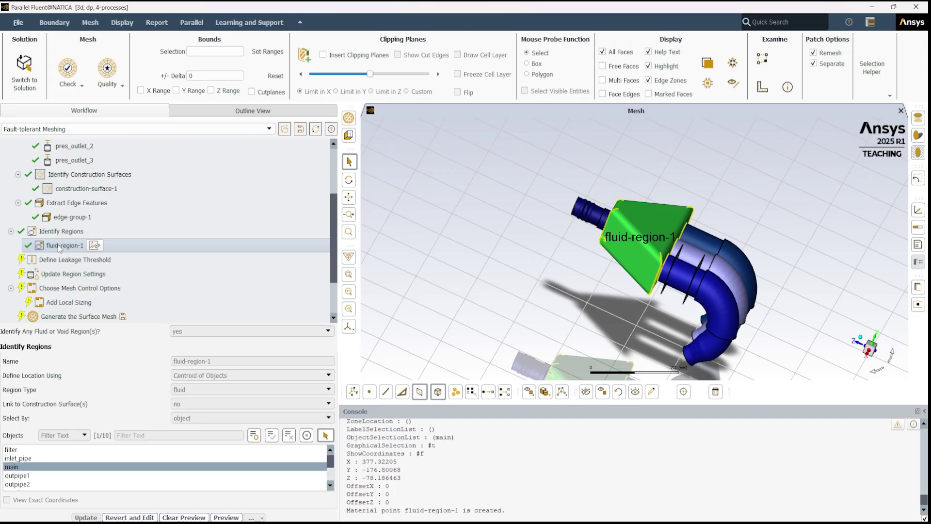
# Identify fluid region fluid-region-2 at the centroid of the filter object, with Link to Construction Surface(s) set to yes.
pyautogui.click(59, 231)
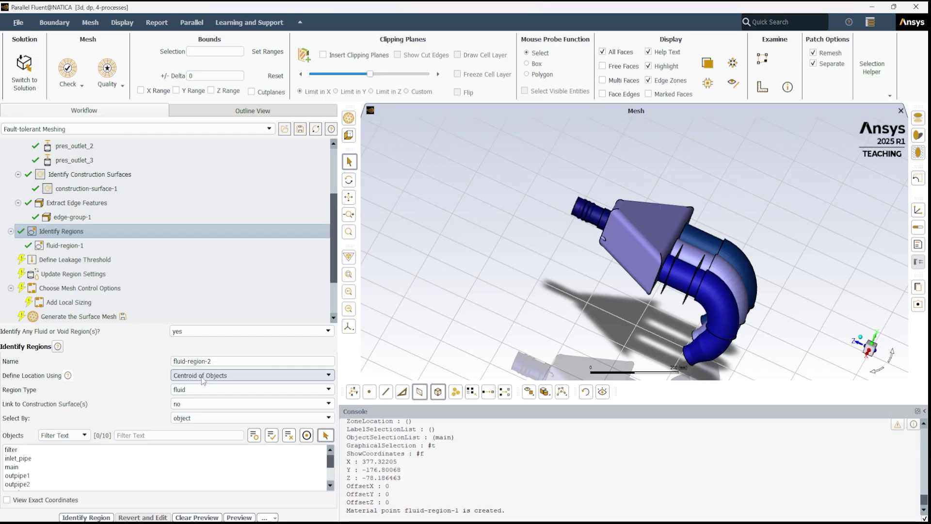
pyautogui.click(203, 404)
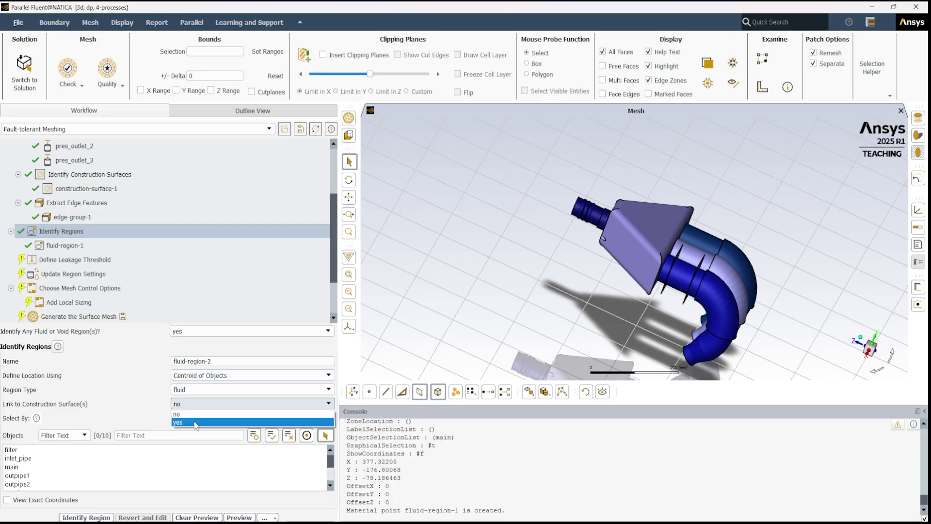
pyautogui.click(196, 423)
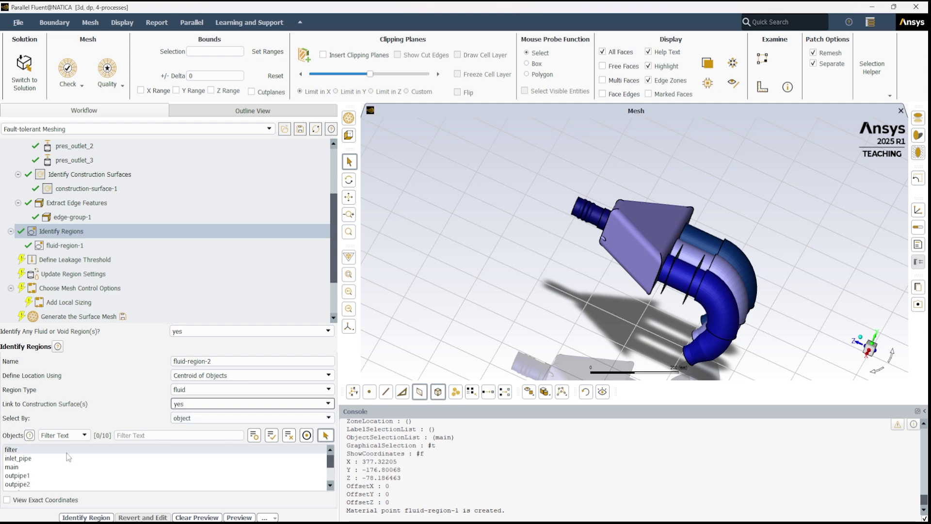
pyautogui.click(54, 450)
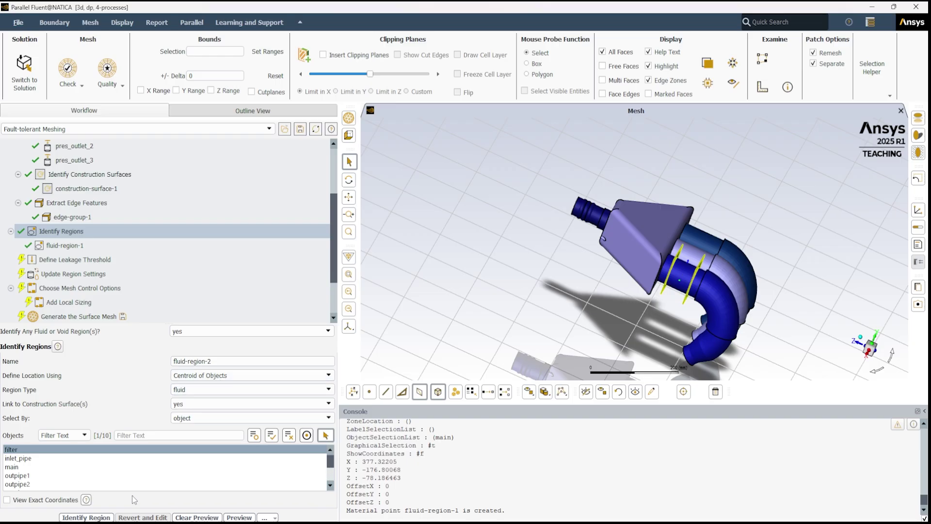
pyautogui.click(92, 518)
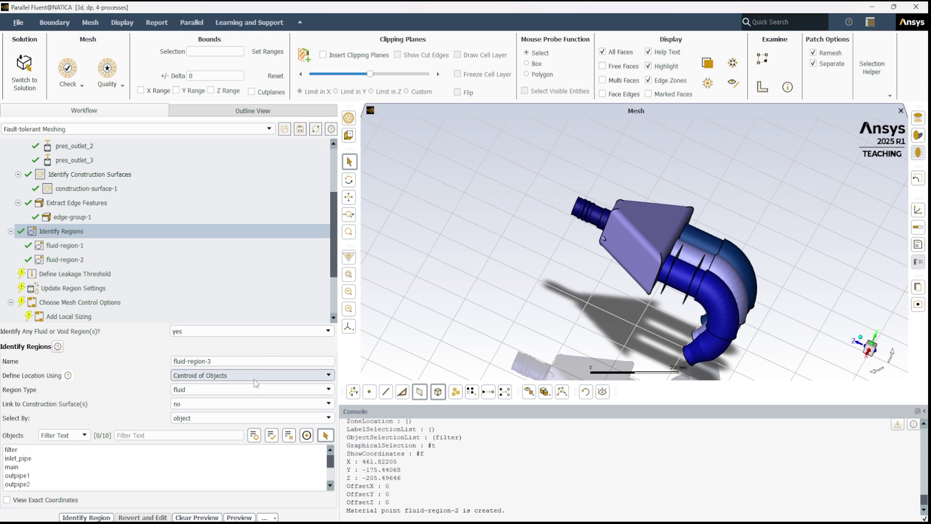
# Define the location of fluid-region-3 using the Offset Method, with only press_outlet_1 as the reference object.
pyautogui.click(258, 377)
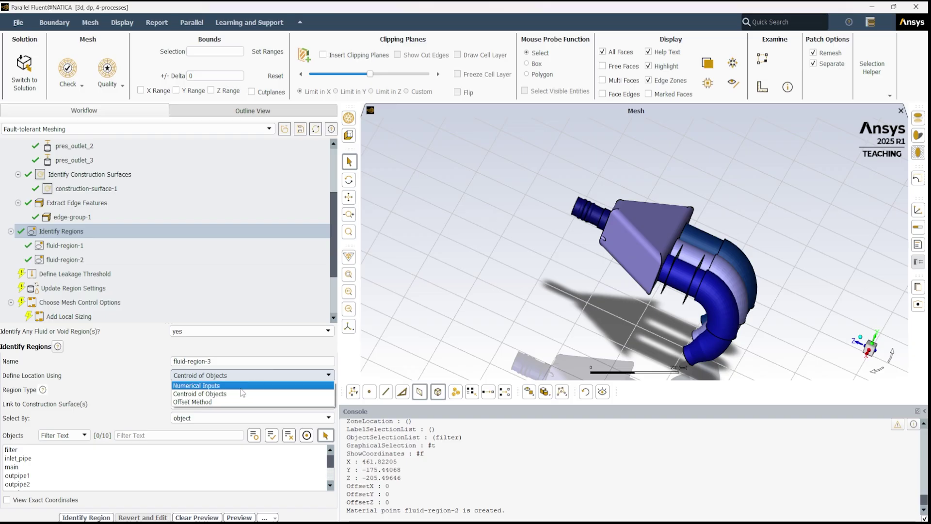
pyautogui.click(221, 402)
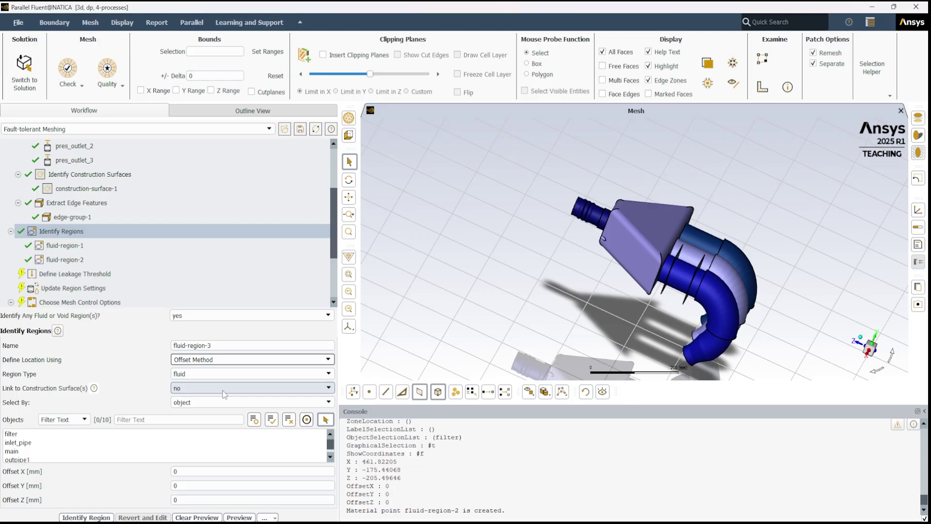
pyautogui.click(331, 457)
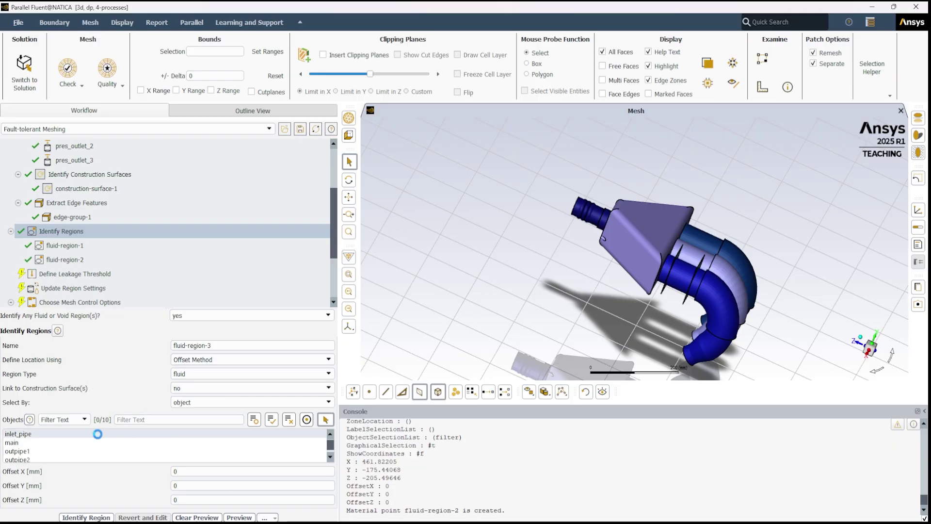
pyautogui.click(32, 452)
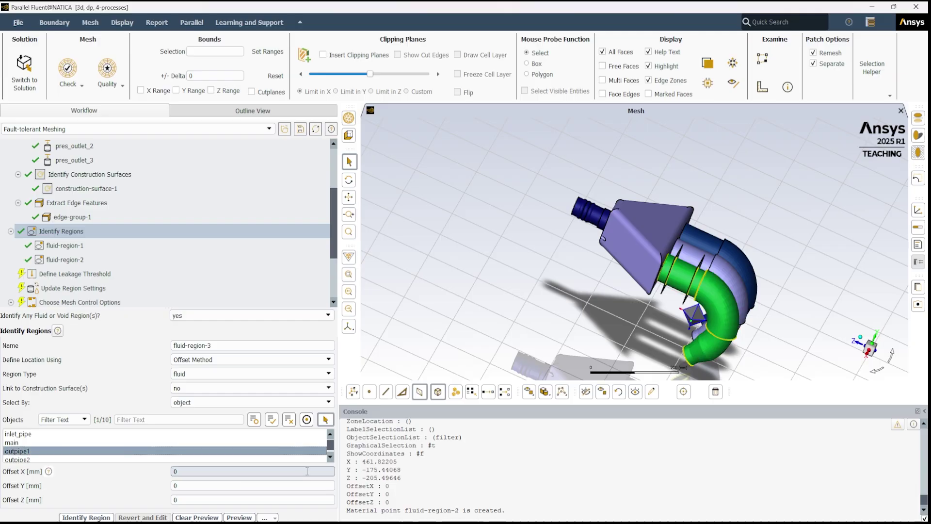
pyautogui.click(330, 457)
pyautogui.click(331, 457)
pyautogui.click(330, 457)
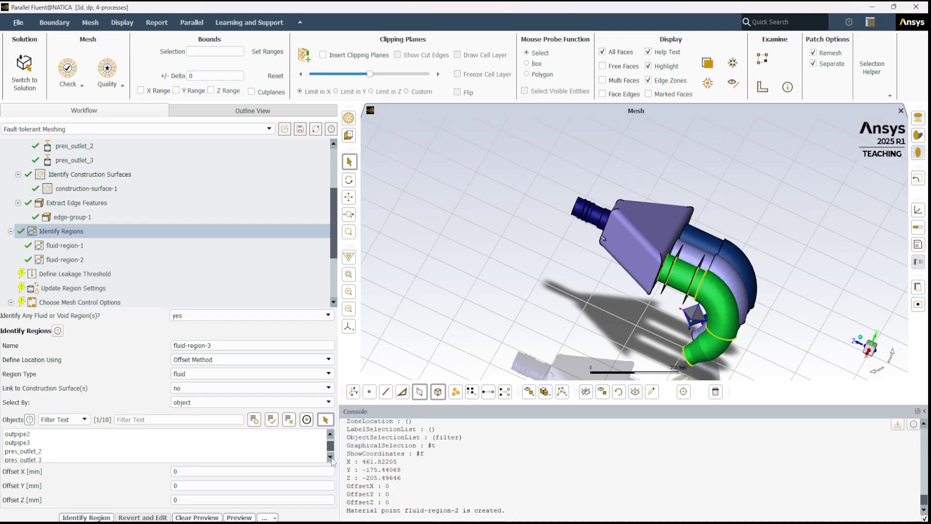
pyautogui.click(331, 457)
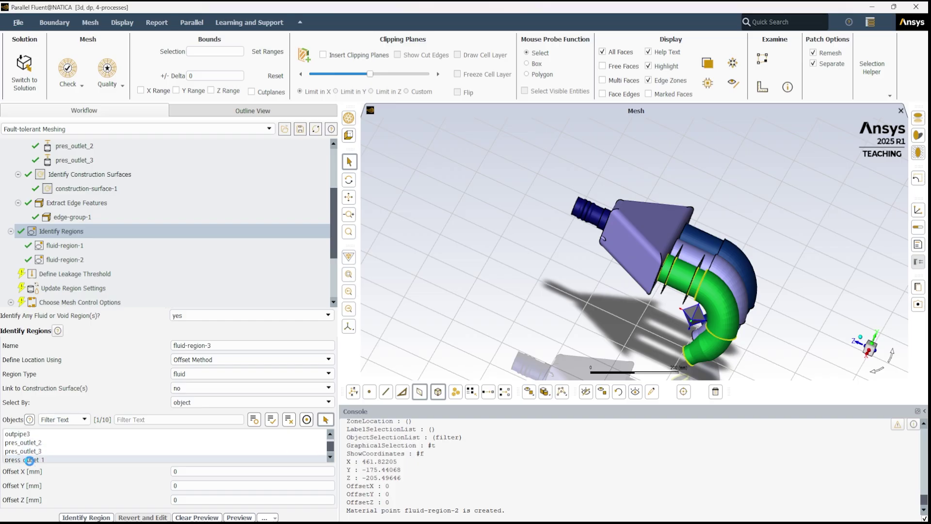
pyautogui.click(35, 458)
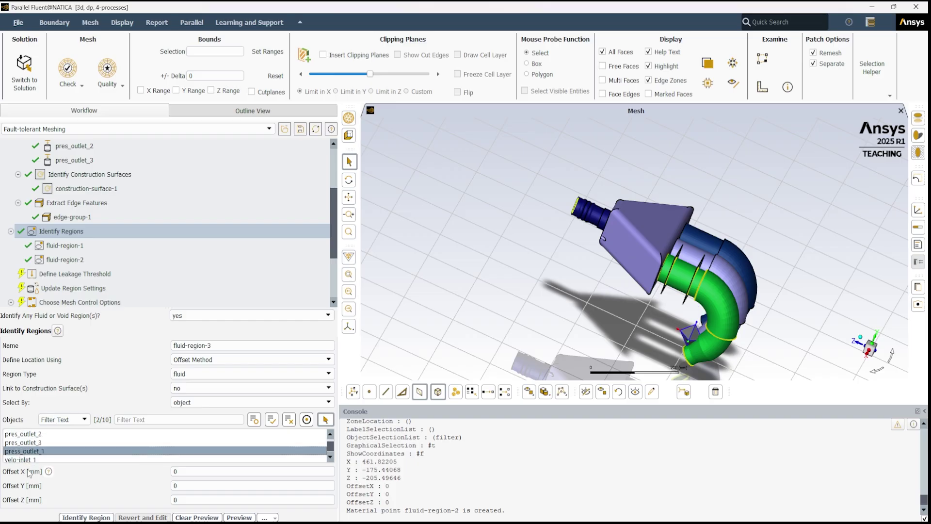
pyautogui.click(330, 433)
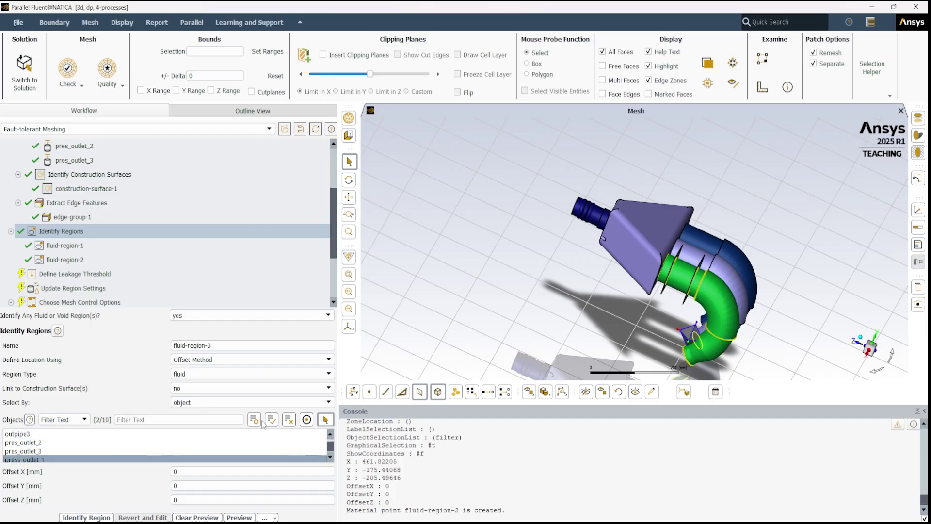
pyautogui.click(289, 420)
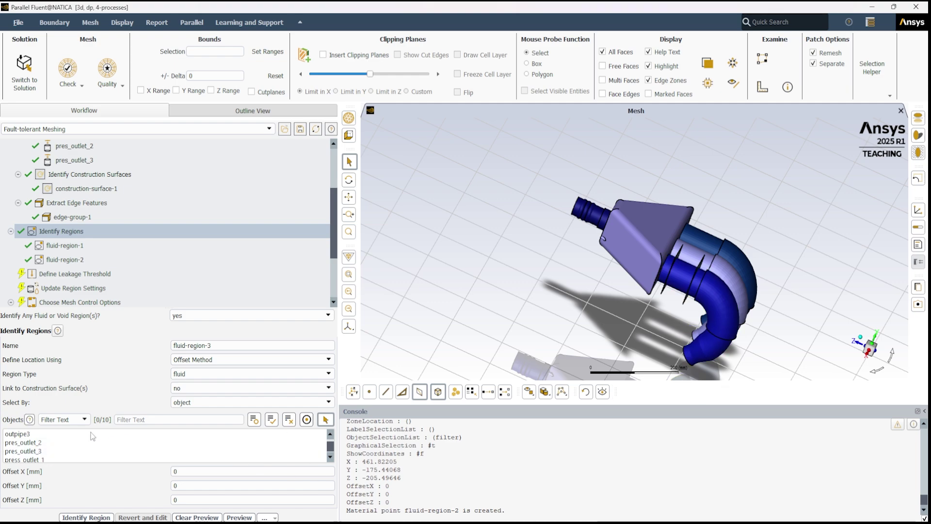
pyautogui.click(35, 459)
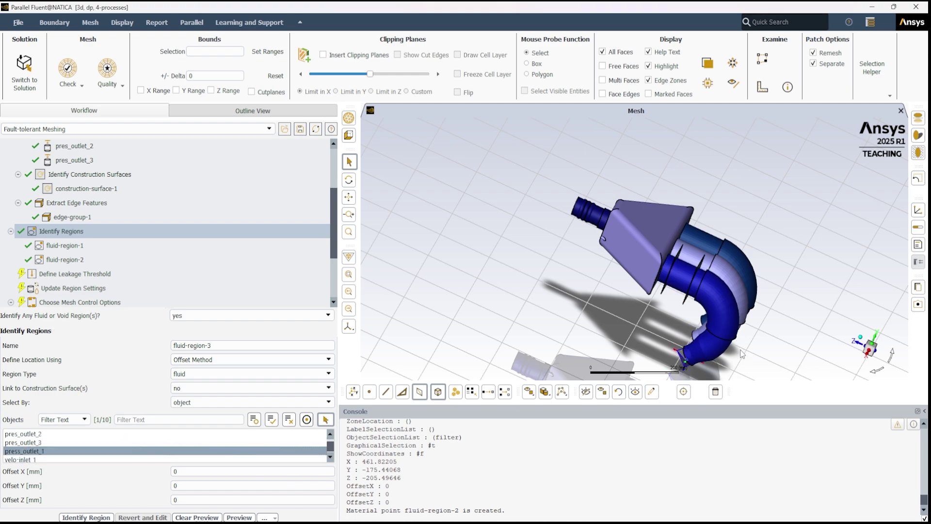
# Set the Y offset of fluid-region-3 to 20 mm and inspect the point's position at the outlet pipe end.
pyautogui.moveTo(757, 324); pyautogui.dragTo(779, 289)
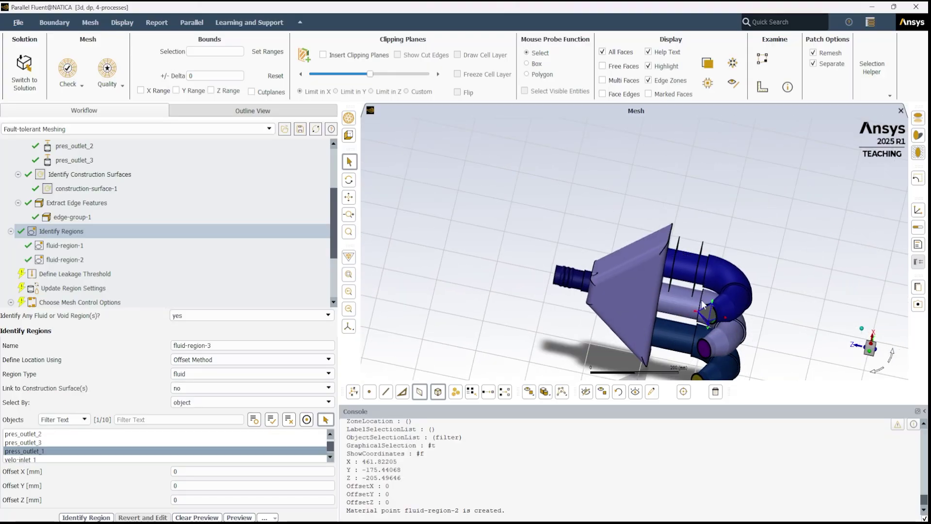
pyautogui.click(175, 485)
pyautogui.write('20')
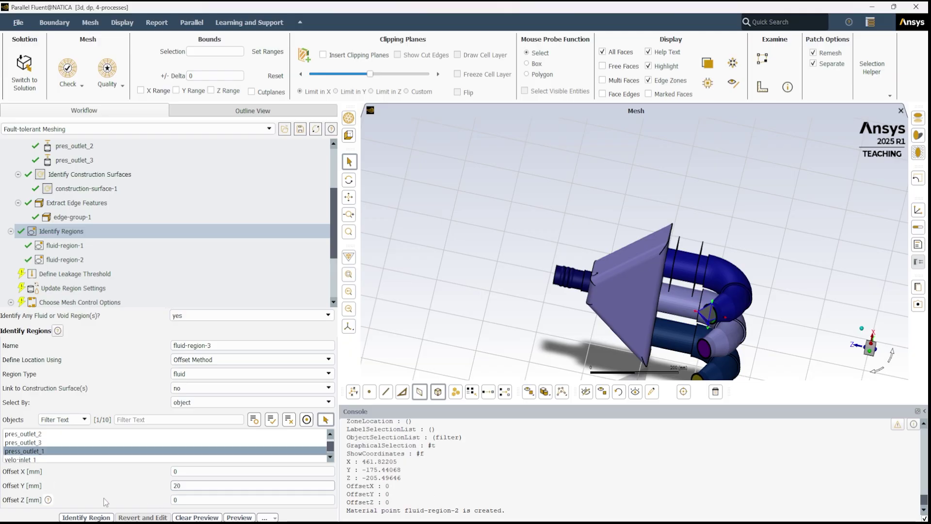
pyautogui.press('Return')
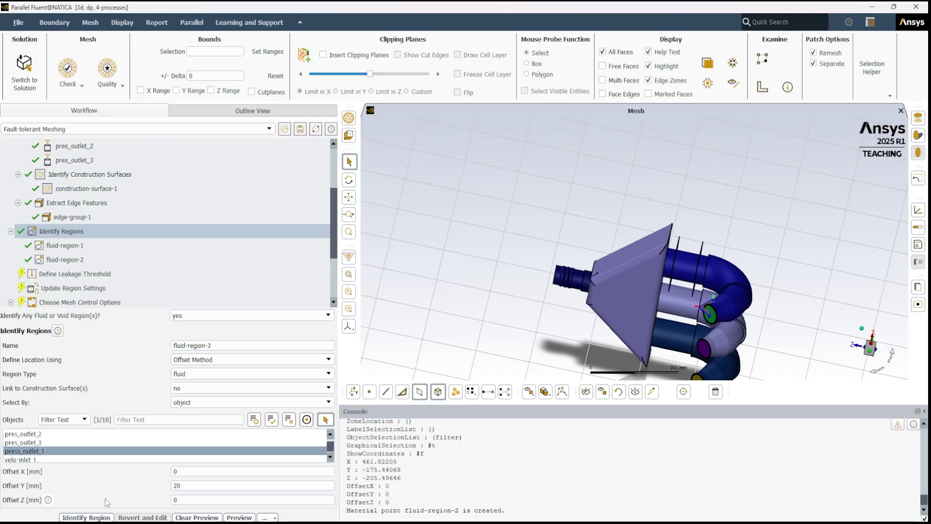
pyautogui.moveTo(760, 335); pyautogui.dragTo(801, 390, button='middle')
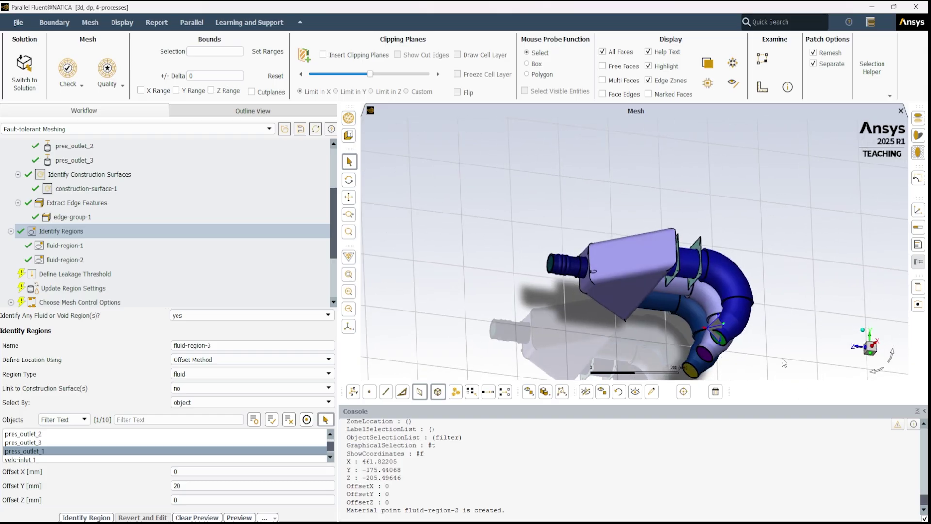
pyautogui.moveTo(779, 354); pyautogui.dragTo(733, 328, button='middle')
pyautogui.scroll(4, 733, 328)
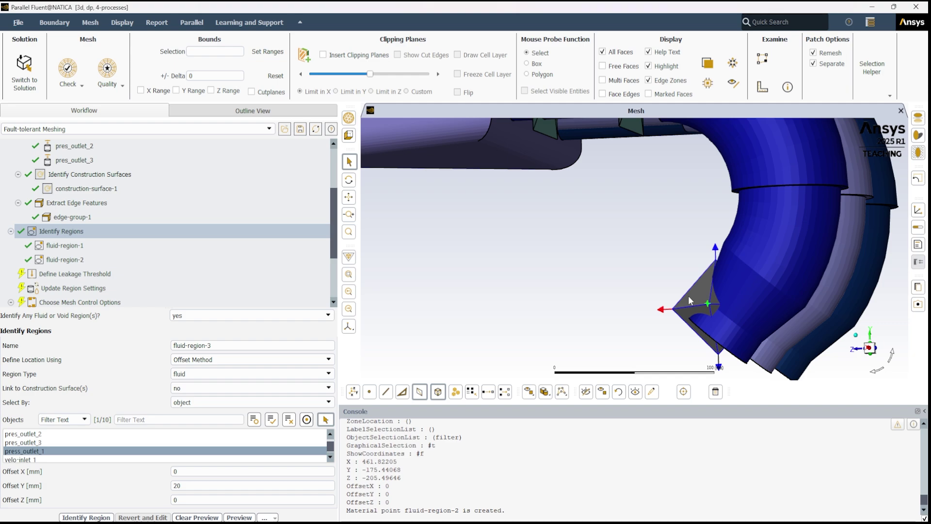
# Set Link to Construction Surface(s) to yes for fluid-region-3 and identify the region.
pyautogui.click(193, 389)
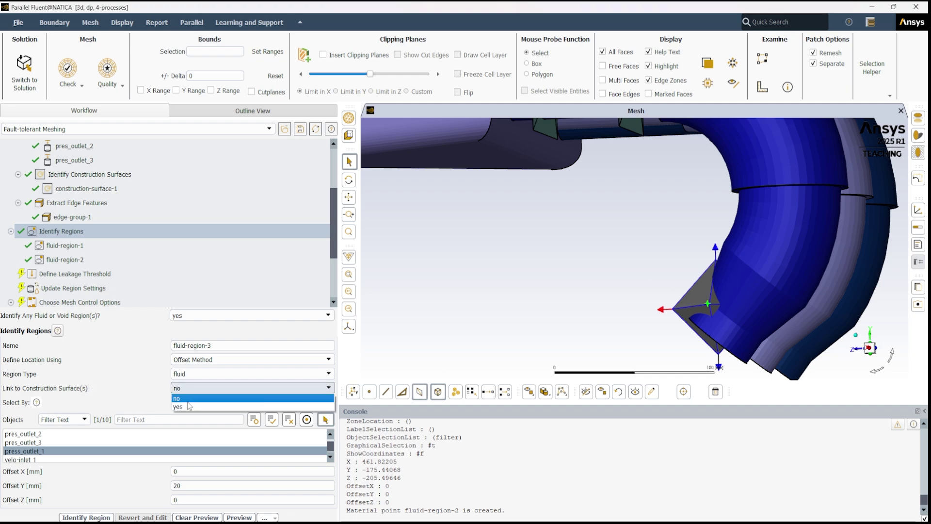
pyautogui.click(187, 406)
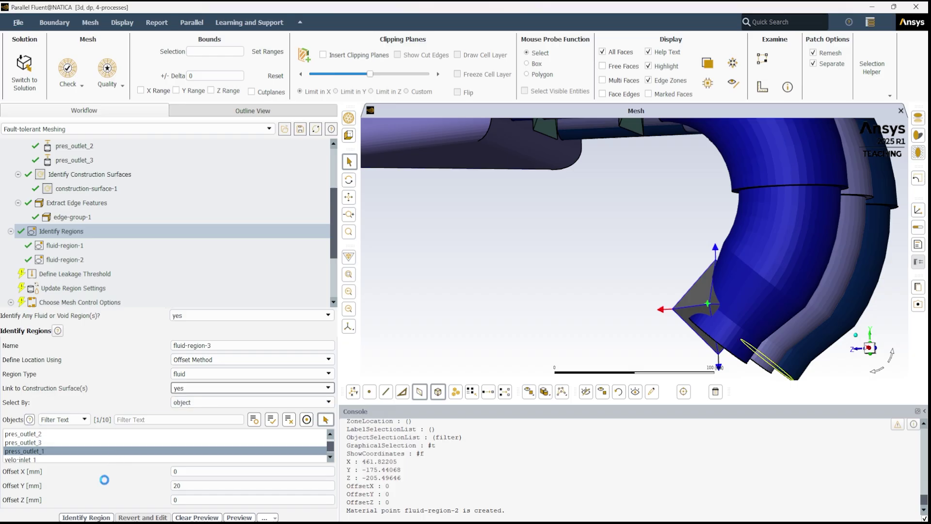
pyautogui.click(90, 517)
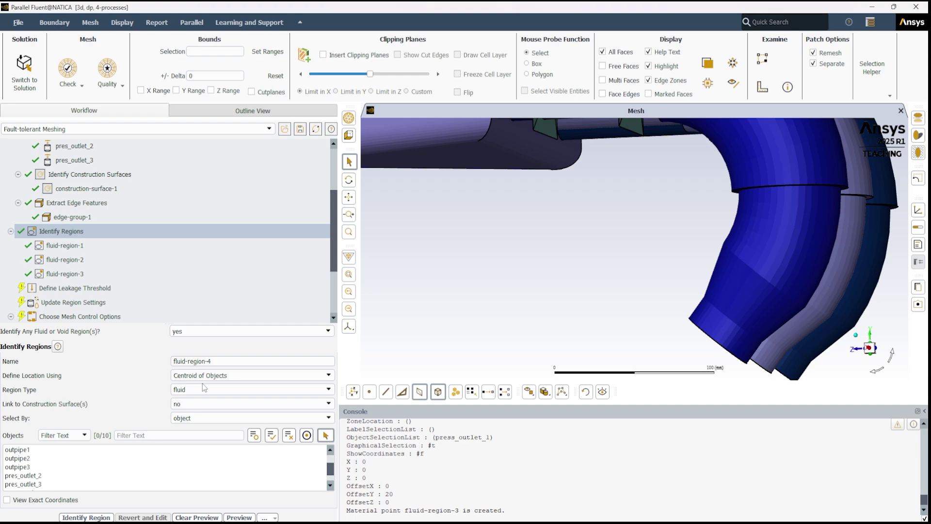
# Set up a void region located by Numerical Inputs, with its exact coordinates displayed.
pyautogui.click(204, 391)
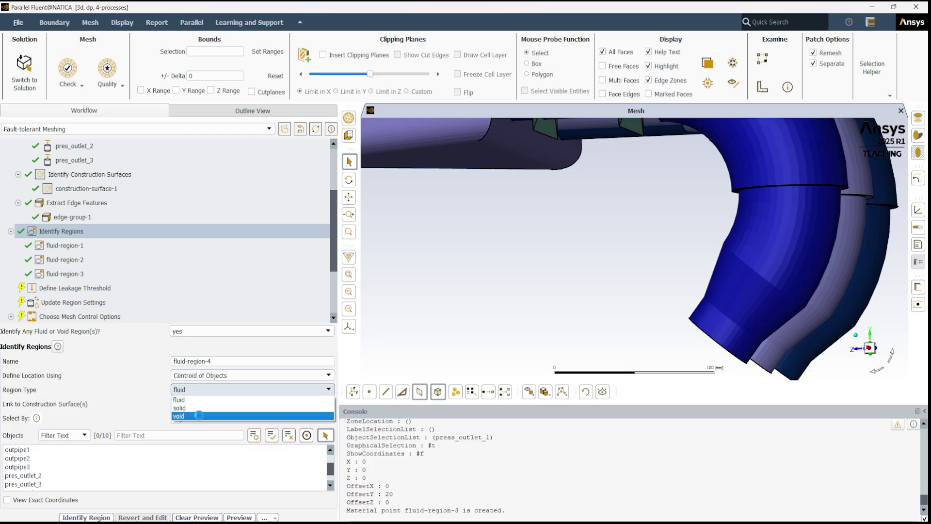
pyautogui.click(200, 416)
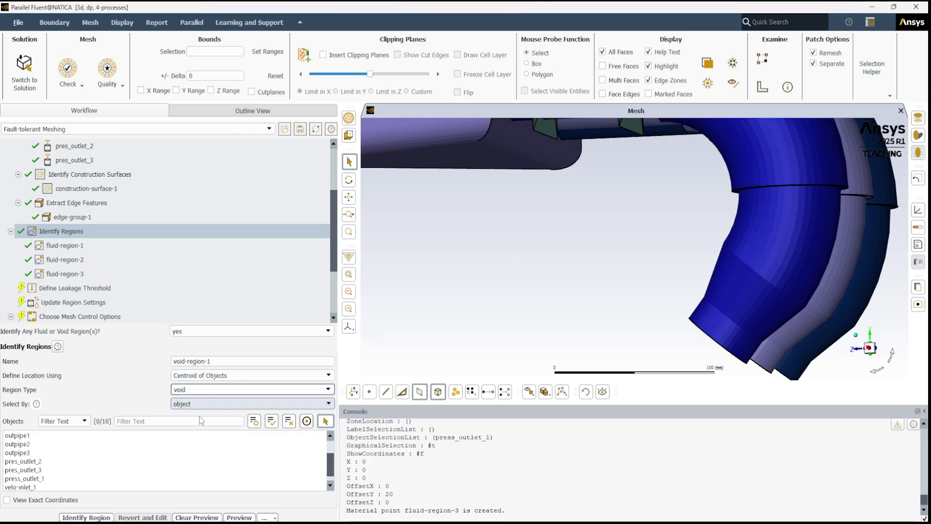
pyautogui.click(210, 390)
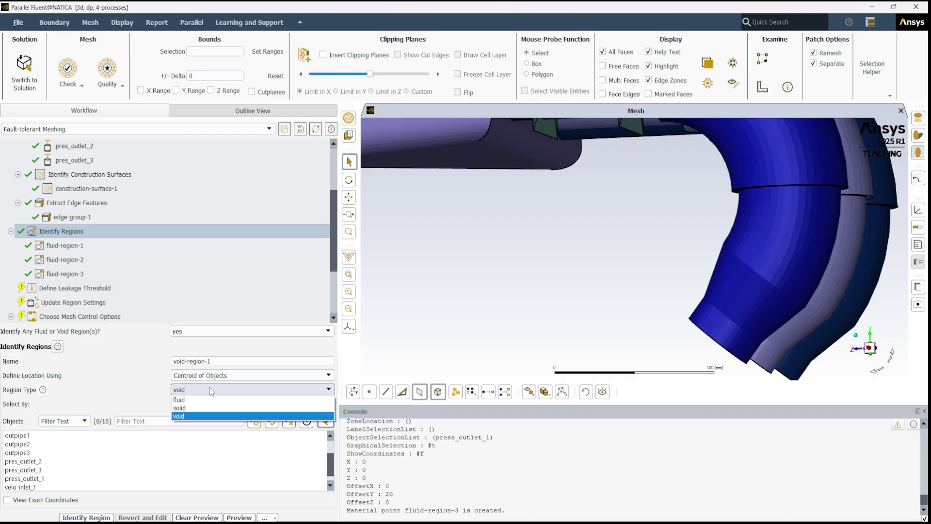
pyautogui.click(217, 345)
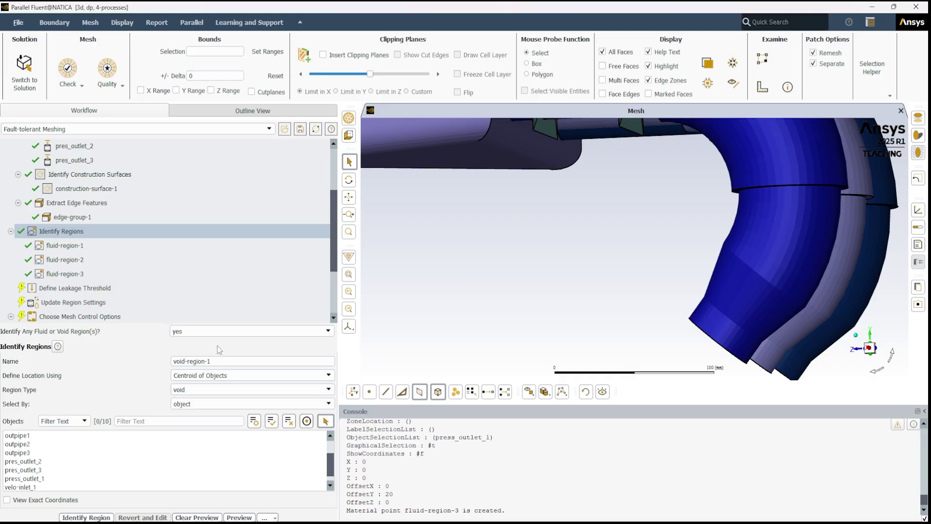
pyautogui.click(204, 377)
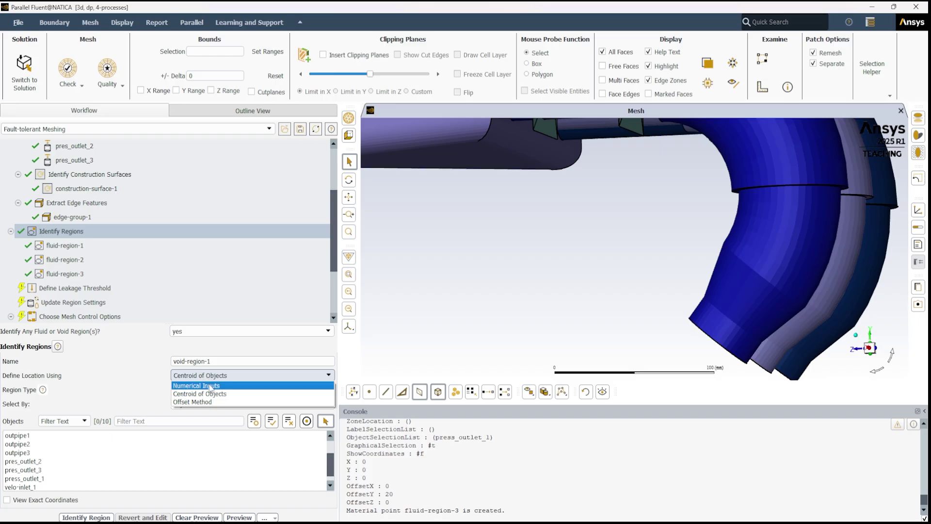
pyautogui.click(210, 386)
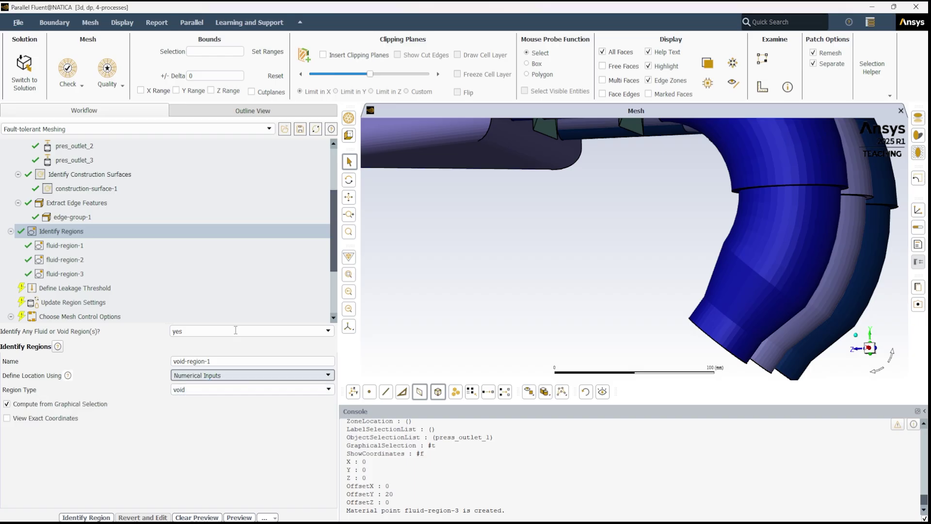
pyautogui.scroll(3, 680, 211)
pyautogui.scroll(-8, 685, 200)
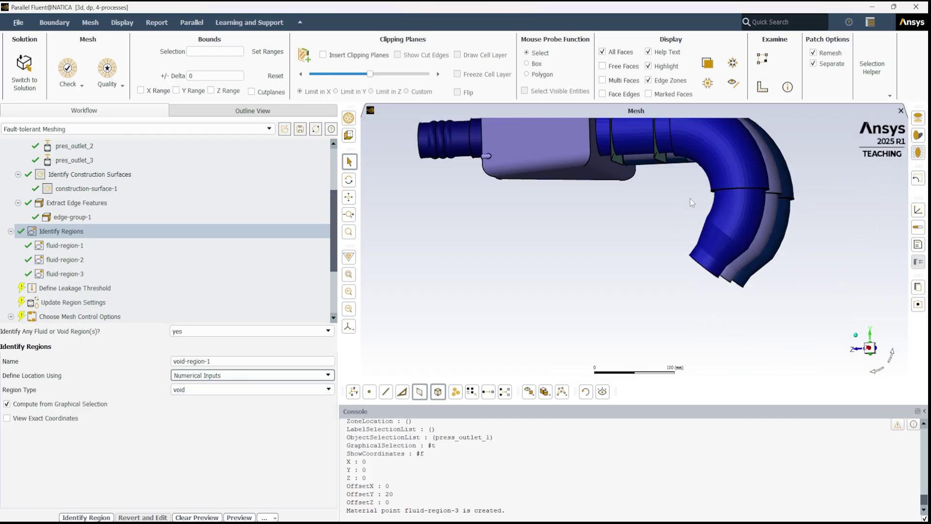
pyautogui.moveTo(787, 180); pyautogui.dragTo(767, 287, button='middle')
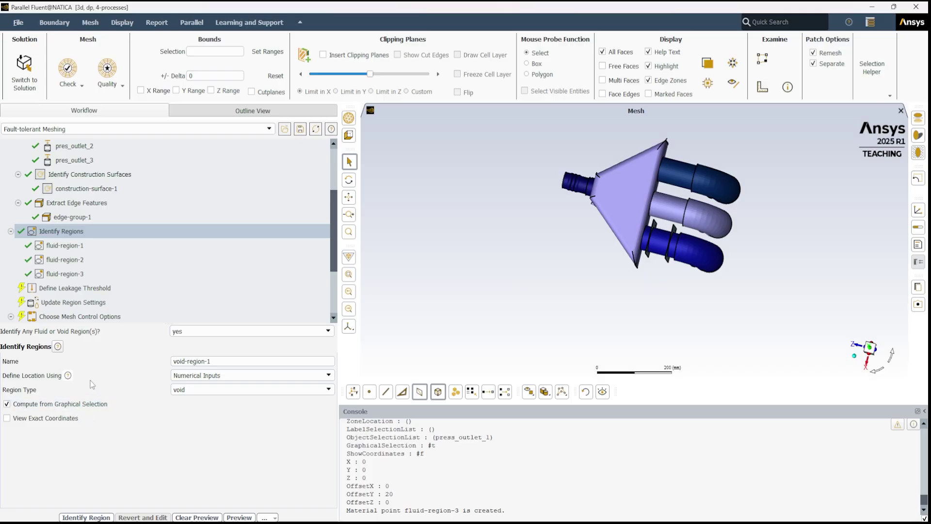
pyautogui.click(7, 419)
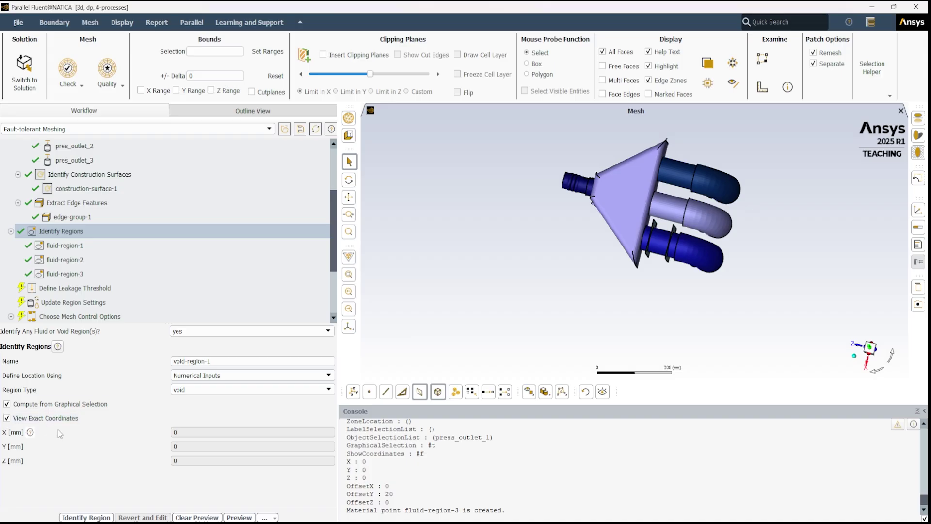
# Select a mesh node on the outer rim of the outlet pipe with the two flanges as the void region's location.
pyautogui.click(370, 392)
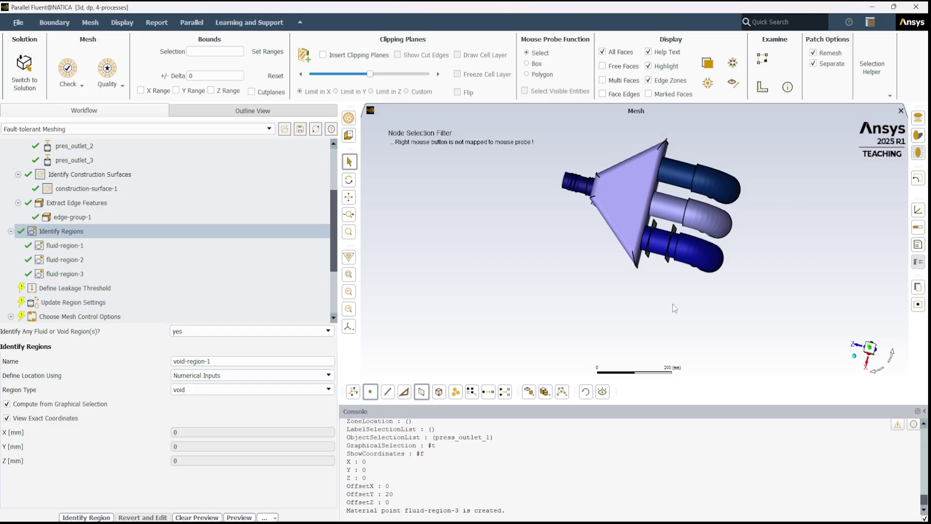
pyautogui.scroll(-3, 675, 296)
pyautogui.scroll(3, 680, 286)
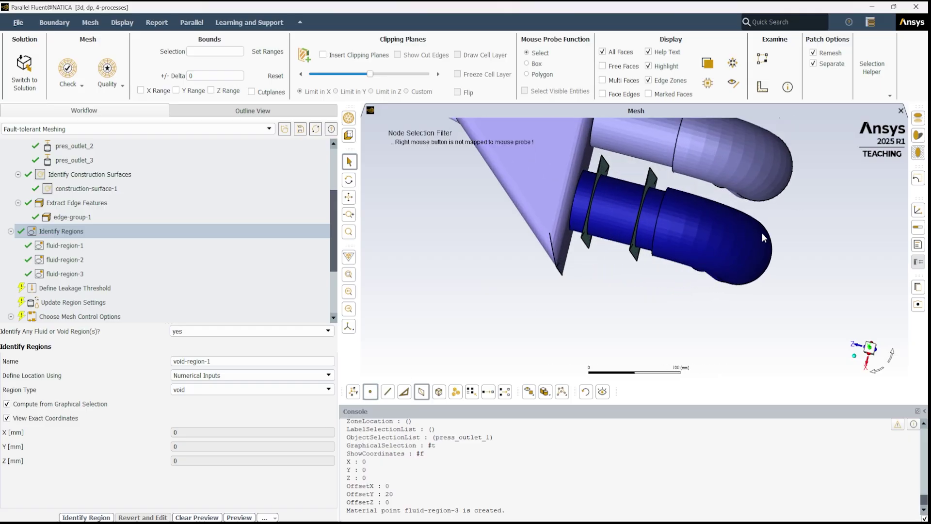
pyautogui.scroll(2, 790, 232)
pyautogui.scroll(4, 721, 292)
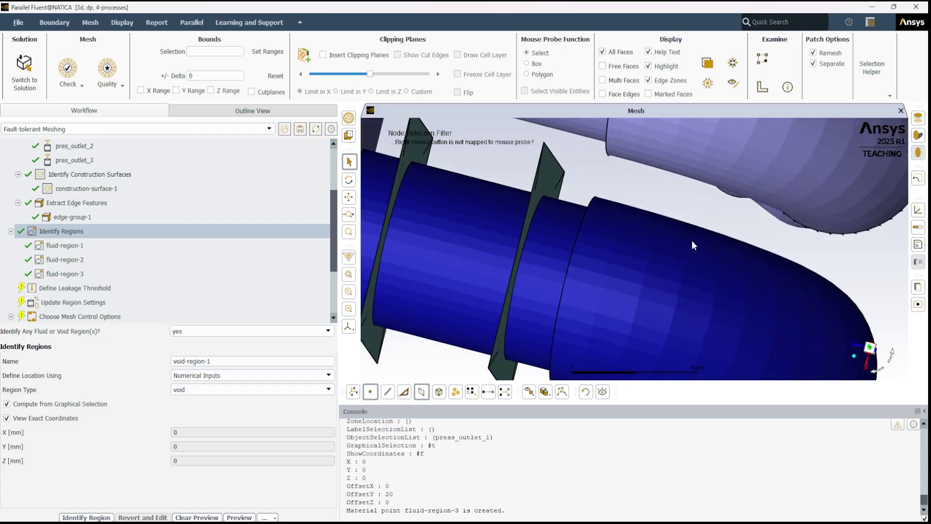
pyautogui.click(624, 179)
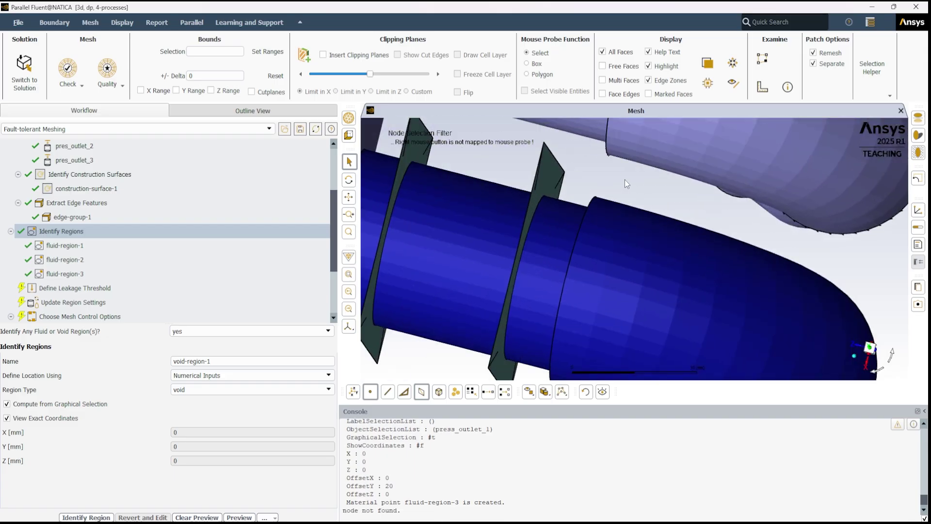
pyautogui.click(626, 182)
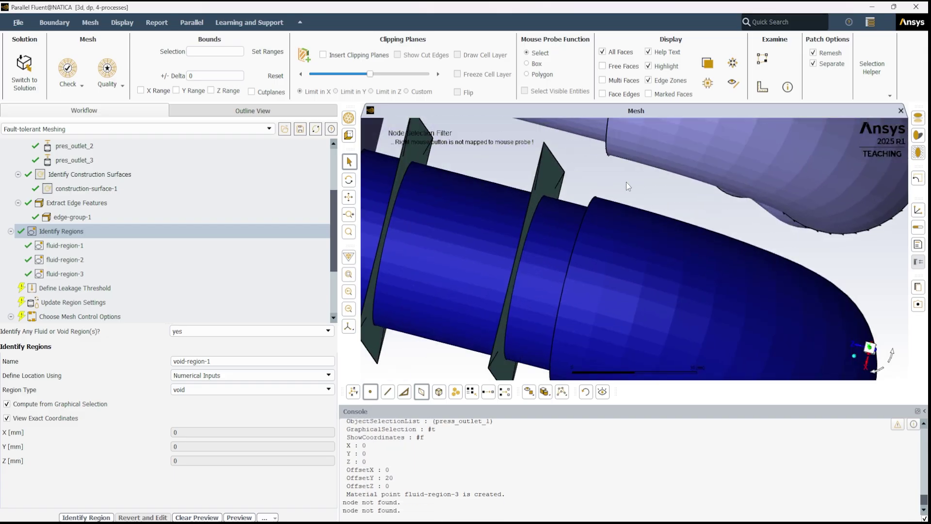
pyautogui.click(627, 179)
pyautogui.scroll(-4, 627, 179)
pyautogui.moveTo(628, 178); pyautogui.dragTo(635, 172, button='middle')
pyautogui.click(636, 175)
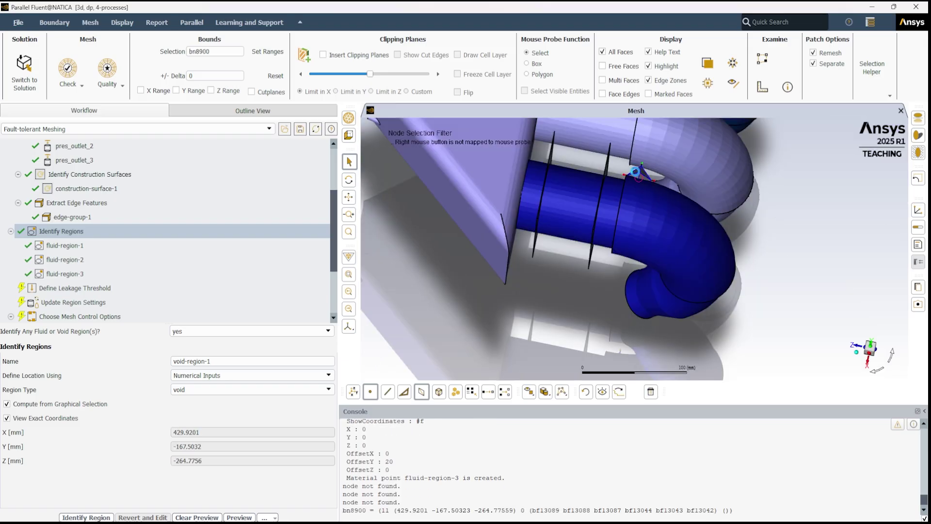
pyautogui.moveTo(757, 214); pyautogui.dragTo(743, 245, button='middle')
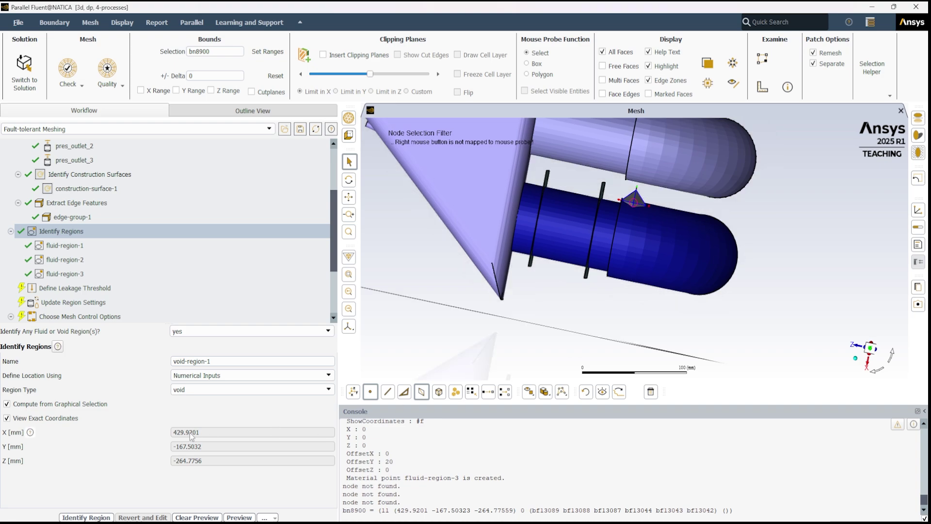
# Stop computing the location from the graphical selection, set X to 420 mm, and identify void-region-1 outside the pipes.
pyautogui.click(29, 404)
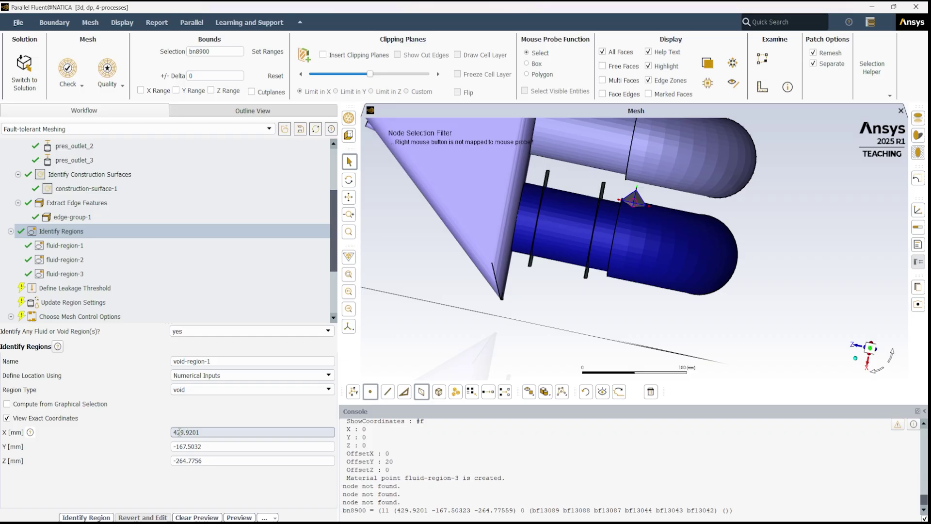
pyautogui.moveTo(181, 432); pyautogui.dragTo(208, 433)
pyautogui.write('0')
pyautogui.press('Return')
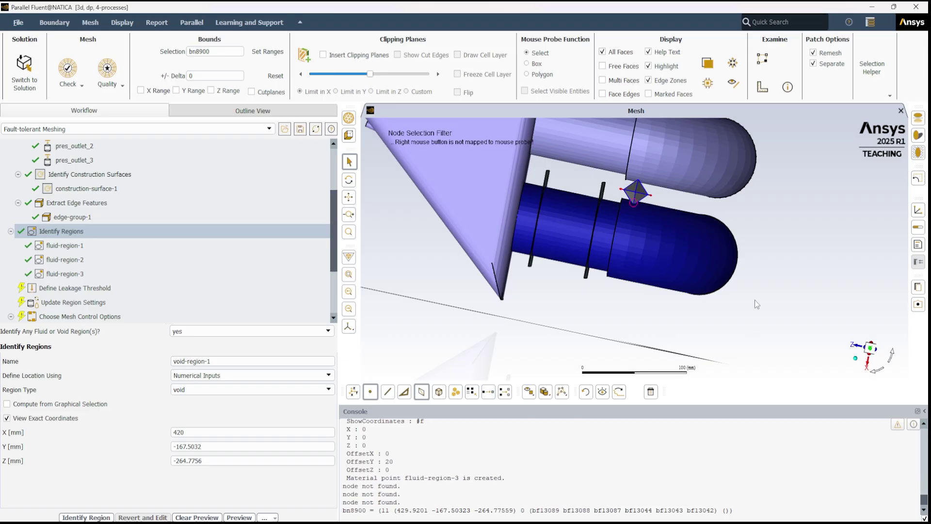
pyautogui.moveTo(761, 285); pyautogui.dragTo(673, 307)
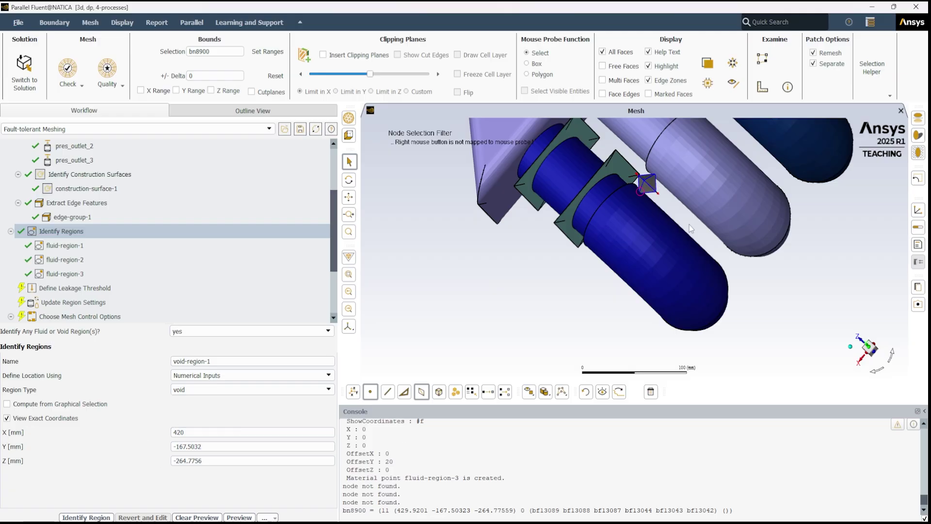
pyautogui.moveTo(679, 227)
pyautogui.mouseDown()
pyautogui.moveTo(627, 194)
pyautogui.moveTo(564, 194)
pyautogui.moveTo(557, 172)
pyautogui.moveTo(744, 121)
pyautogui.moveTo(743, 153)
pyautogui.moveTo(770, 215)
pyautogui.mouseUp()
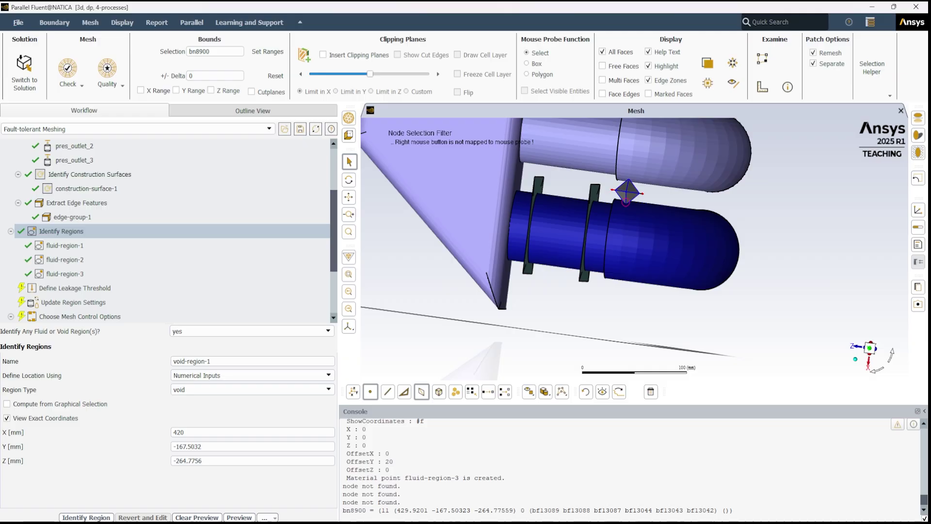
pyautogui.click(68, 518)
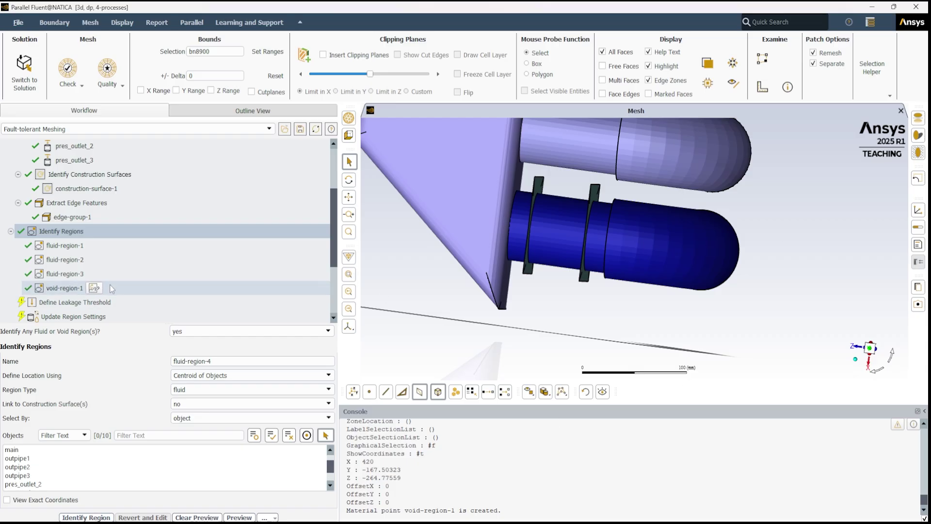
# In Define Leakage Threshold, inspect the small hole in the inlet pipe collar and choose yes for closing region leakages.
pyautogui.click(78, 309)
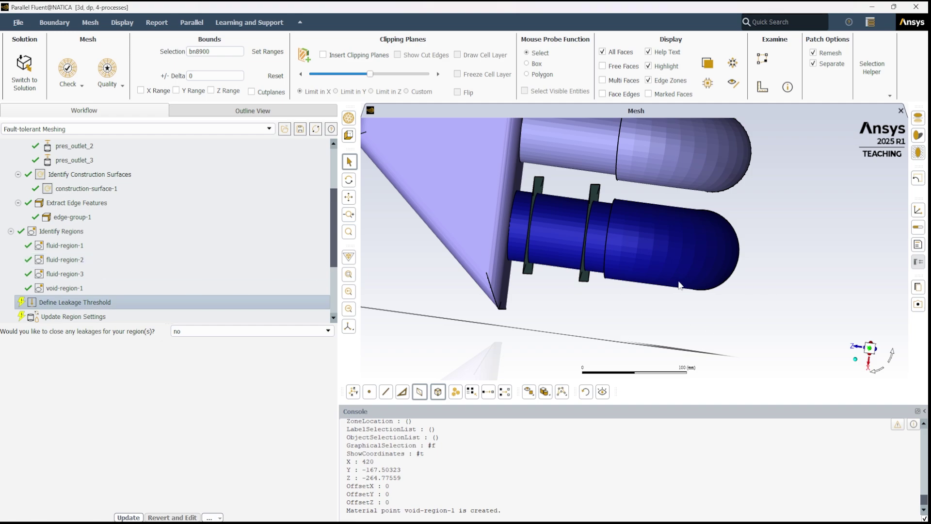
pyautogui.keyDown('ctrl'); pyautogui.moveTo(607, 296); pyautogui.dragTo(802, 357, button='middle'); pyautogui.keyUp('ctrl')
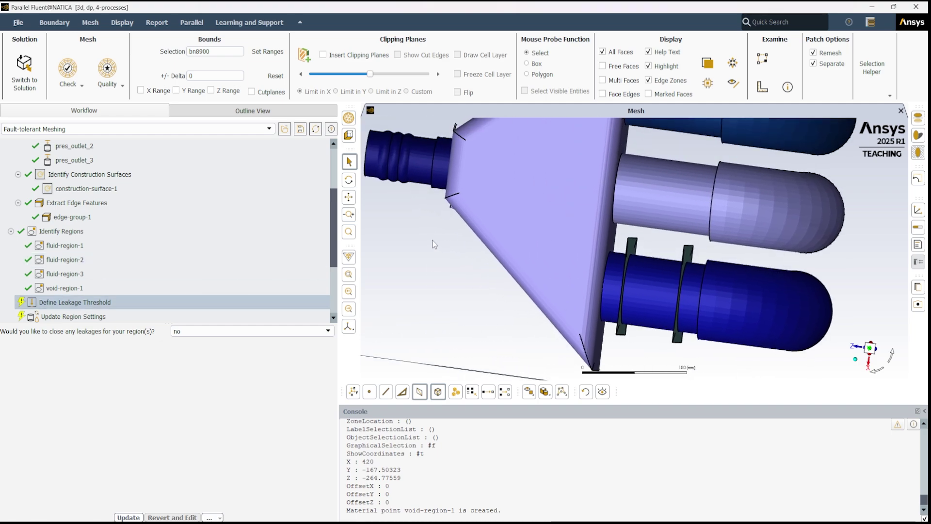
pyautogui.keyDown('ctrl'); pyautogui.moveTo(433, 239); pyautogui.dragTo(499, 251, button='middle'); pyautogui.keyUp('ctrl')
pyautogui.moveTo(478, 243); pyautogui.dragTo(461, 339)
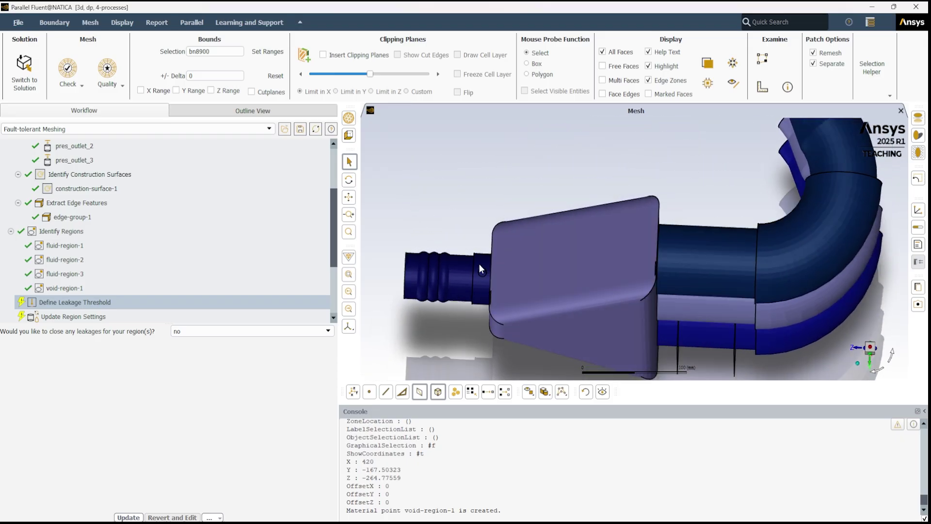
pyautogui.scroll(5, 482, 256)
pyautogui.scroll(4, 483, 258)
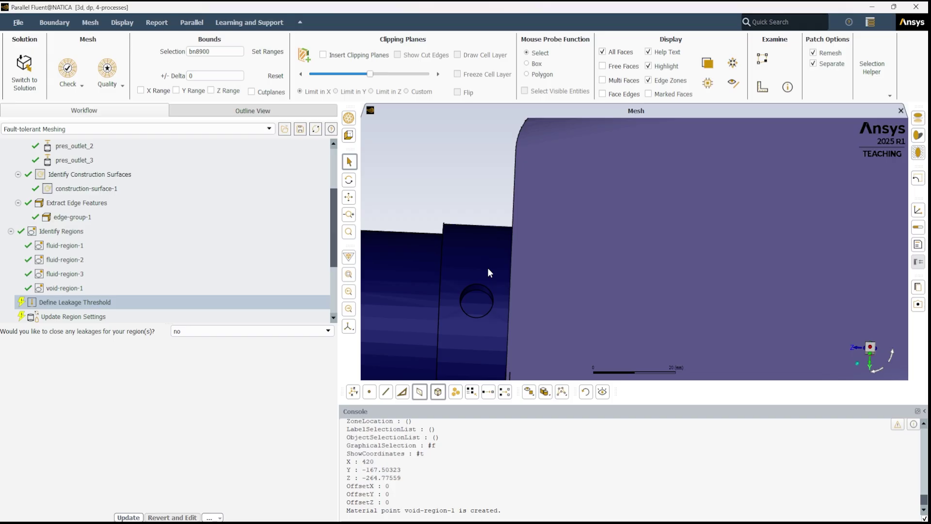
pyautogui.click(222, 335)
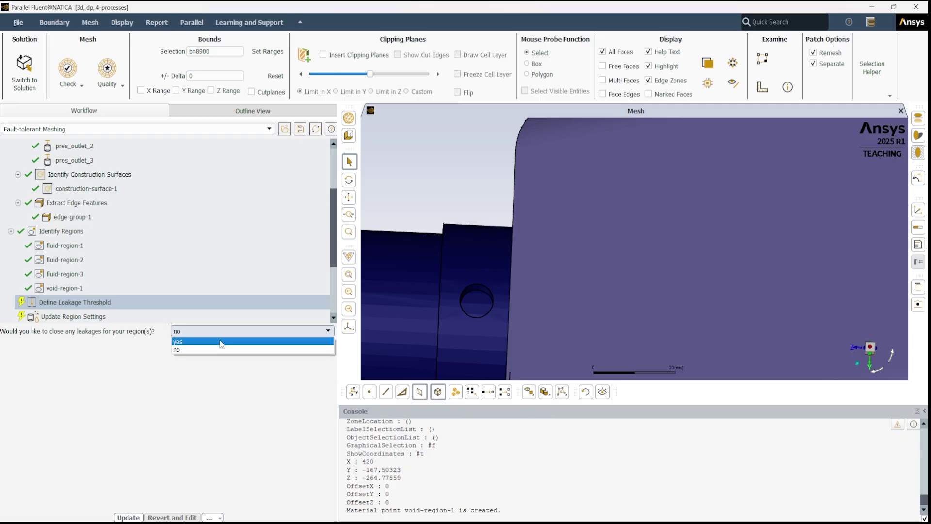
pyautogui.click(221, 342)
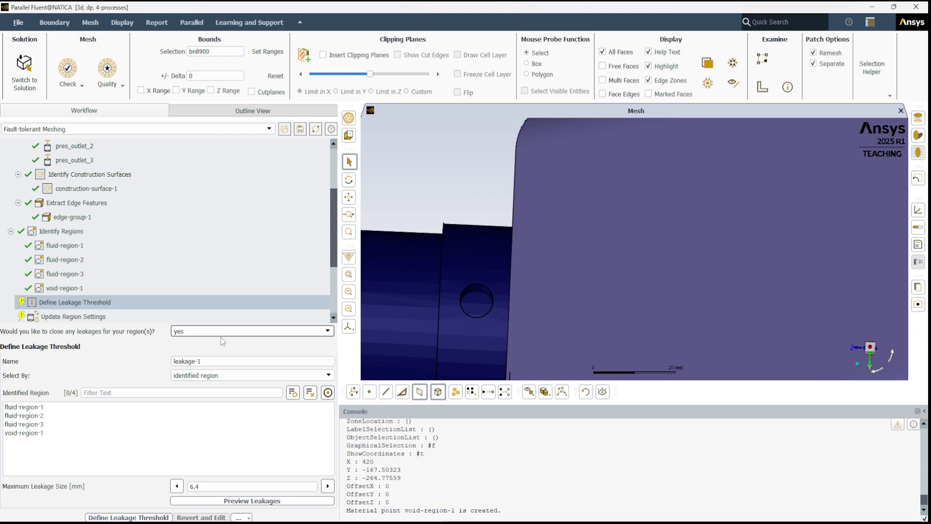
# Select void-region-1 for leakage-1, set the maximum leakage size to 8 mm, and preview the leakages.
pyautogui.click(31, 432)
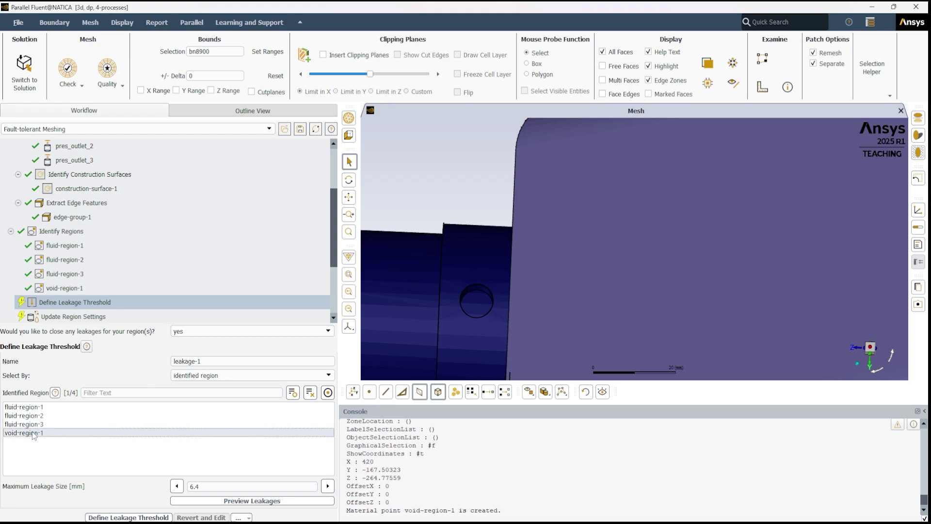
pyautogui.doubleClick(203, 486)
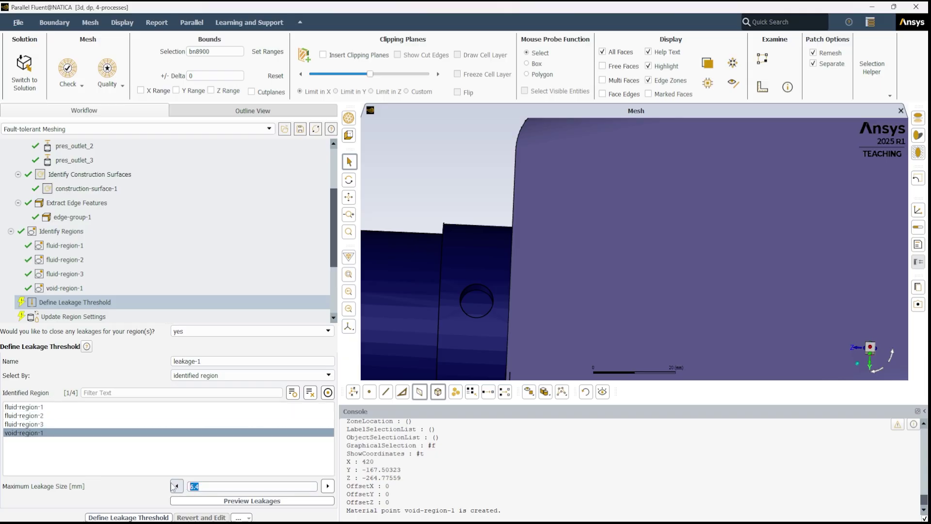
pyautogui.write('8')
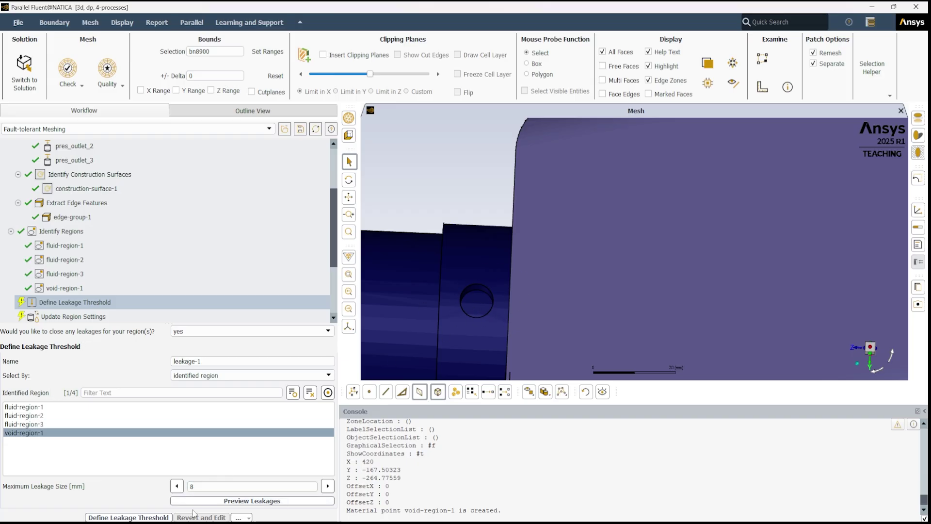
pyautogui.click(249, 504)
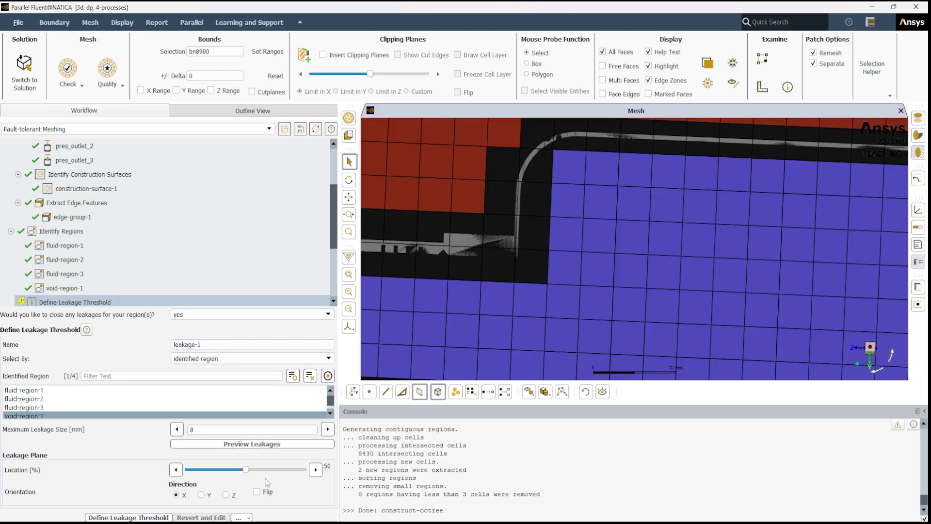
pyautogui.scroll(-5, 663, 209)
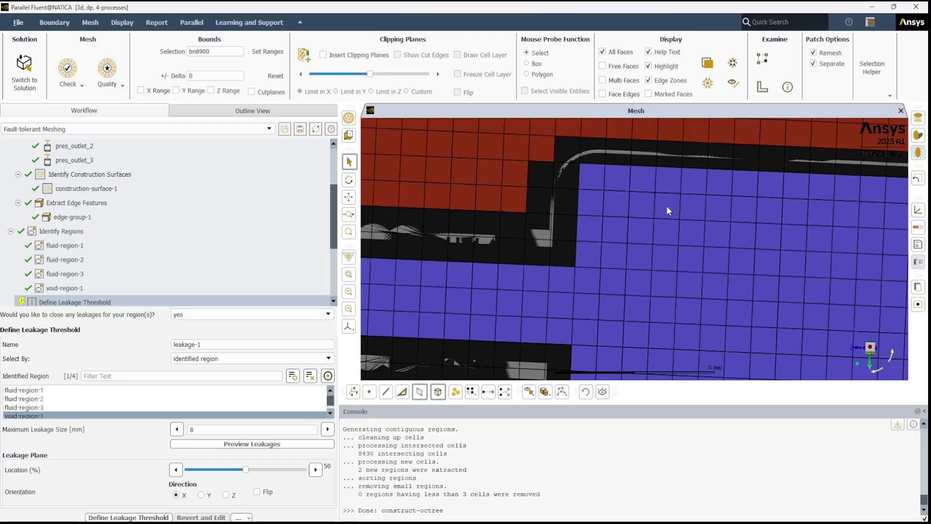
# Examine the leakage preview around the inlet and define leakage-1 for void-region-1.
pyautogui.scroll(-4, 669, 205)
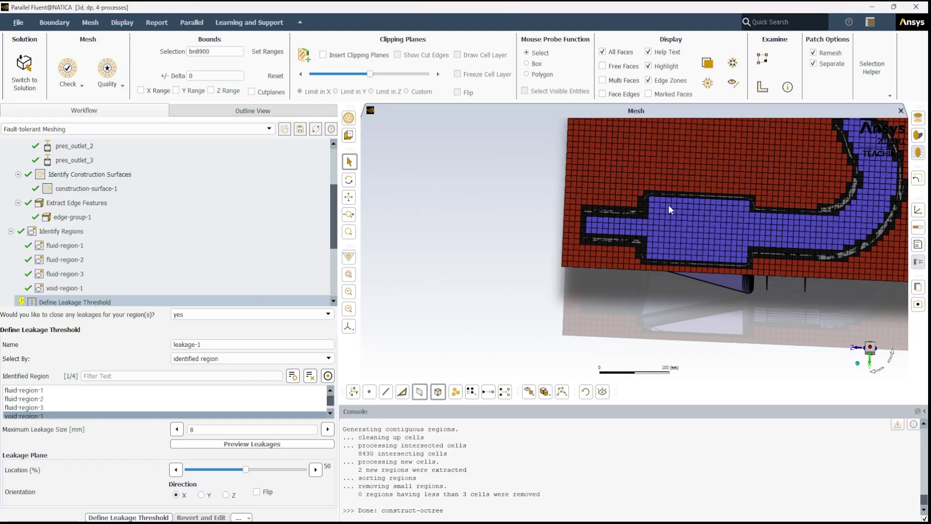
pyautogui.scroll(2, 668, 205)
pyautogui.moveTo(678, 307); pyautogui.dragTo(659, 328)
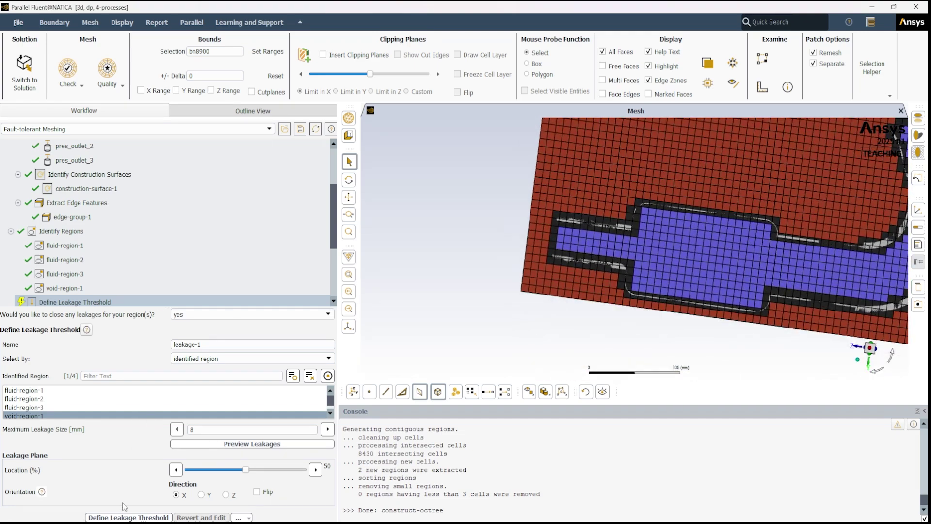
pyautogui.click(115, 517)
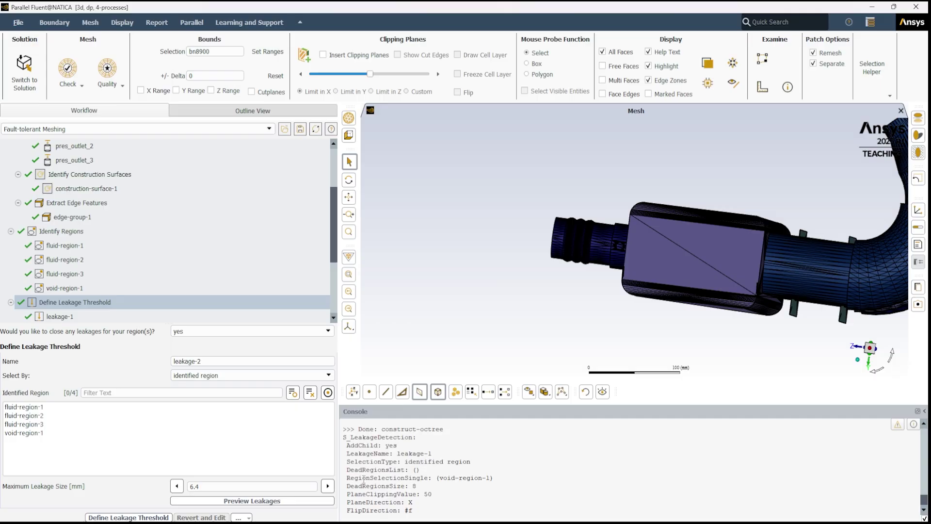
# Update the region settings with fluid-region-1 as the main region, keeping the listed types, extraction methods and hexcore volume fill.
pyautogui.moveTo(336, 248); pyautogui.dragTo(334, 295)
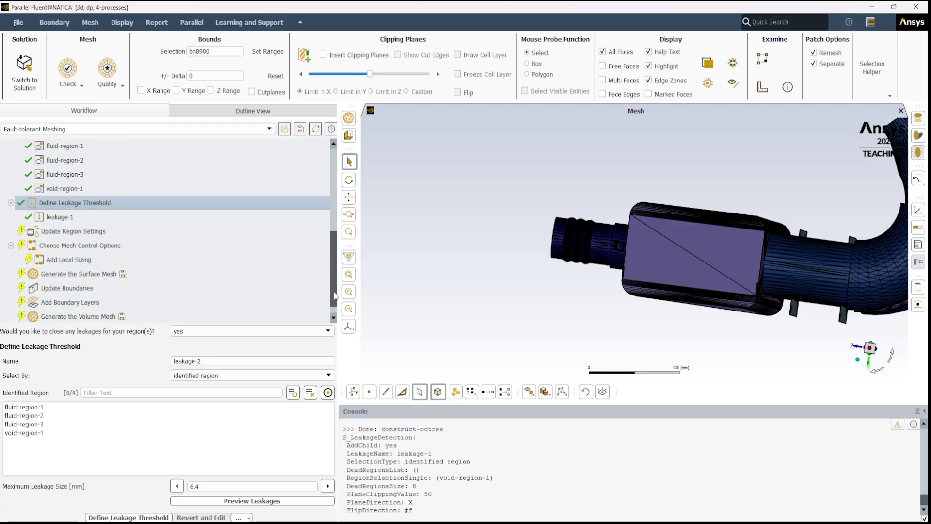
pyautogui.click(59, 232)
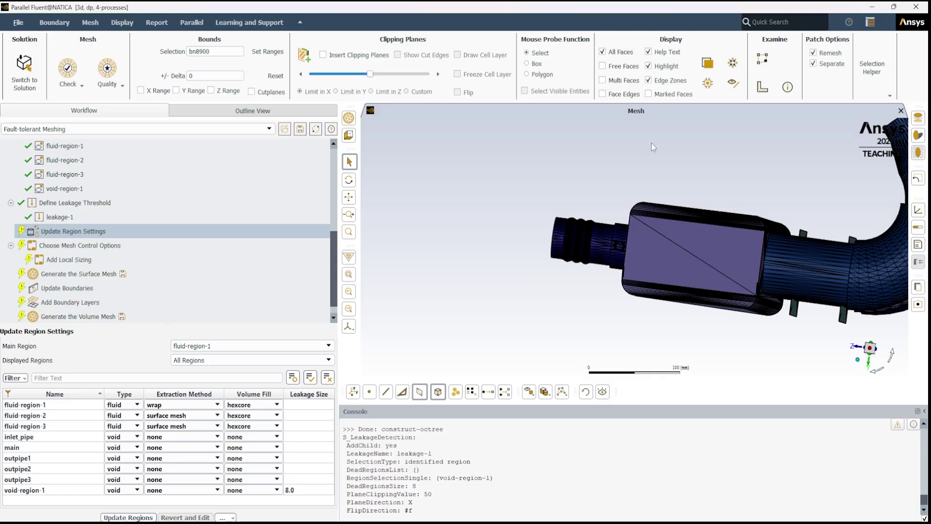
pyautogui.scroll(3, 676, 243)
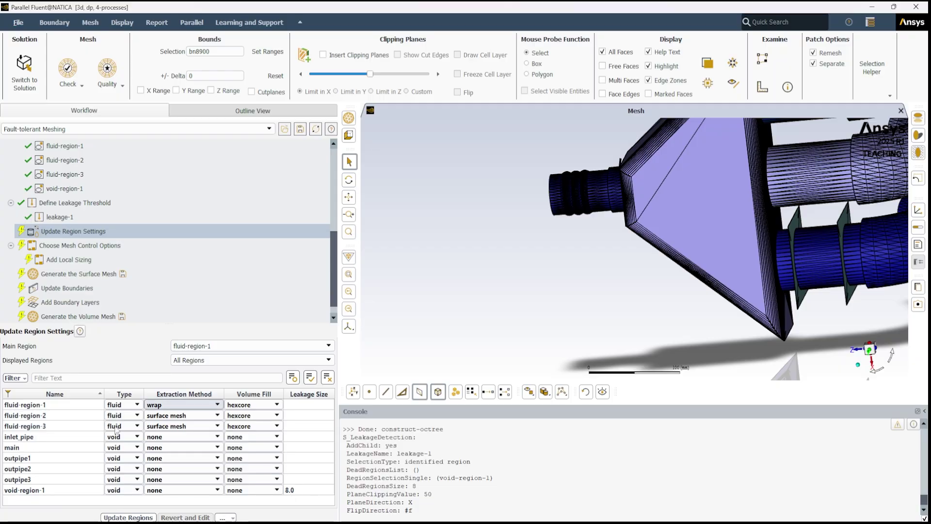
pyautogui.click(122, 517)
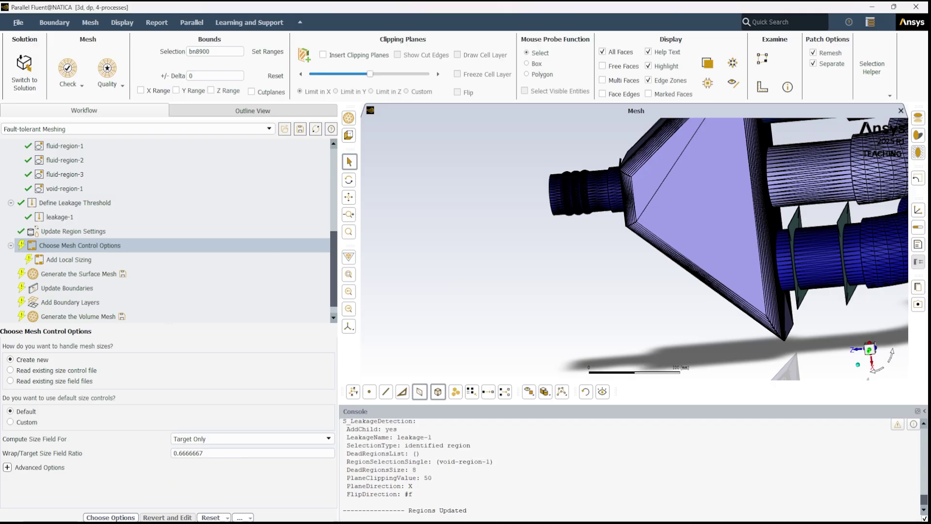
# Create new mesh sizes with the default size controls and generate the surface mesh with a target skewness of 0.8.
pyautogui.click(194, 246)
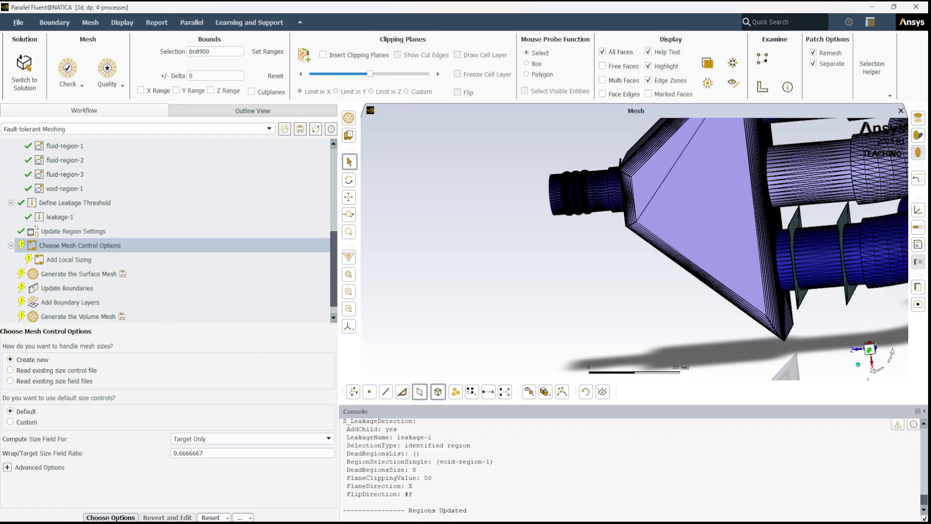
pyautogui.click(110, 517)
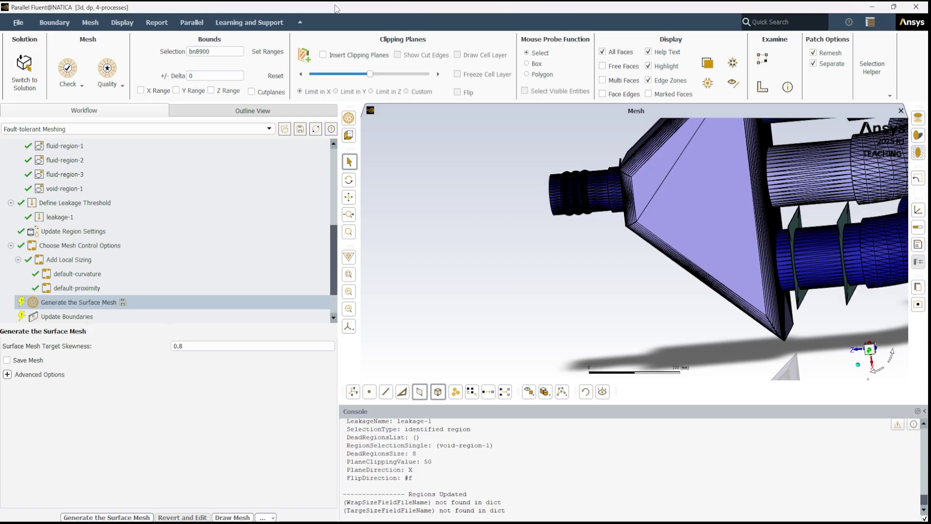
pyautogui.scroll(2, 552, 249)
pyautogui.scroll(-3, 551, 246)
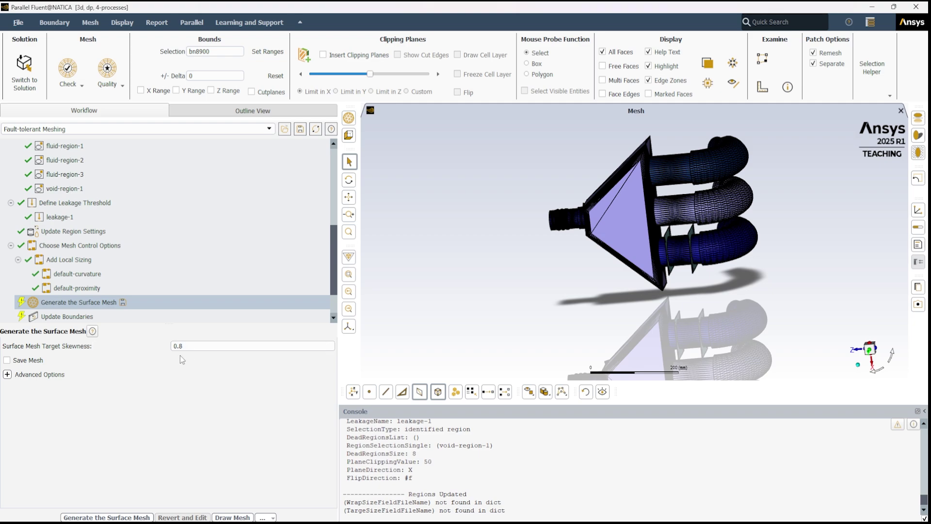
pyautogui.click(87, 516)
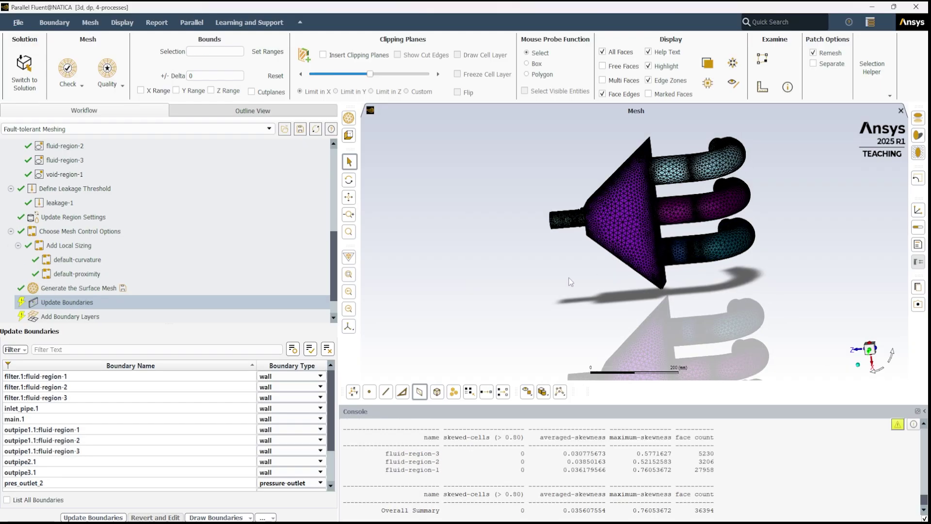
# Review the surface mesh report in the console for computation times, skewness and face counts of each fluid region.
pyautogui.scroll(2, 602, 476)
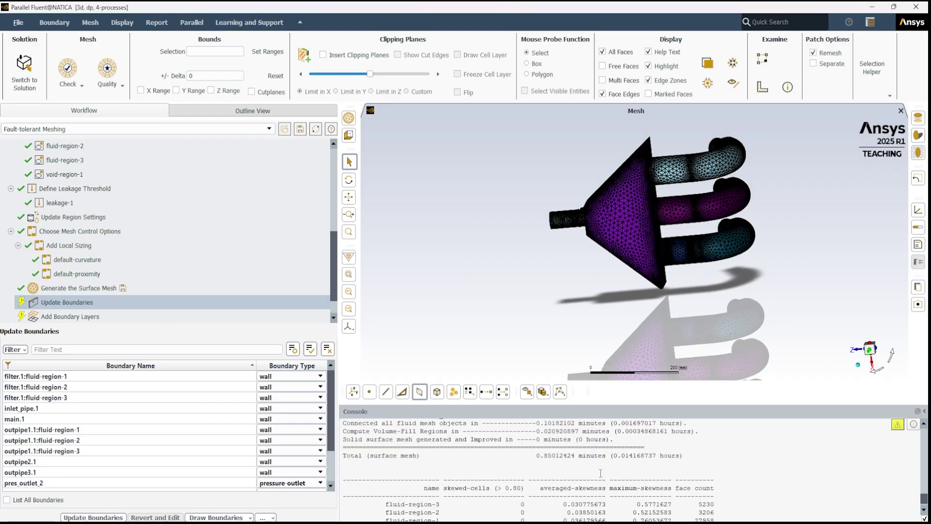
pyautogui.scroll(2, 600, 473)
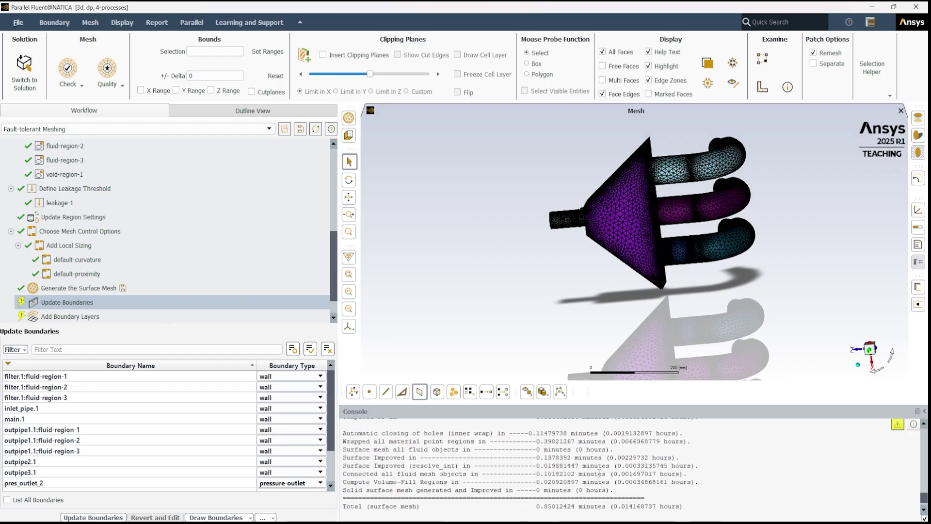
pyautogui.scroll(2, 600, 473)
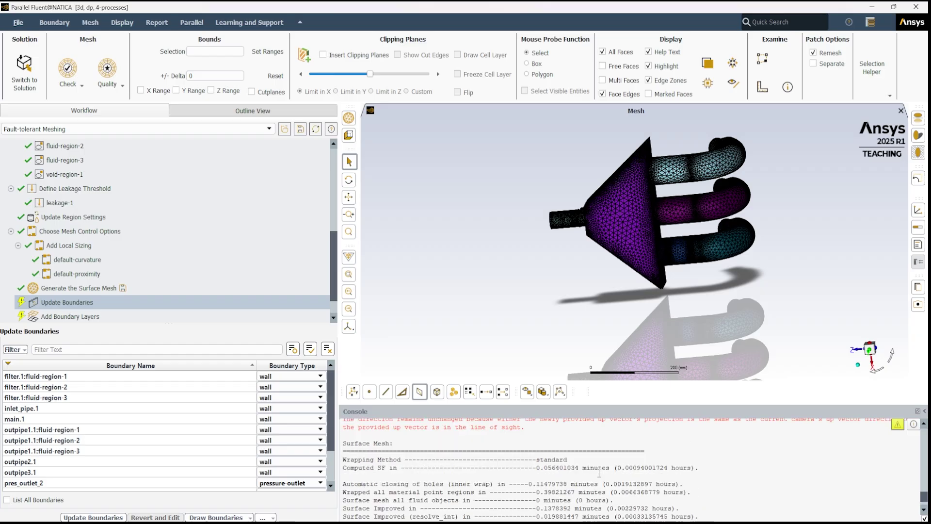
pyautogui.scroll(-2, 600, 473)
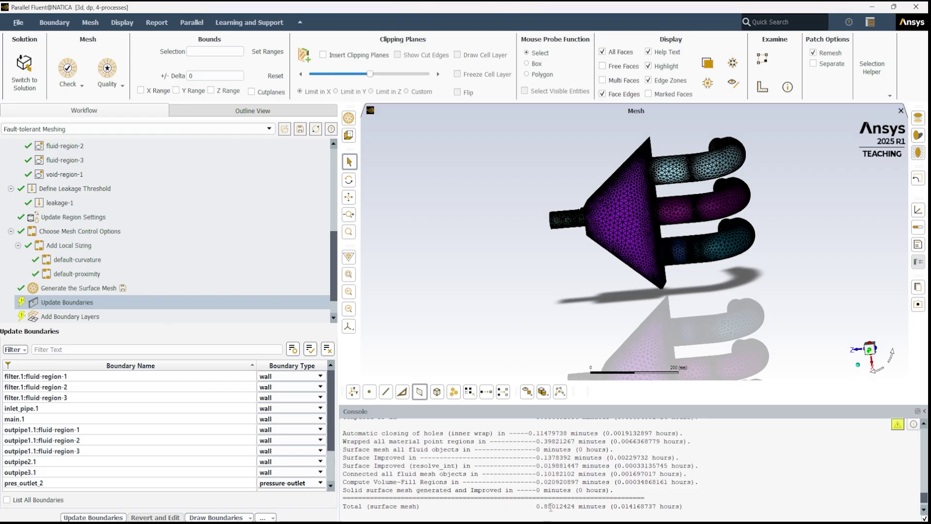
pyautogui.scroll(-2, 551, 508)
pyautogui.scroll(2, 552, 509)
pyautogui.scroll(-2, 436, 495)
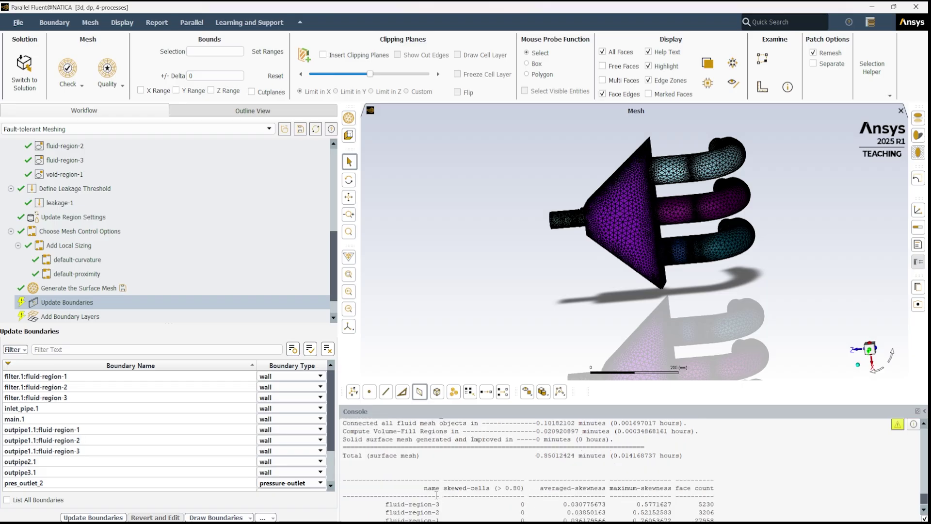
pyautogui.scroll(-2, 437, 494)
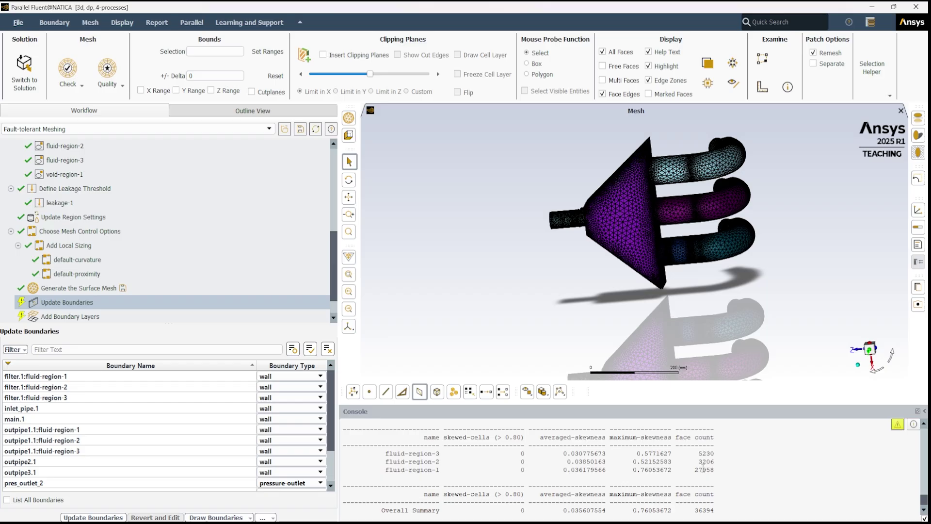
pyautogui.scroll(-1, 703, 469)
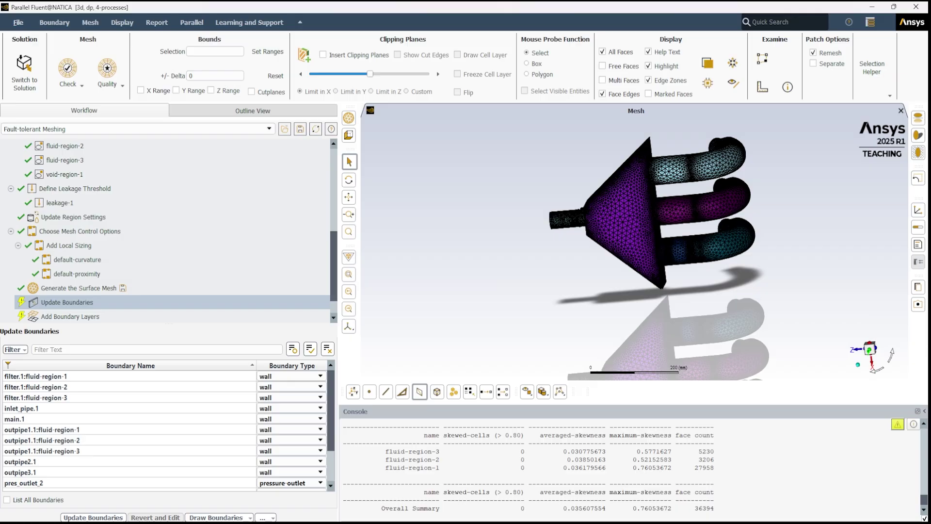
# Inspect the surface mesh of the inlet pipe, its collar and the junction with the main body.
pyautogui.scroll(5, 587, 237)
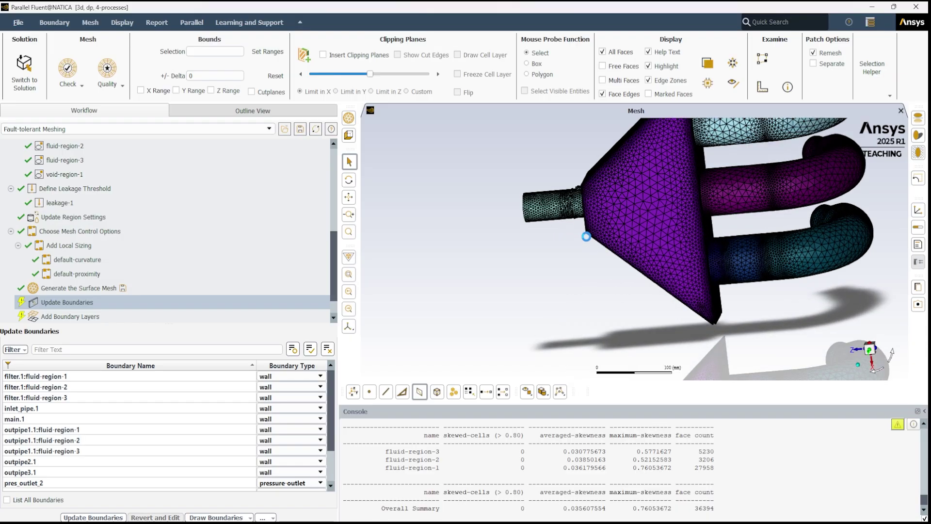
pyautogui.scroll(5, 587, 237)
pyautogui.moveTo(556, 194); pyautogui.dragTo(606, 266)
pyautogui.scroll(5, 608, 270)
pyautogui.scroll(2, 608, 269)
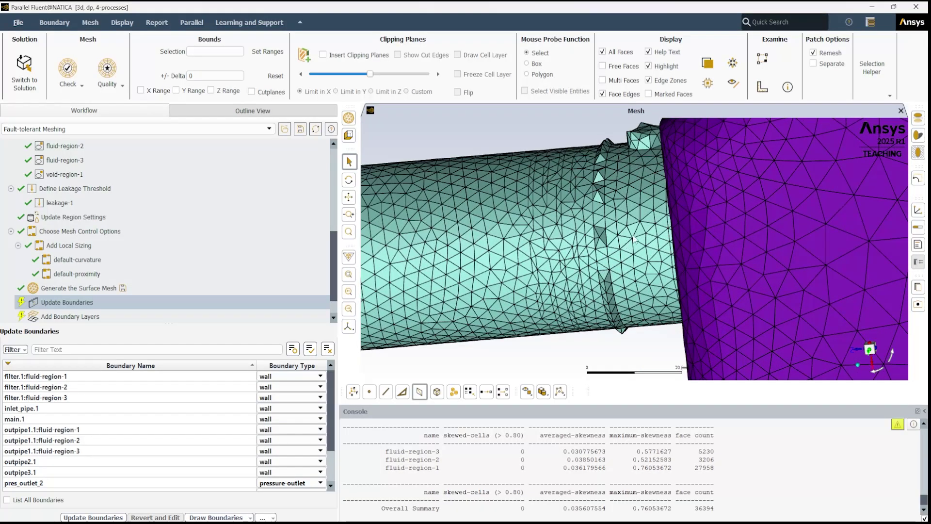
pyautogui.moveTo(567, 236); pyautogui.dragTo(762, 238)
pyautogui.moveTo(762, 235); pyautogui.dragTo(765, 240, button='middle')
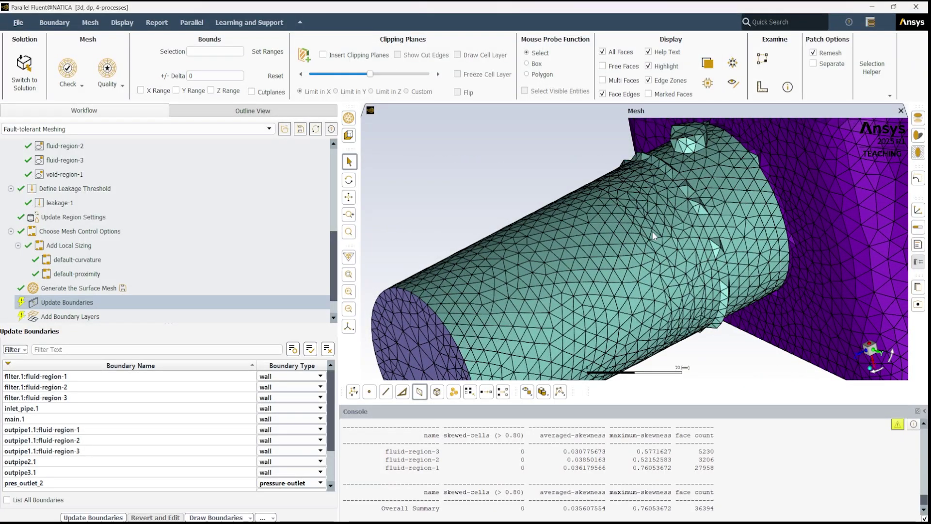
pyautogui.scroll(1, 655, 237)
pyautogui.scroll(-2, 656, 237)
pyautogui.scroll(-2, 656, 237)
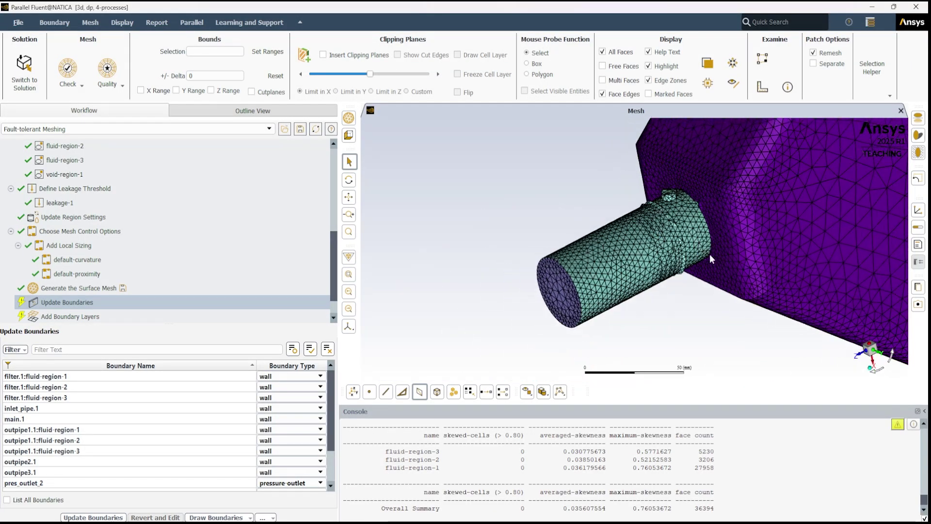
# Insert a clipping plane limited in X and shift it in the positive direction to expose the inside of the main body.
pyautogui.click(323, 55)
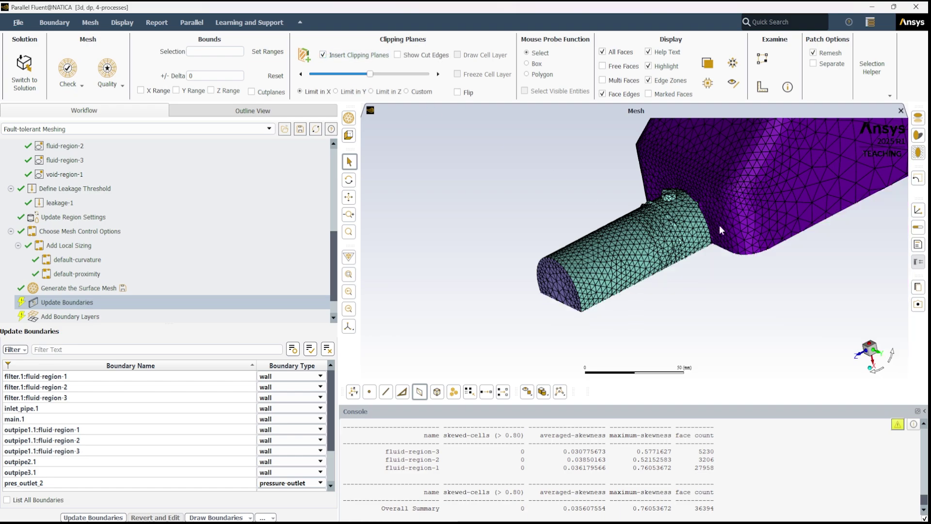
pyautogui.moveTo(785, 257)
pyautogui.mouseDown()
pyautogui.moveTo(738, 149)
pyautogui.moveTo(782, 213)
pyautogui.moveTo(725, 195)
pyautogui.moveTo(781, 258)
pyautogui.moveTo(783, 248)
pyautogui.mouseUp()
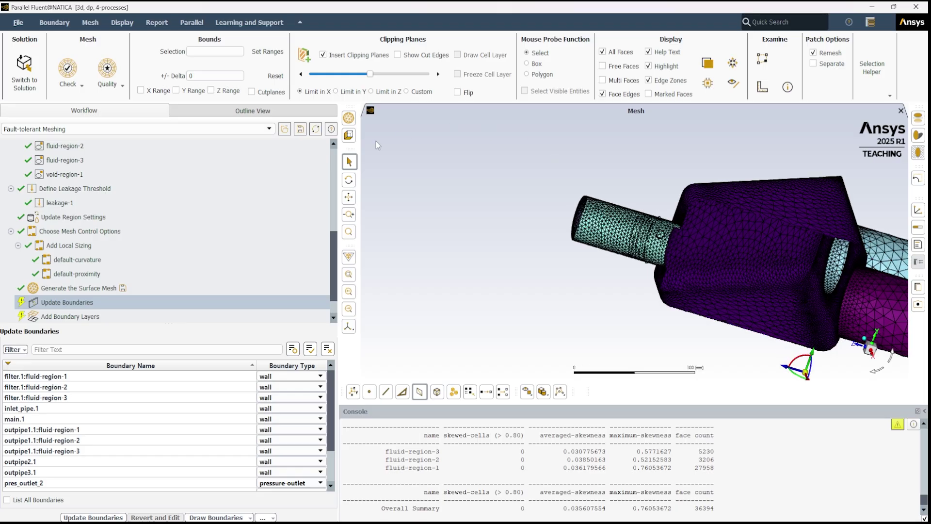
pyautogui.click(439, 74)
pyautogui.click(439, 74)
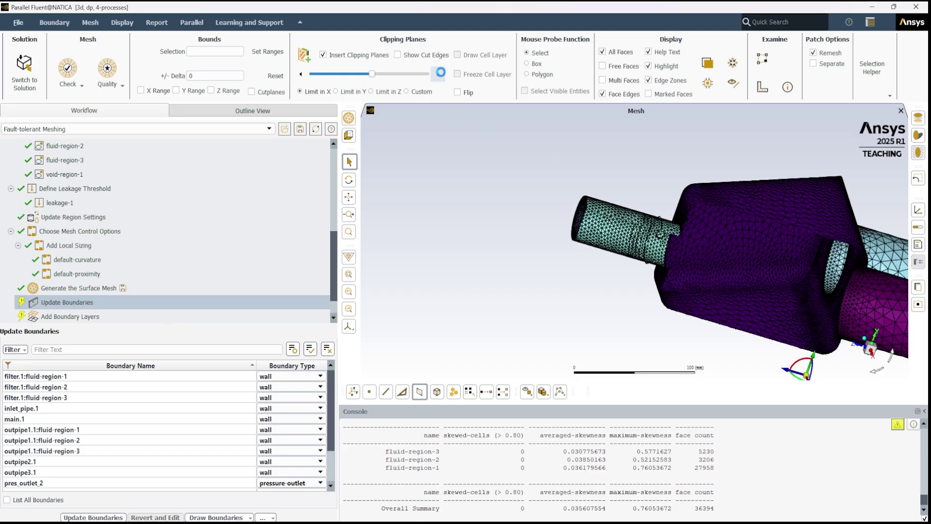
pyautogui.click(439, 74)
pyautogui.click(439, 74)
pyautogui.click(440, 75)
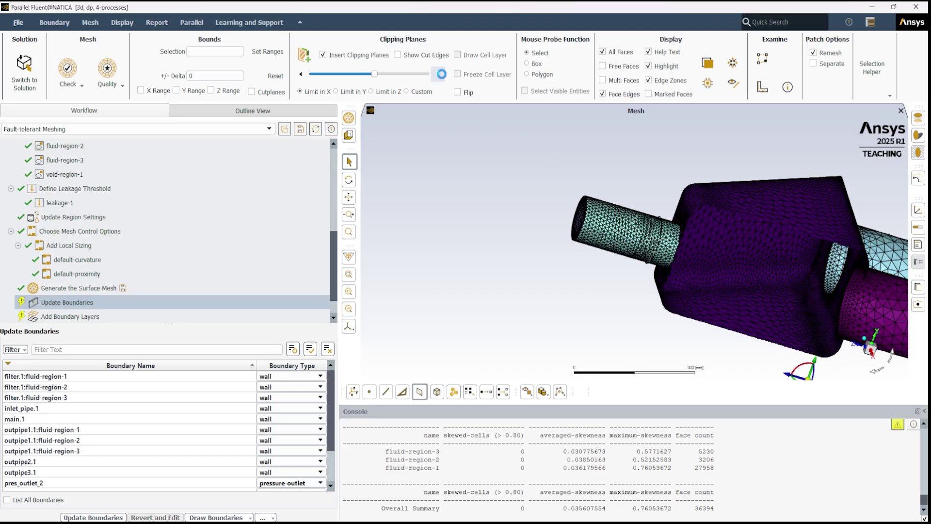
pyautogui.click(440, 74)
pyautogui.click(439, 74)
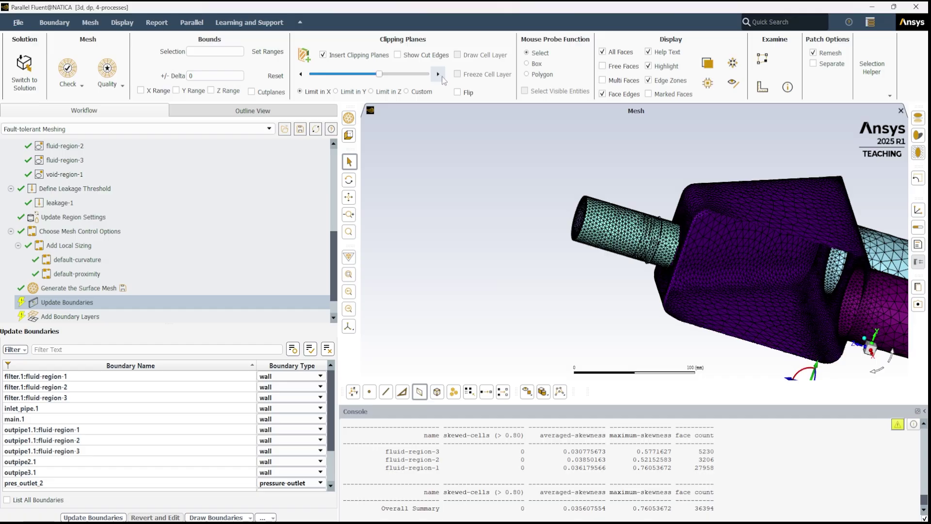
pyautogui.click(439, 74)
pyautogui.click(439, 74)
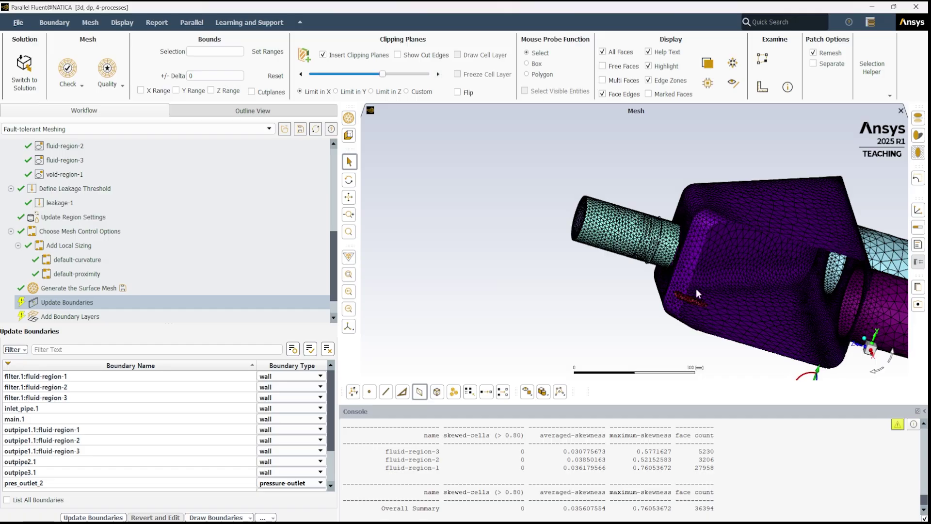
# Shift the X clipping plane slightly further and examine the red elongated surface mesh near the main body's inlet-side corner.
pyautogui.moveTo(697, 288); pyautogui.dragTo(614, 297)
pyautogui.scroll(8, 584, 284)
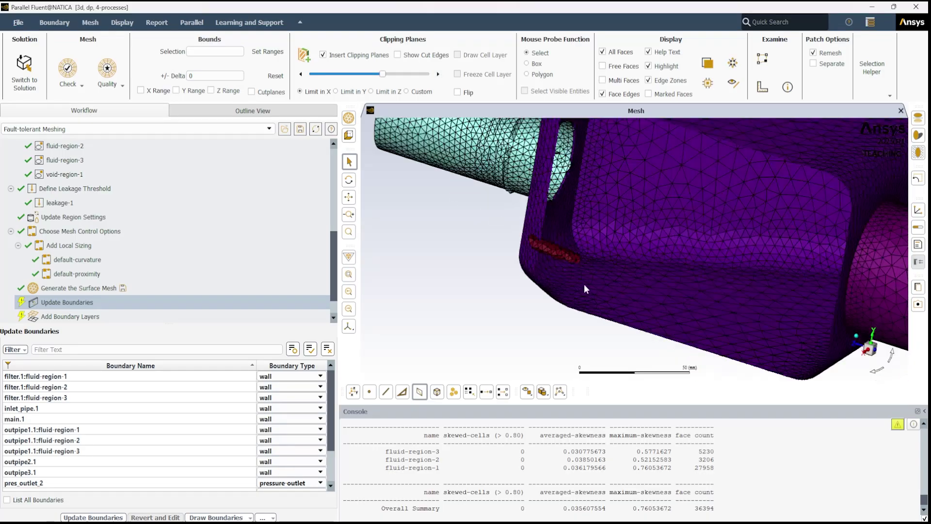
pyautogui.moveTo(537, 223); pyautogui.dragTo(474, 257)
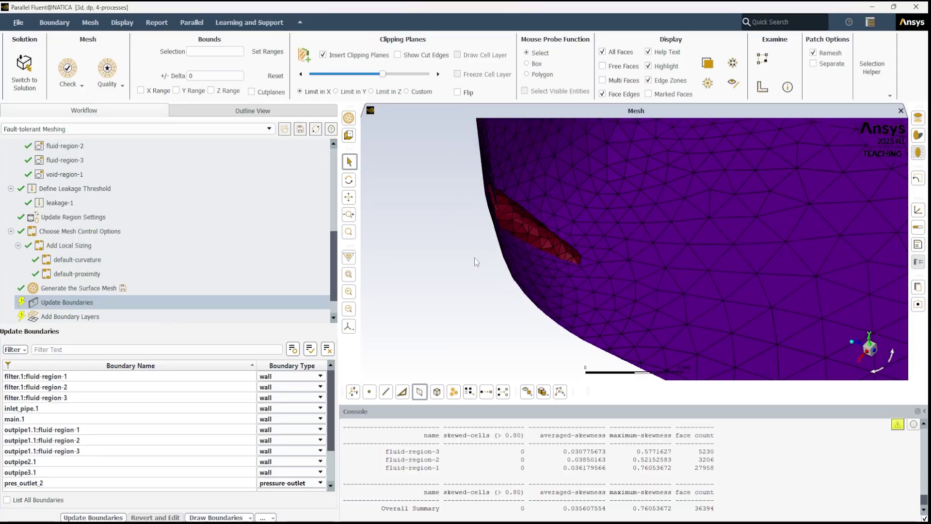
pyautogui.click(438, 74)
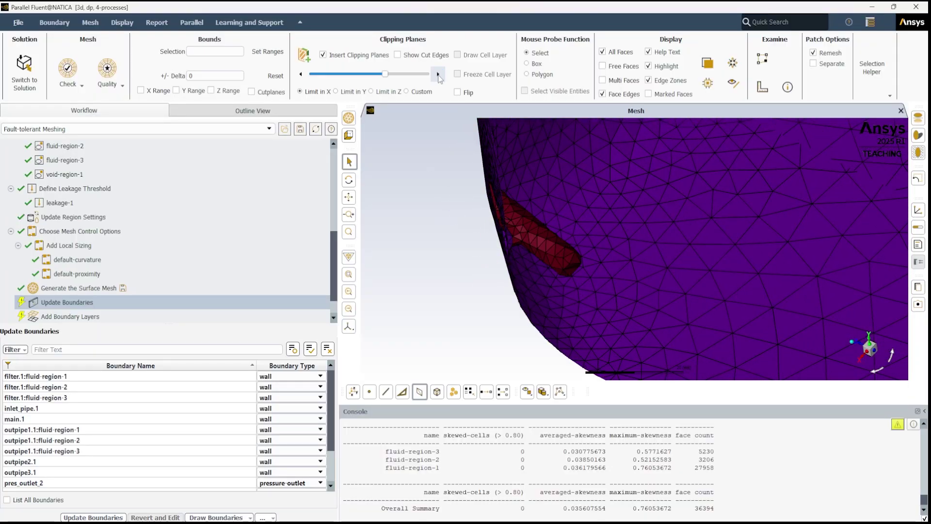
pyautogui.click(438, 74)
pyautogui.moveTo(543, 243)
pyautogui.mouseDown()
pyautogui.moveTo(518, 229)
pyautogui.moveTo(525, 239)
pyautogui.mouseUp()
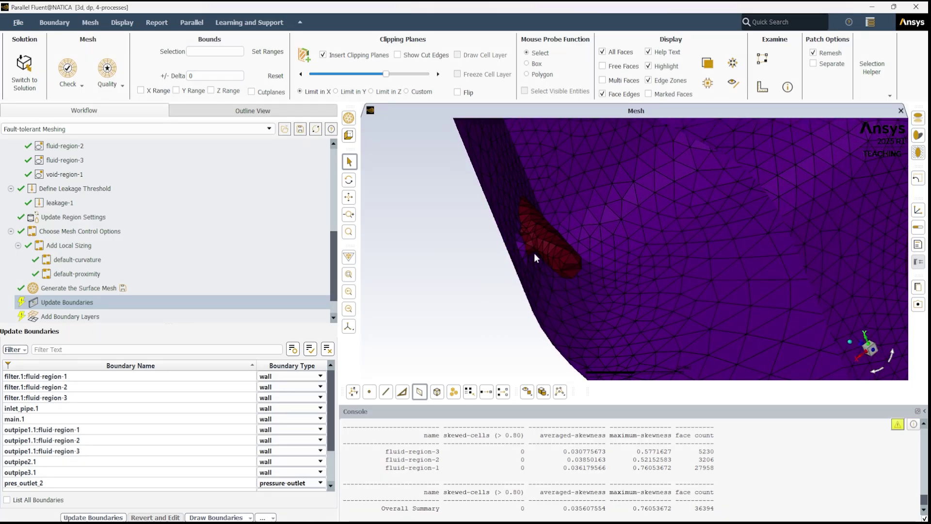
pyautogui.moveTo(535, 257); pyautogui.dragTo(562, 280)
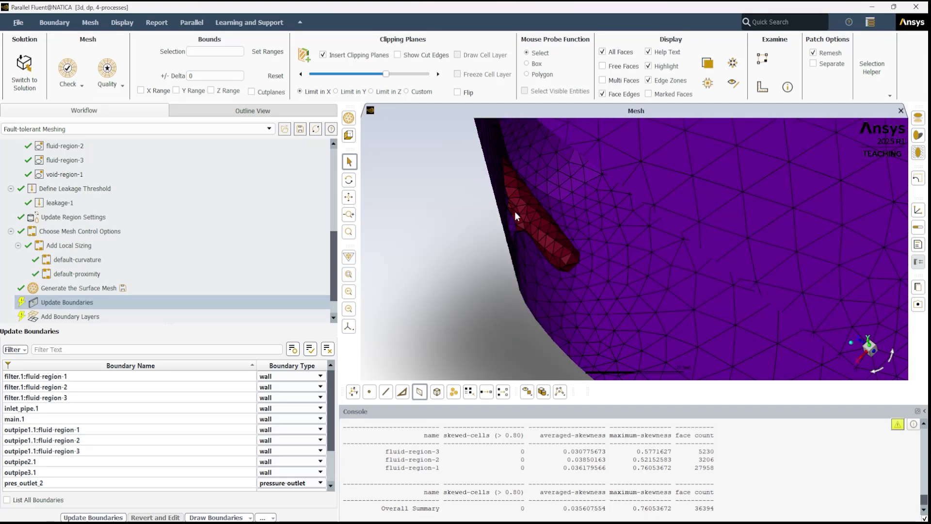
pyautogui.scroll(2, 638, 275)
pyautogui.scroll(-3, 638, 274)
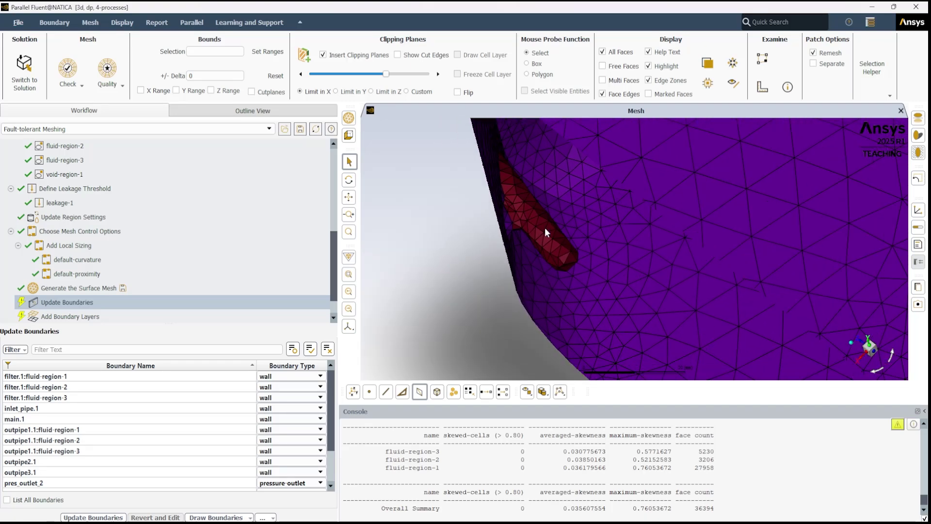
pyautogui.scroll(-3, 740, 291)
pyautogui.scroll(-2, 741, 291)
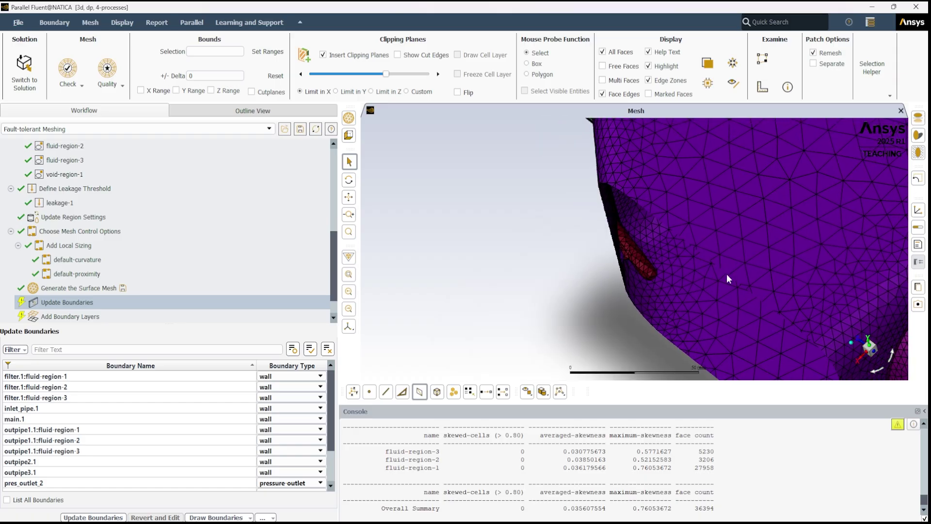
# Shift the X clipping plane further in the positive direction until the cut runs through the front outlet pipe and its collar.
pyautogui.keyDown('ctrl'); pyautogui.moveTo(683, 295); pyautogui.dragTo(583, 250, button='middle'); pyautogui.keyUp('ctrl')
pyautogui.scroll(1, 874, 244)
pyautogui.scroll(2, 873, 248)
pyautogui.scroll(-5, 869, 260)
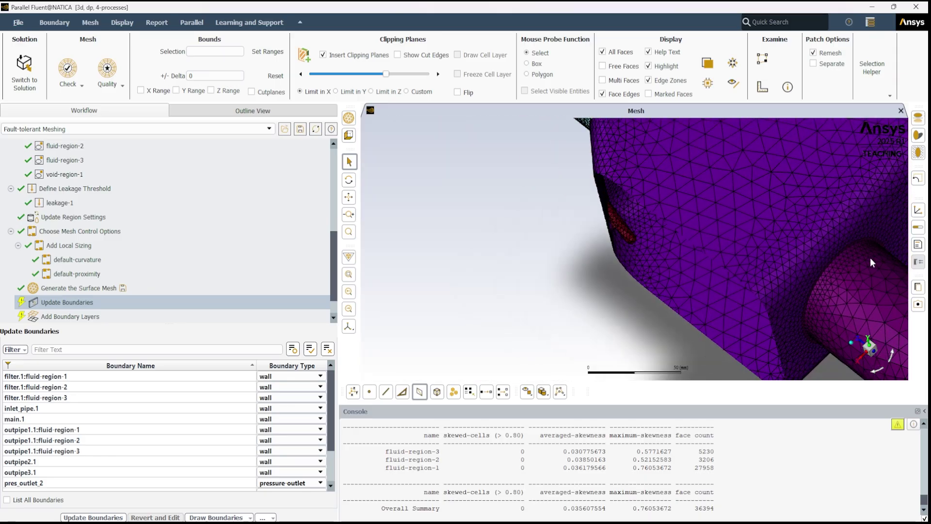
pyautogui.keyDown('ctrl'); pyautogui.moveTo(724, 243); pyautogui.dragTo(622, 183, button='middle'); pyautogui.keyUp('ctrl')
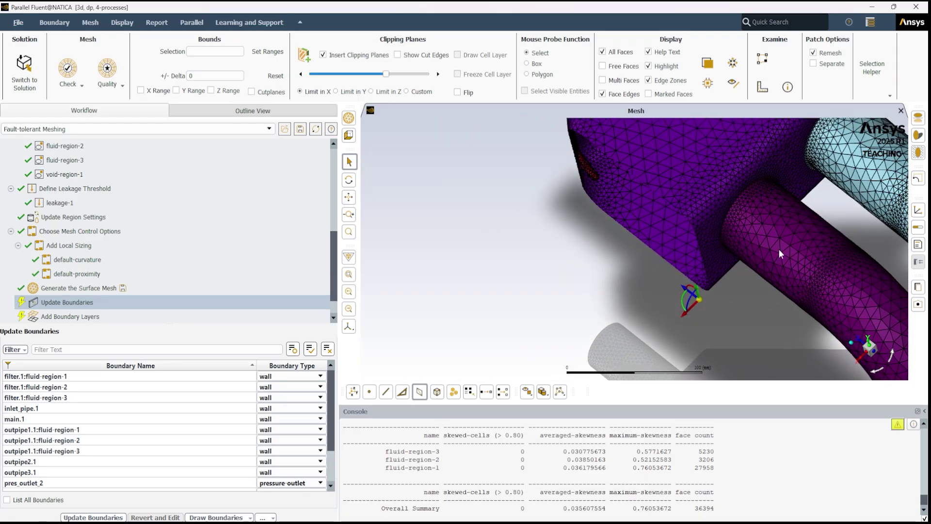
pyautogui.keyDown('ctrl'); pyautogui.moveTo(778, 249); pyautogui.dragTo(862, 190, button='middle'); pyautogui.keyUp('ctrl')
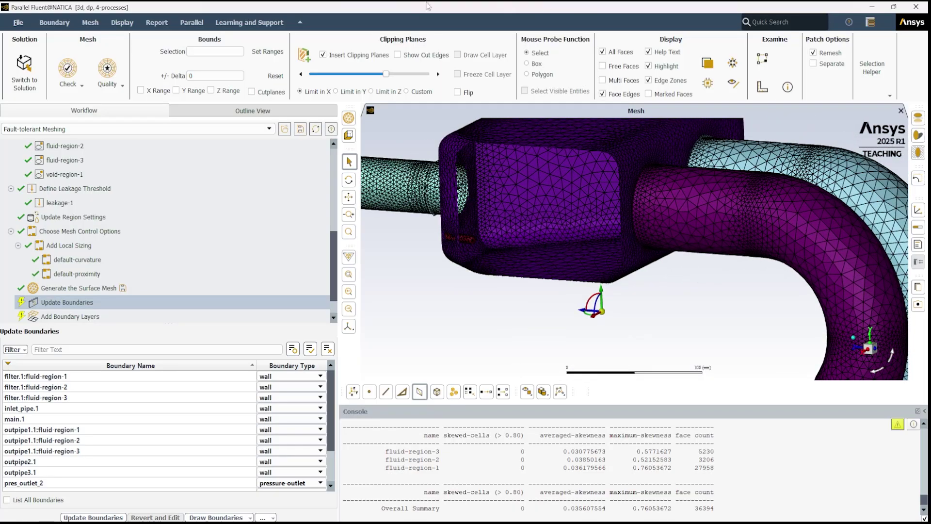
pyautogui.click(439, 76)
pyautogui.click(439, 76)
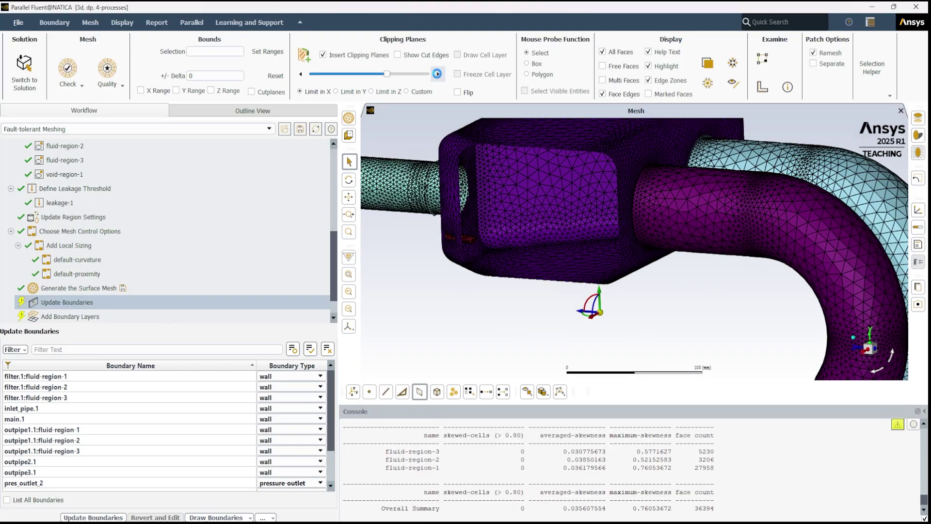
pyautogui.click(438, 75)
pyautogui.click(438, 76)
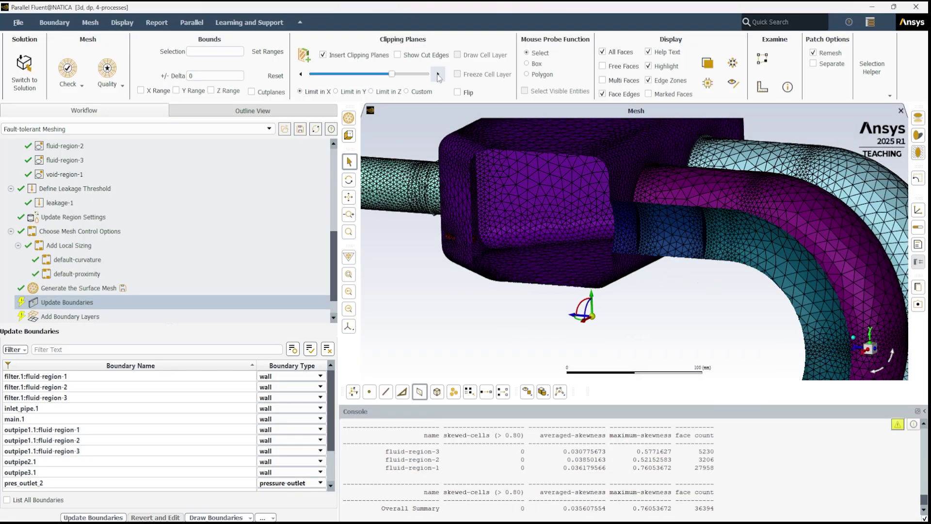
pyautogui.click(439, 76)
pyautogui.click(438, 74)
pyautogui.click(438, 74)
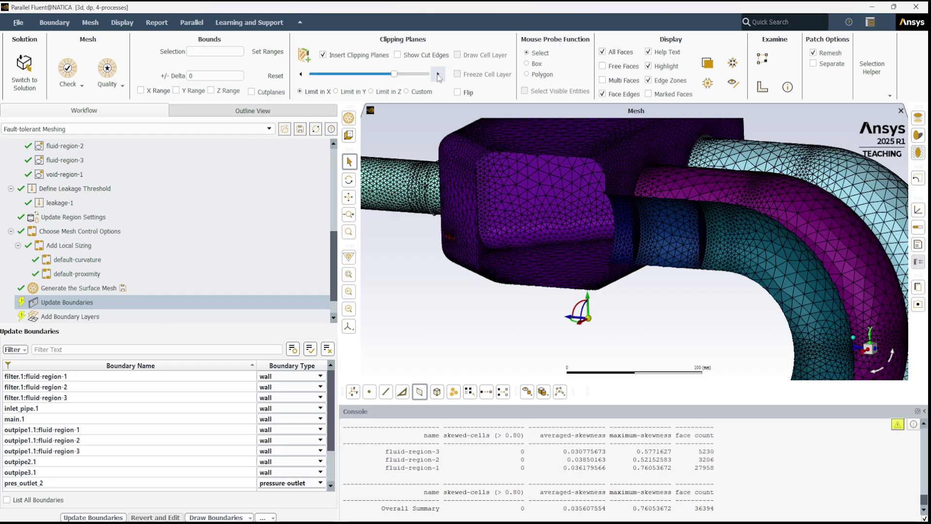
pyautogui.click(439, 76)
pyautogui.click(438, 76)
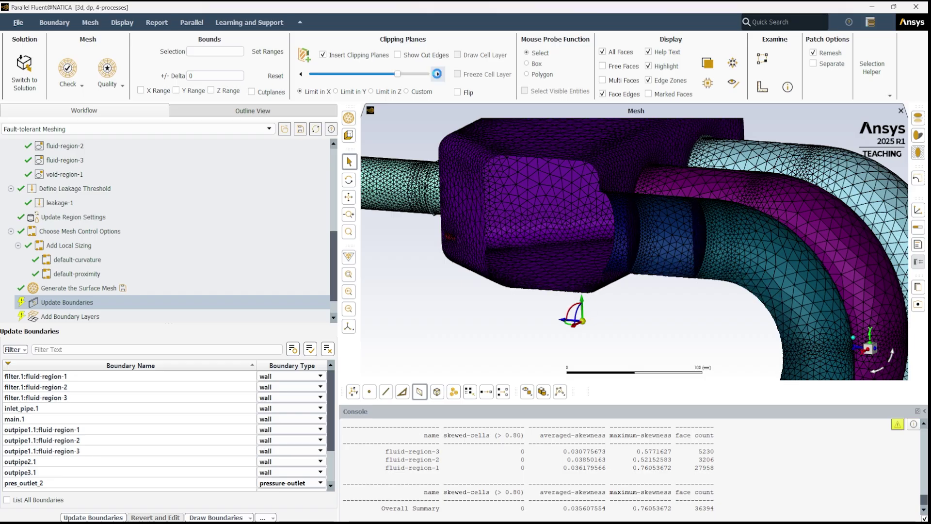
pyautogui.click(439, 76)
pyautogui.click(438, 76)
pyautogui.click(439, 75)
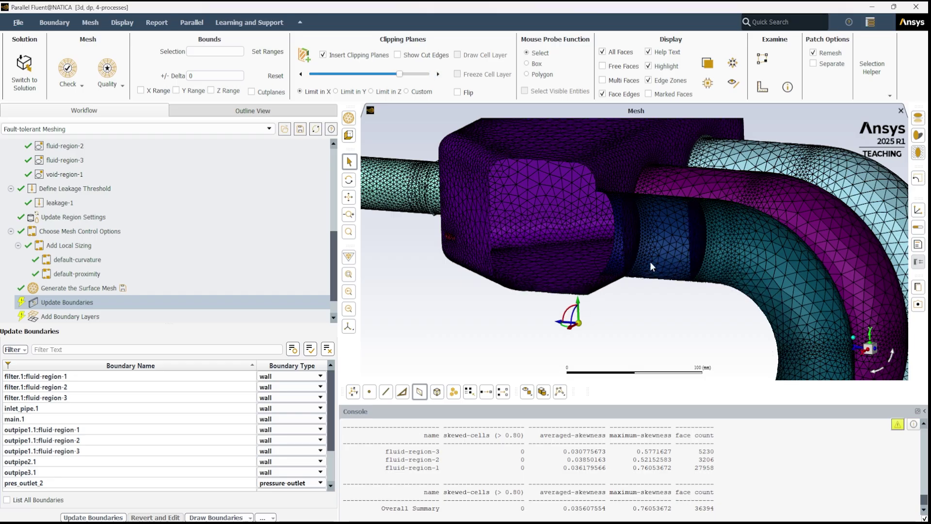
# Examine the surface mesh at the outlet pipe collar and the red elongated patch protruding inside the main body.
pyautogui.moveTo(650, 261); pyautogui.dragTo(732, 269)
pyautogui.scroll(6, 679, 257)
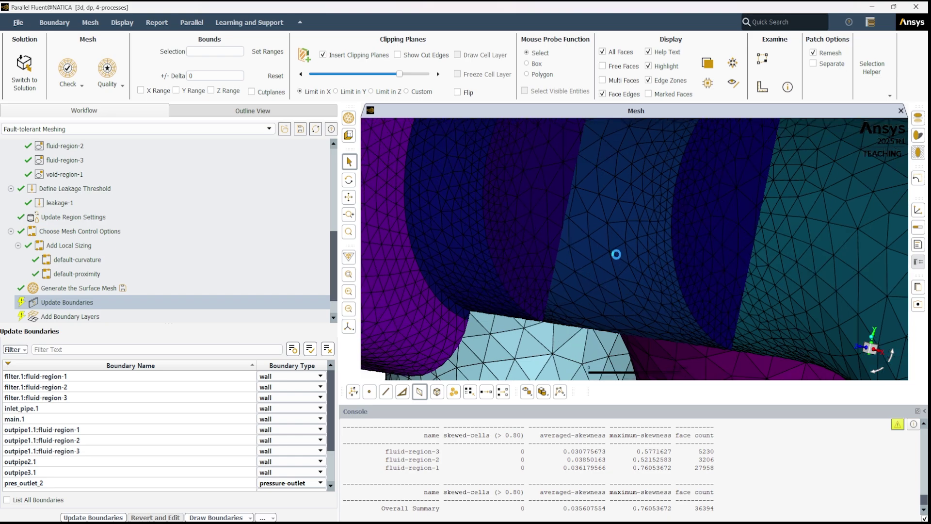
pyautogui.scroll(-5, 615, 254)
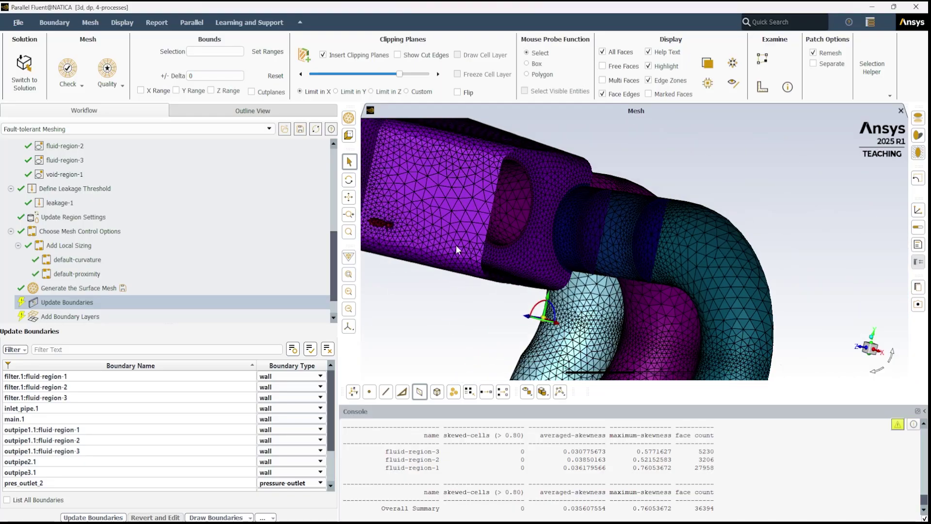
pyautogui.scroll(2, 379, 231)
pyautogui.scroll(5, 447, 239)
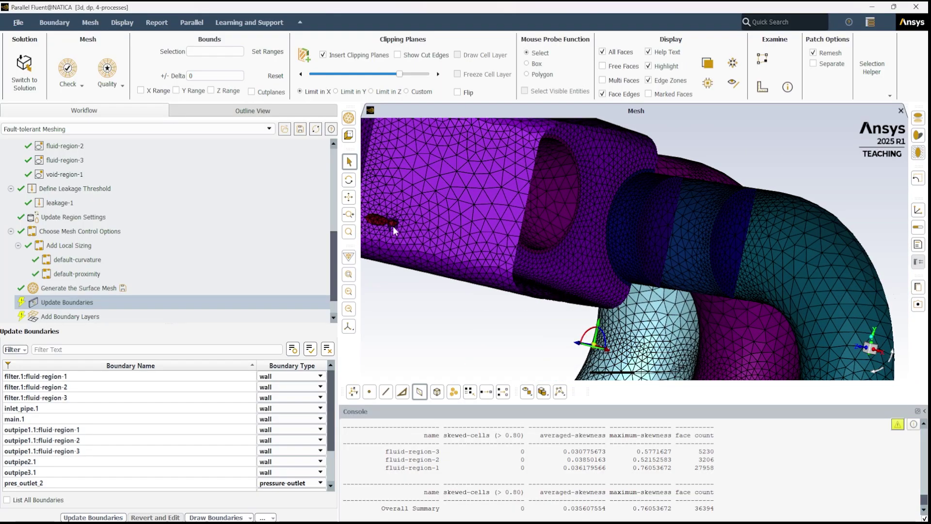
pyautogui.scroll(4, 446, 239)
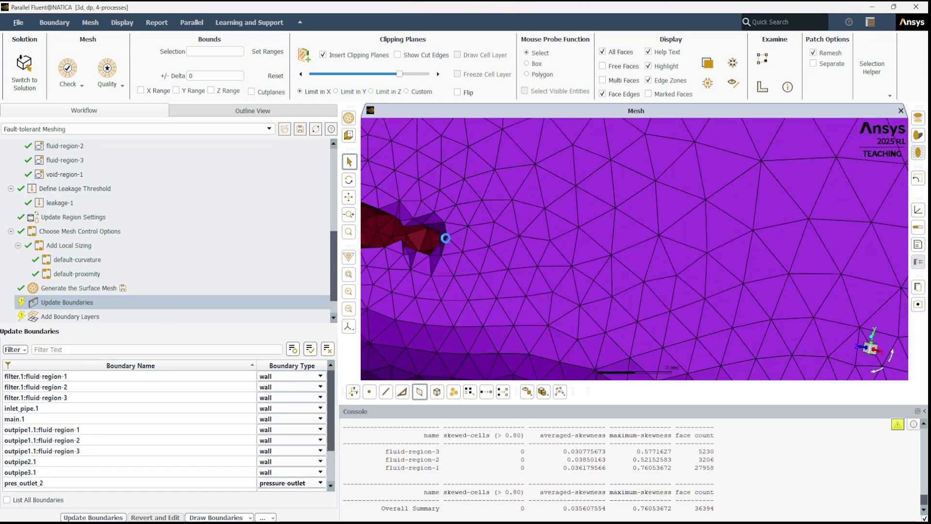
pyautogui.keyDown('ctrl'); pyautogui.moveTo(506, 240); pyautogui.dragTo(731, 258, button='middle'); pyautogui.keyUp('ctrl')
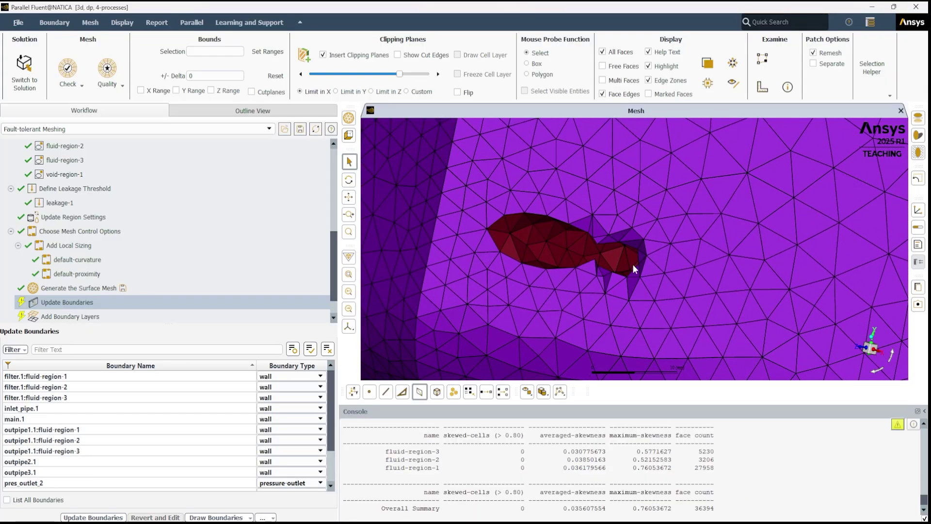
pyautogui.scroll(1, 543, 217)
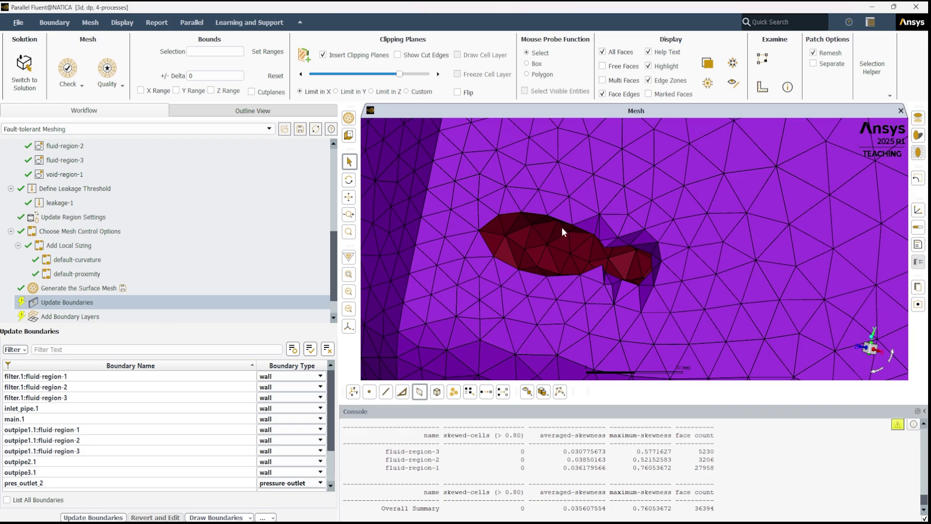
pyautogui.scroll(1, 525, 228)
pyautogui.scroll(-3, 524, 224)
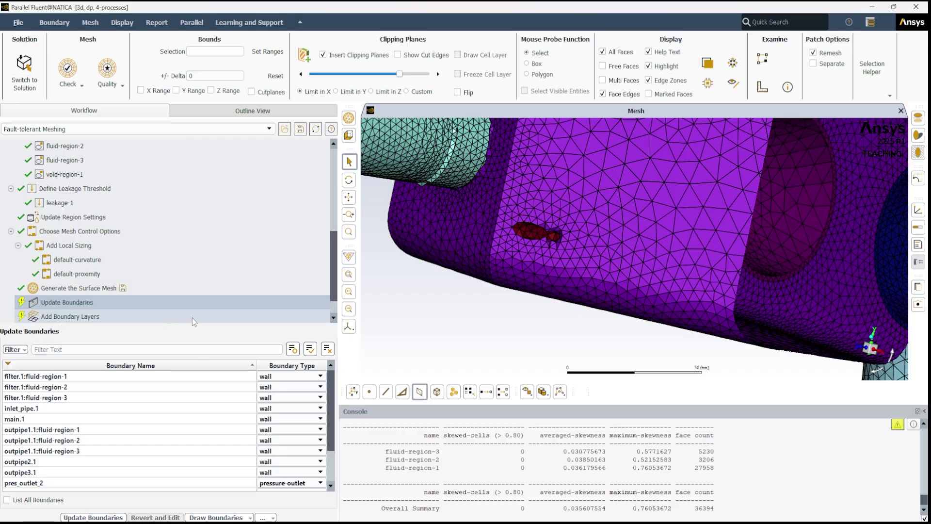
# Revert the default-curvature local sizing for editing and update it with a minimum size of 1 mm.
pyautogui.click(68, 259)
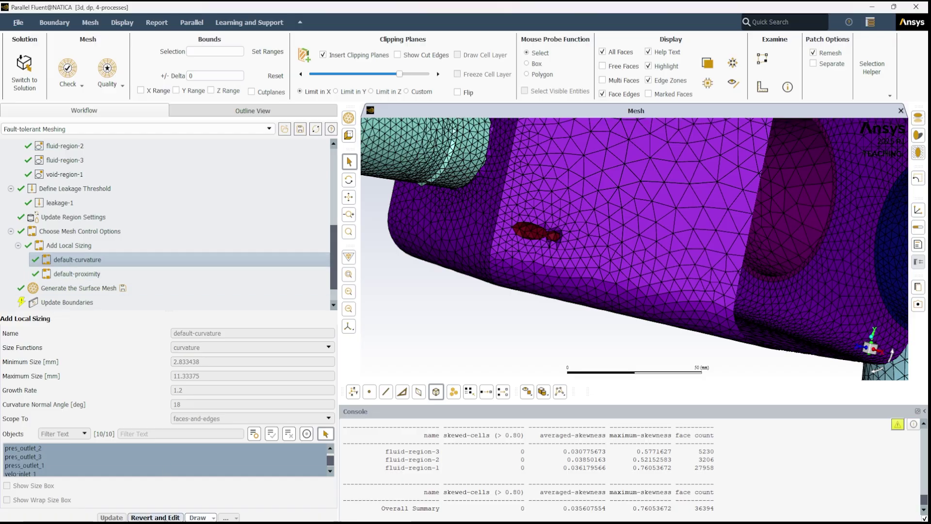
pyautogui.click(154, 518)
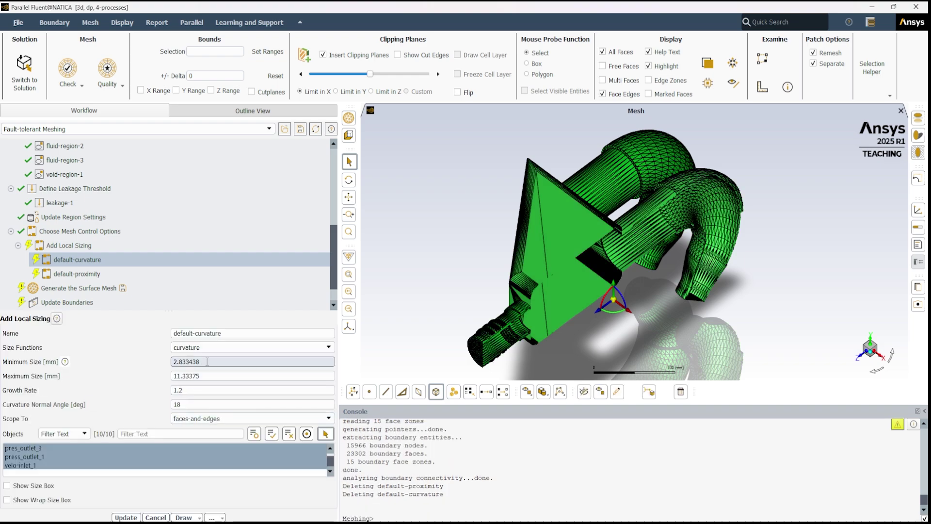
pyautogui.moveTo(207, 361); pyautogui.dragTo(171, 359)
pyautogui.write('1')
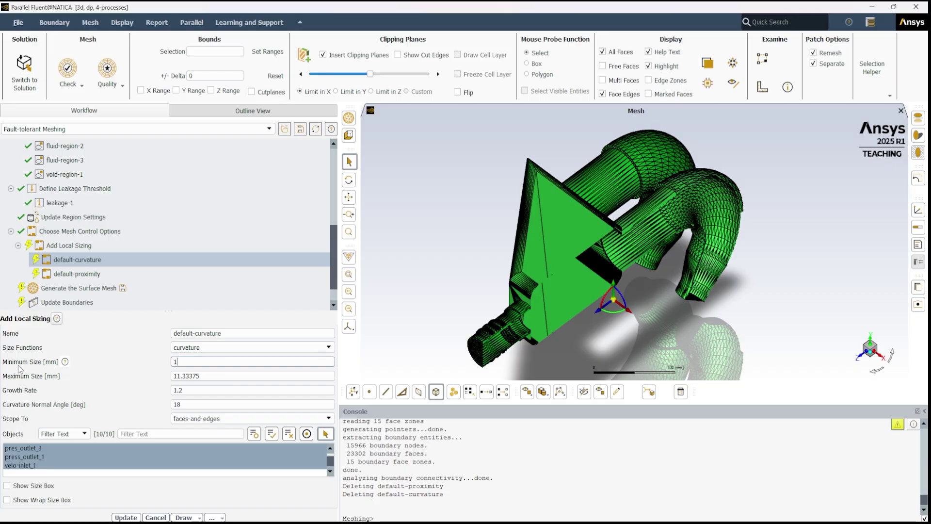
pyautogui.click(125, 517)
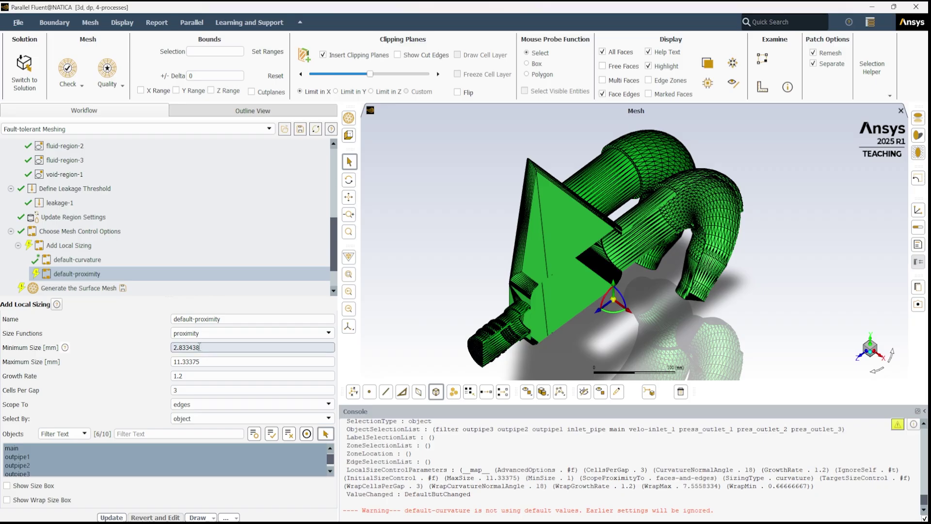
# Give default-proximity a minimum size of 0.5 mm and maximum of 10 mm, scoped to faces-and-edges with Ignore Self disabled.
pyautogui.moveTo(199, 347); pyautogui.dragTo(170, 349)
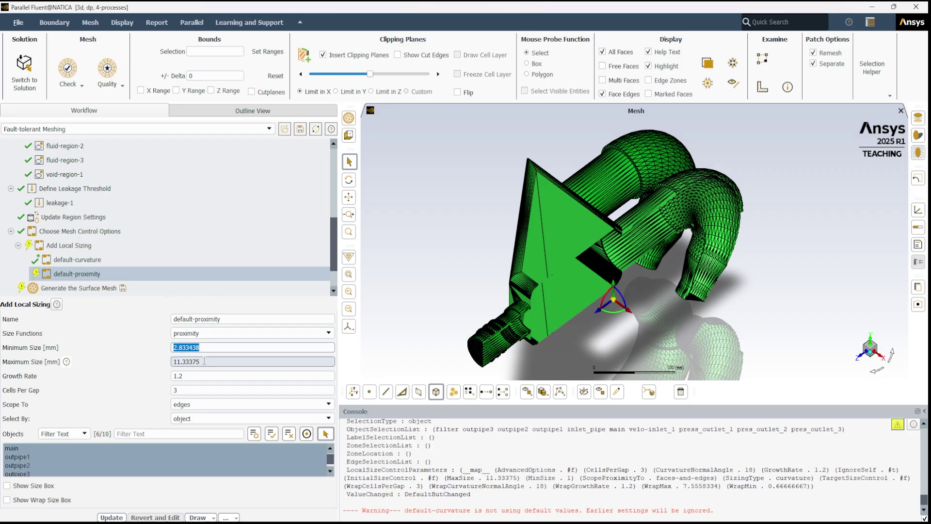
pyautogui.write('0.5')
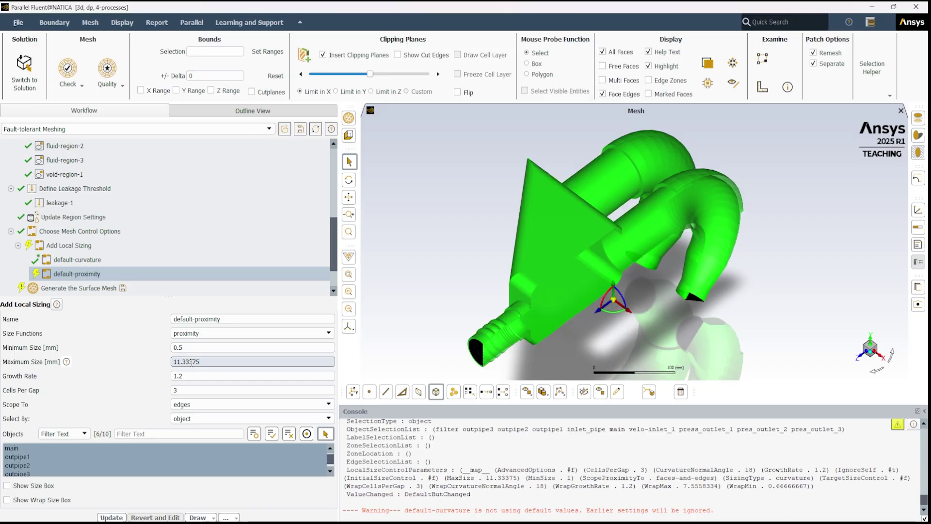
pyautogui.moveTo(204, 362); pyautogui.dragTo(173, 367)
pyautogui.write('10')
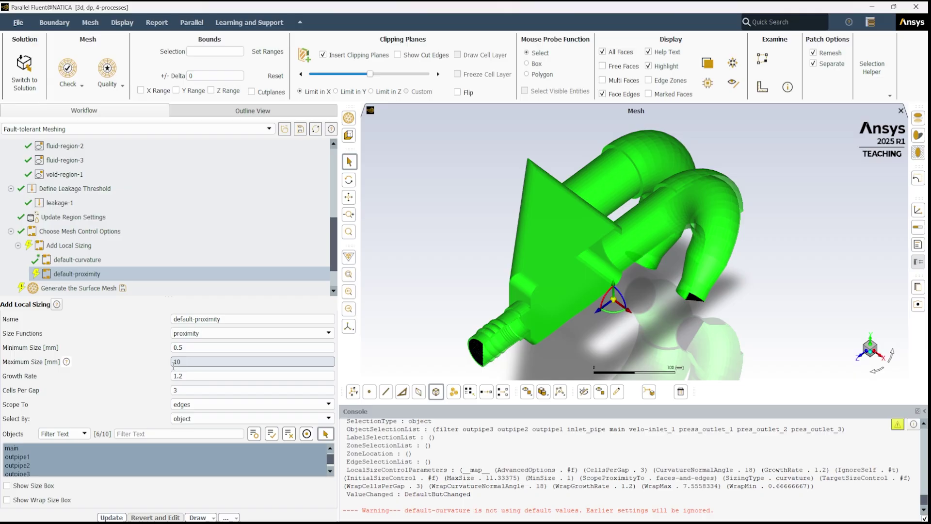
pyautogui.click(197, 406)
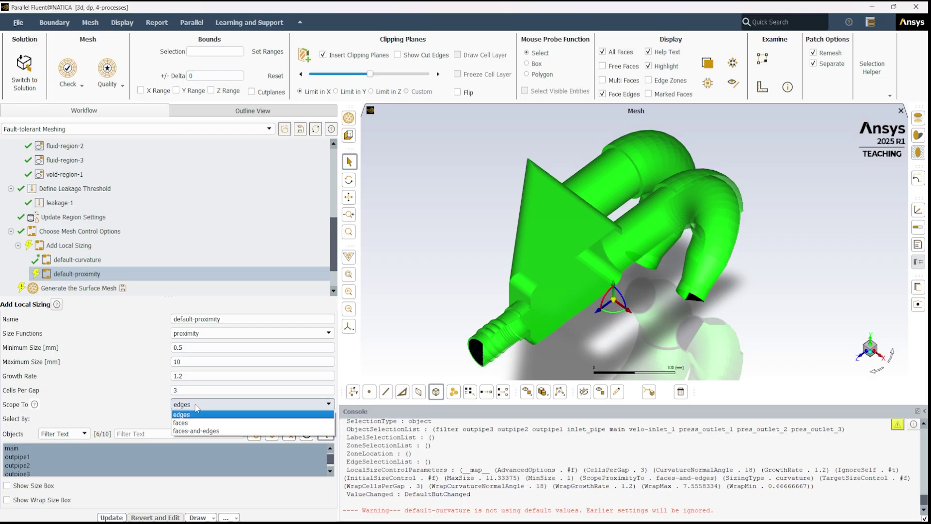
pyautogui.click(198, 431)
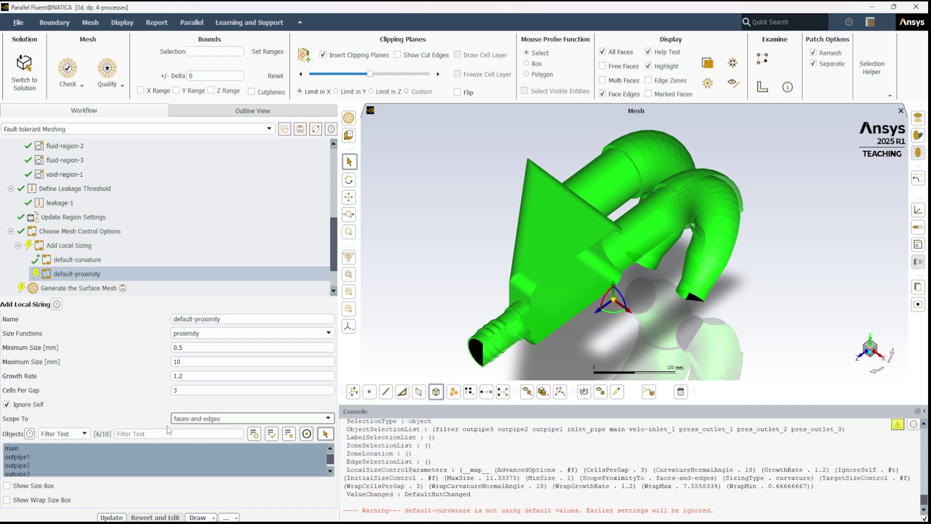
pyautogui.click(7, 405)
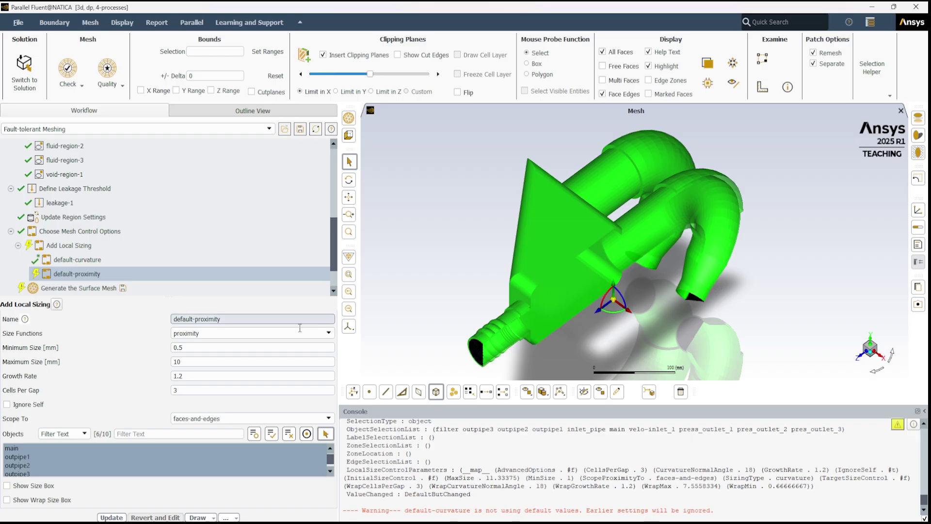
# Clear the default-proximity object selection and select only inlet_pipe.
pyautogui.click(288, 434)
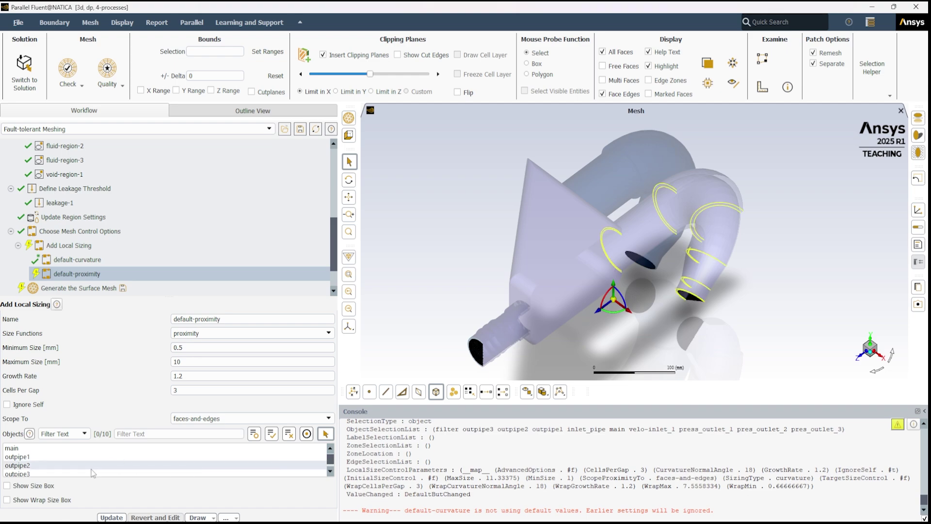
pyautogui.click(332, 471)
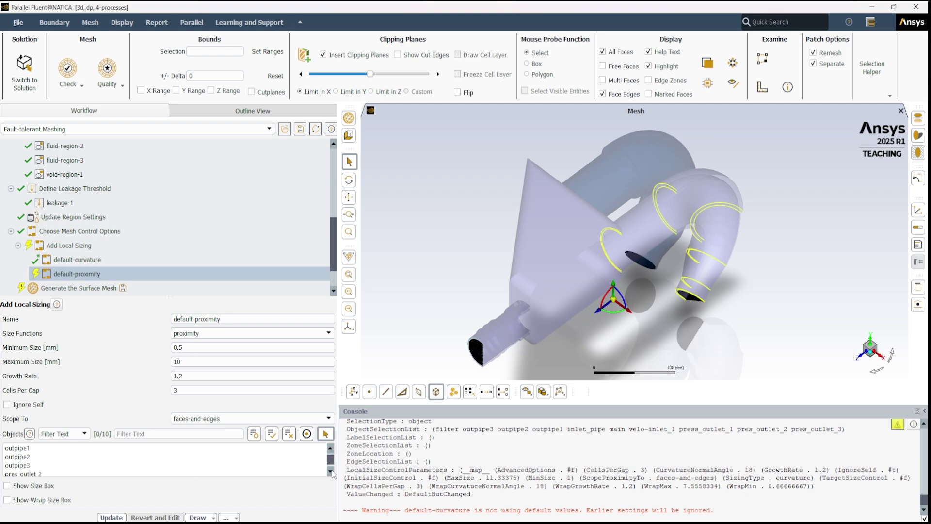
pyautogui.click(331, 471)
pyautogui.click(332, 472)
pyautogui.click(332, 472)
pyautogui.click(332, 472)
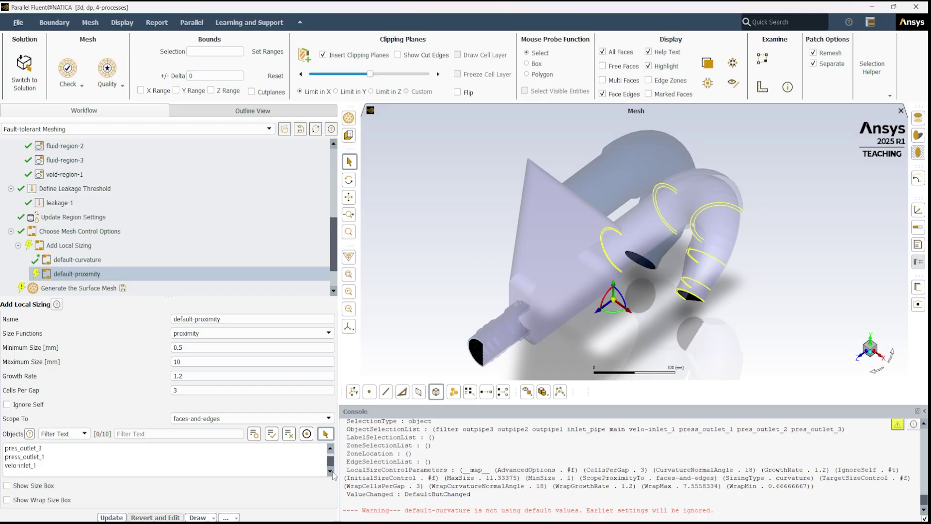
pyautogui.scroll(2, 291, 458)
pyautogui.click(218, 448)
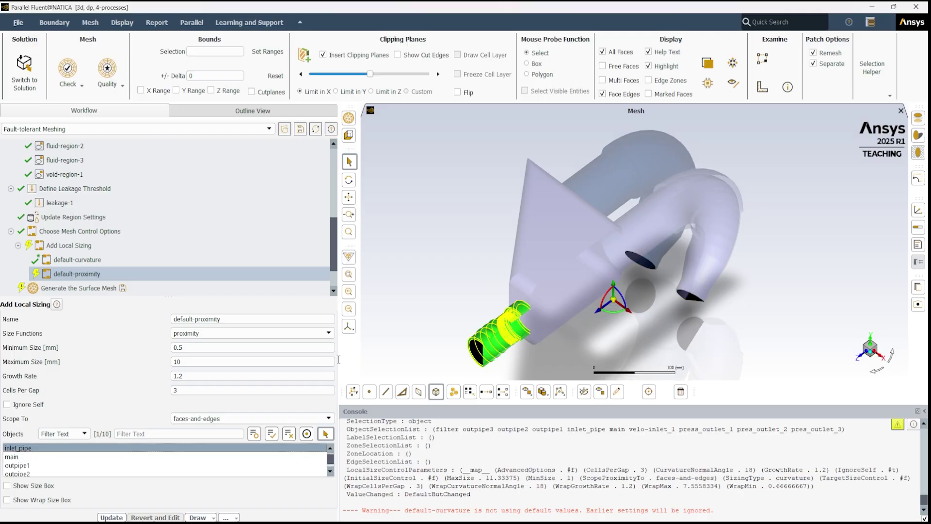
# Check the highlighted inlet pipe, update the default-proximity sizing and regenerate the surface mesh.
pyautogui.moveTo(581, 329); pyautogui.dragTo(506, 333)
pyautogui.scroll(4, 491, 327)
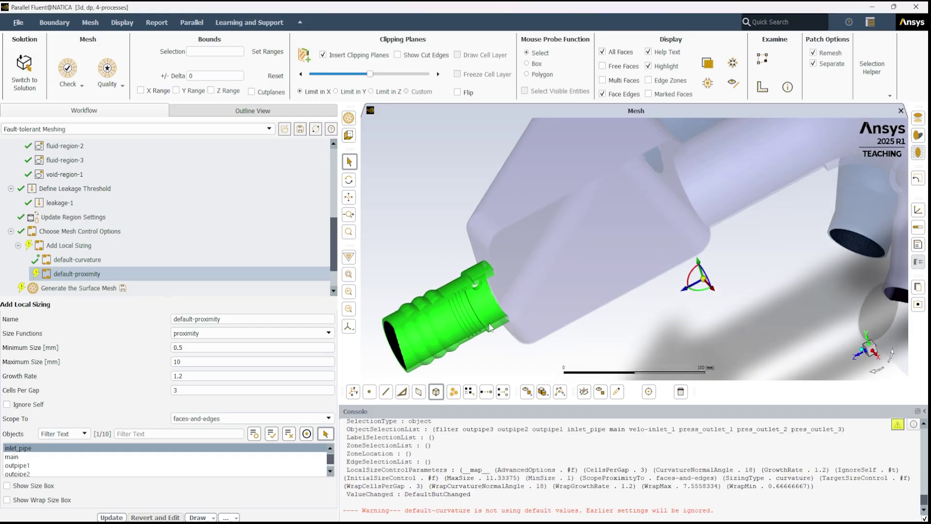
pyautogui.scroll(5, 490, 328)
pyautogui.scroll(-3, 493, 327)
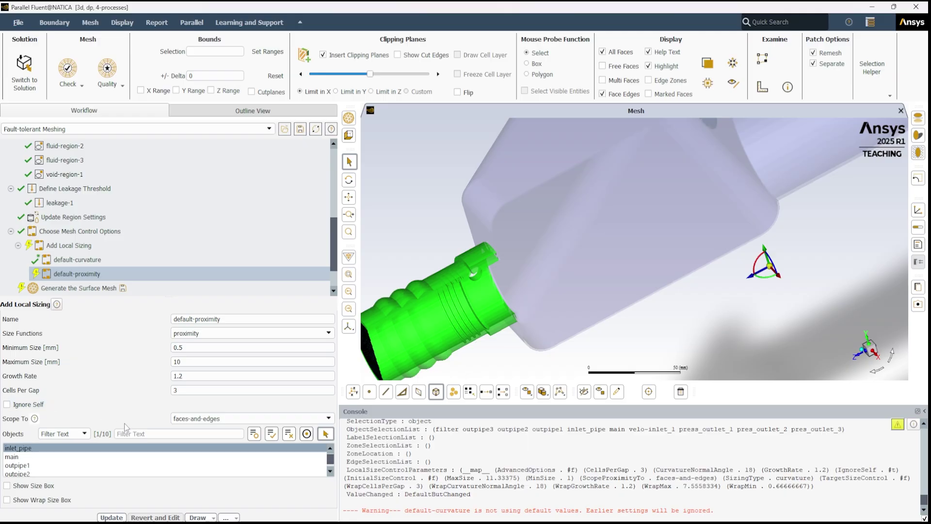
pyautogui.click(143, 448)
pyautogui.click(112, 517)
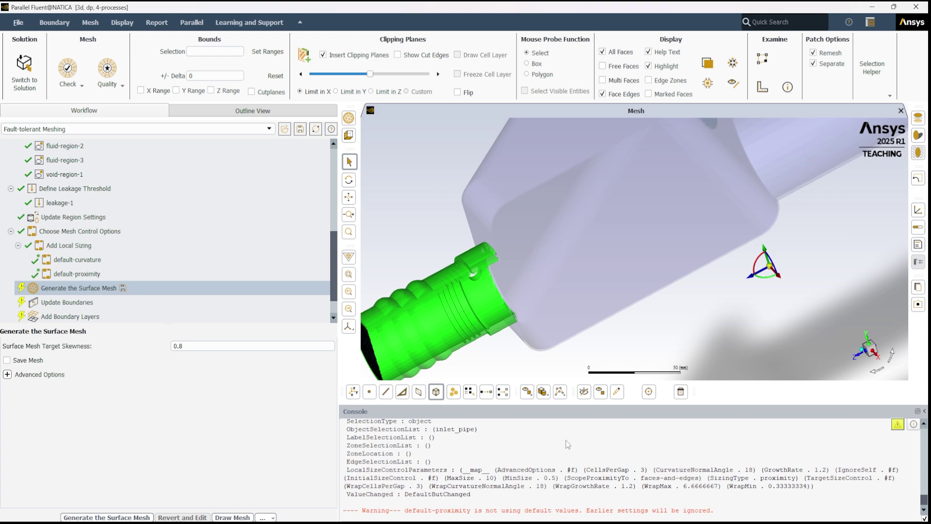
pyautogui.click(107, 517)
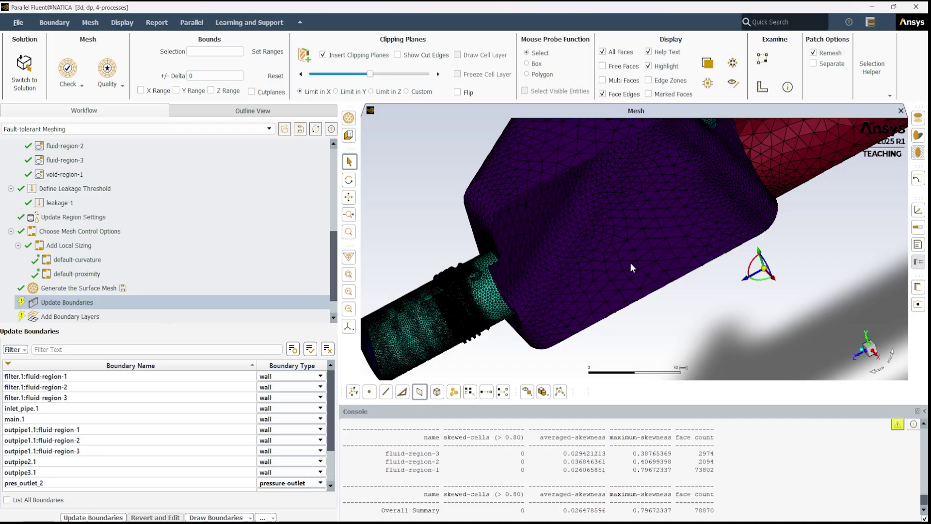
# Turn off the clipping plane to show the complete regenerated surface mesh of the manifold.
pyautogui.scroll(-3, 615, 257)
pyautogui.moveTo(613, 275); pyautogui.dragTo(592, 280)
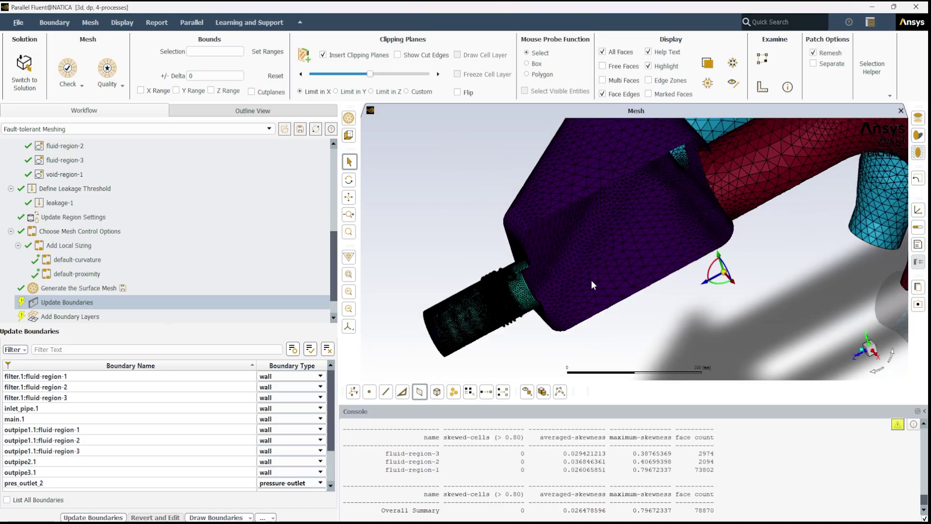
pyautogui.click(326, 55)
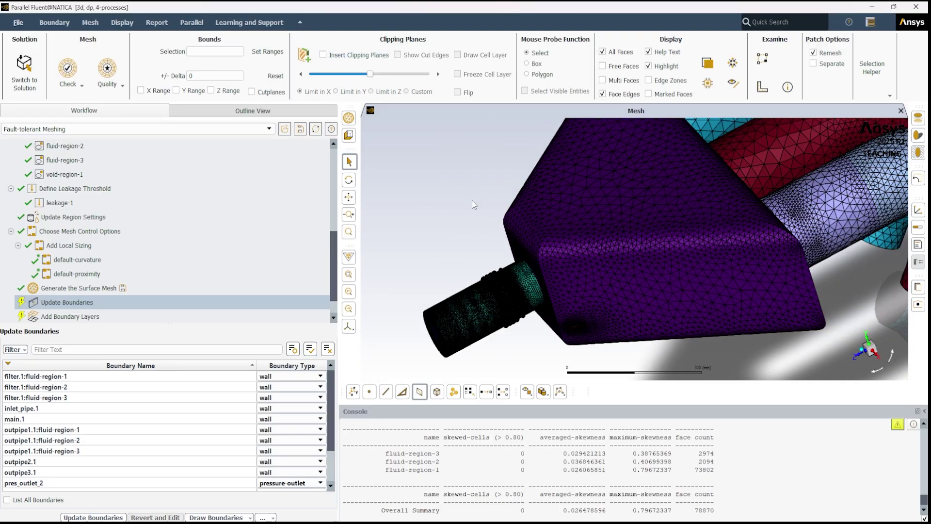
# Examine the regenerated surface mesh on the ribbed inlet pipe and around the small opening in the main body wall.
pyautogui.scroll(-4, 516, 267)
pyautogui.scroll(7, 517, 264)
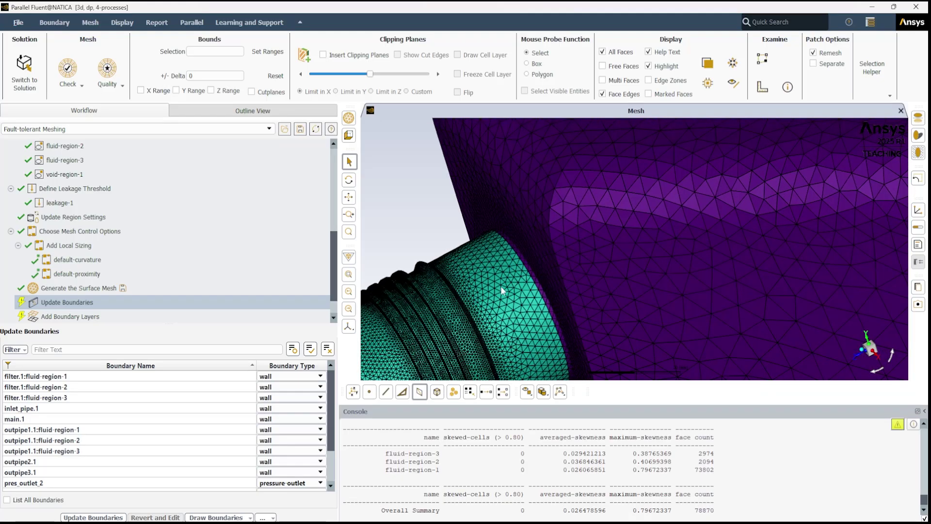
pyautogui.moveTo(501, 286); pyautogui.dragTo(555, 251)
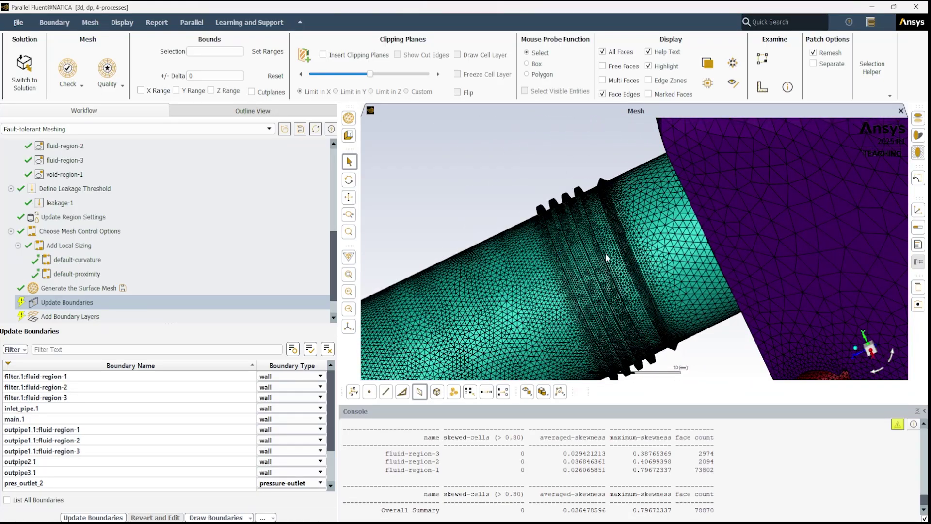
pyautogui.scroll(5, 607, 258)
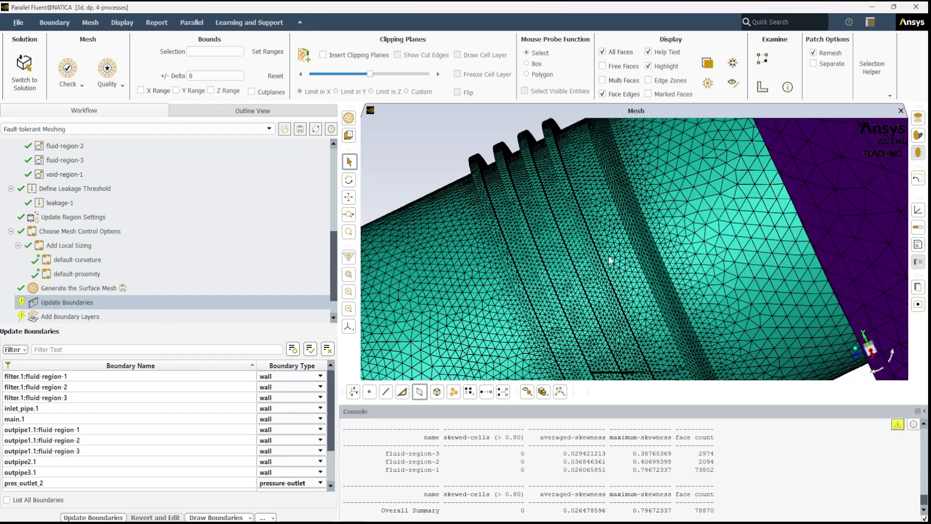
pyautogui.moveTo(615, 288); pyautogui.dragTo(427, 252)
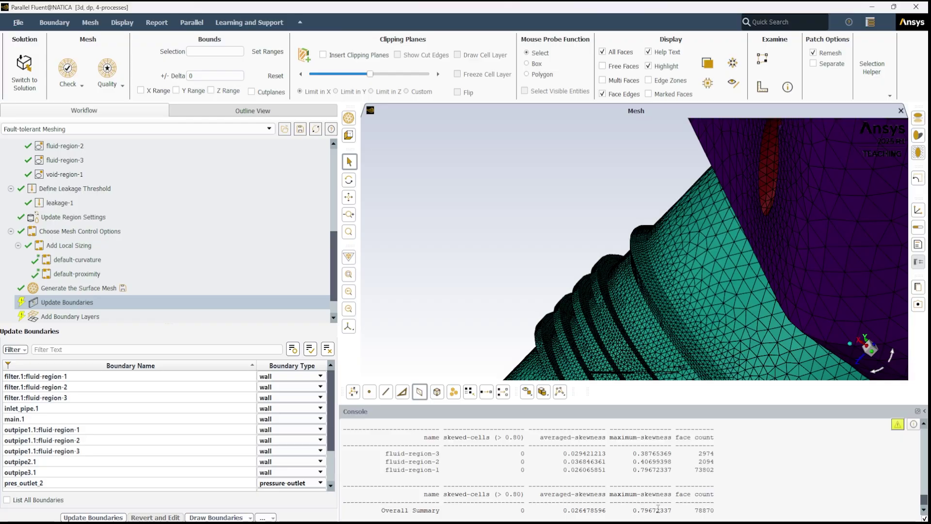
pyautogui.scroll(-5, 827, 260)
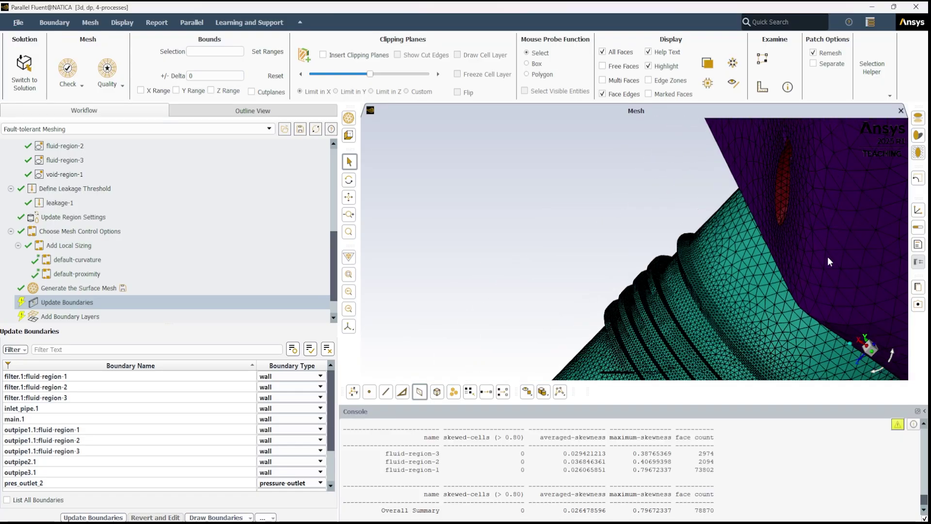
pyautogui.moveTo(859, 273); pyautogui.dragTo(661, 226)
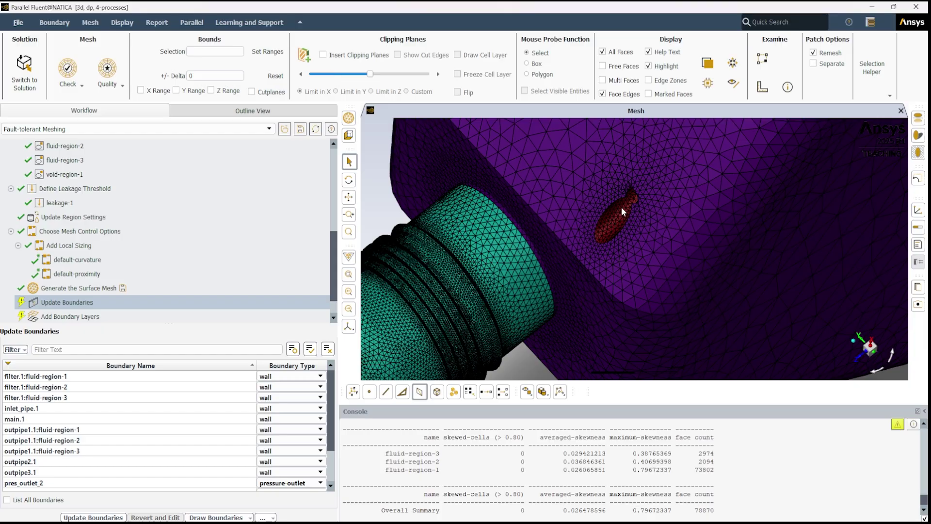
pyautogui.moveTo(650, 236); pyautogui.dragTo(706, 241)
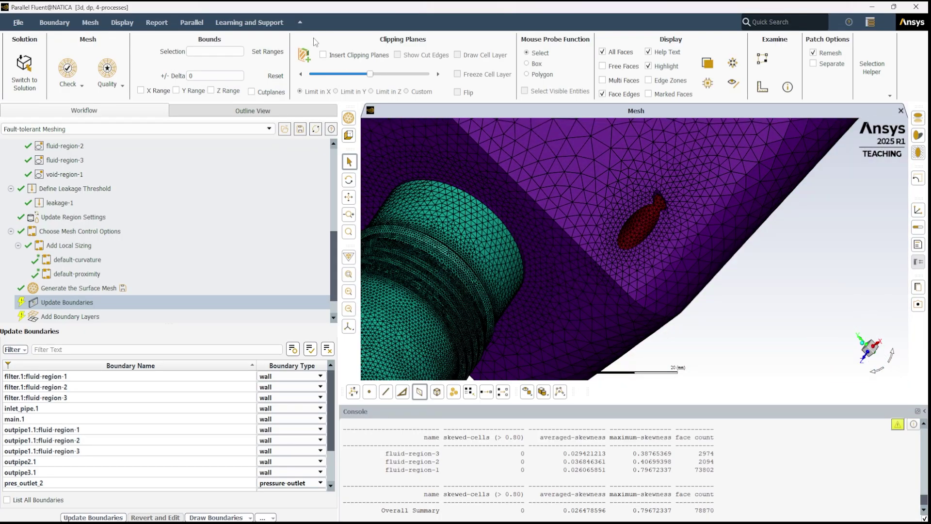
# Insert an X-limited clipping plane and advance it until the small cylindrical feature inside the main body is exposed.
pyautogui.click(324, 55)
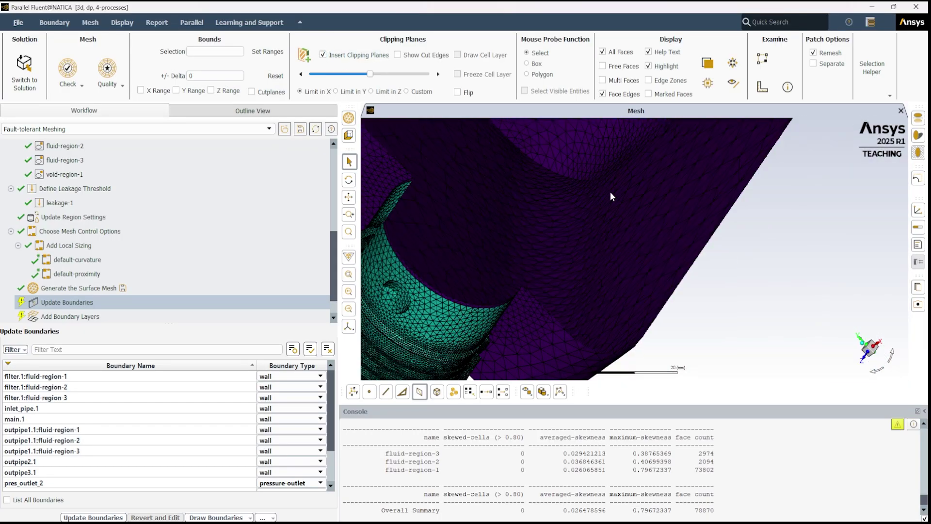
pyautogui.moveTo(638, 217); pyautogui.dragTo(515, 240)
pyautogui.click(438, 75)
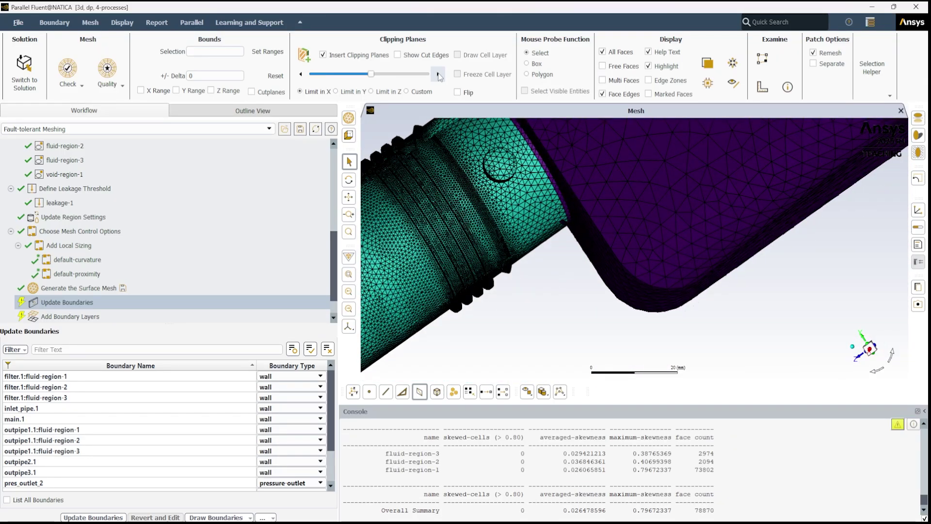
pyautogui.click(439, 74)
pyautogui.click(439, 74)
pyautogui.click(438, 75)
pyautogui.click(438, 74)
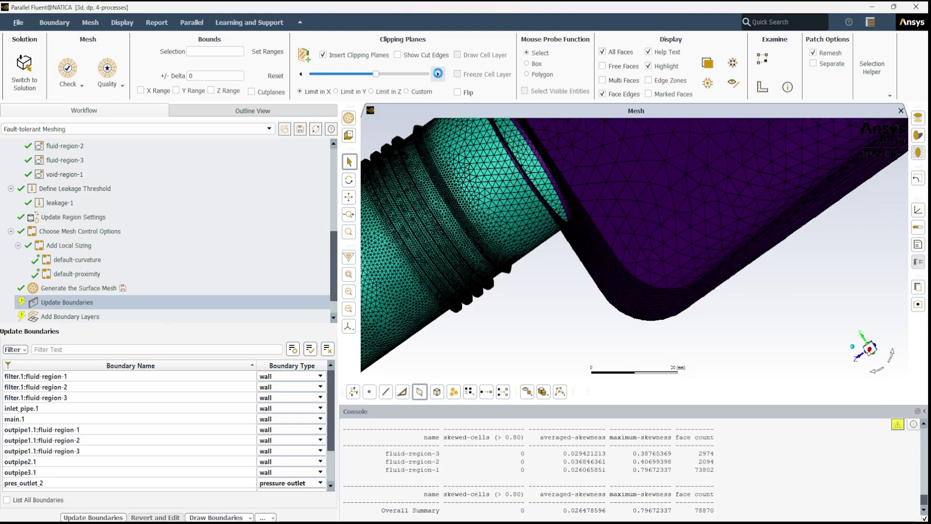
pyautogui.click(439, 75)
pyautogui.click(438, 75)
pyautogui.click(438, 75)
pyautogui.click(438, 75)
pyautogui.click(438, 74)
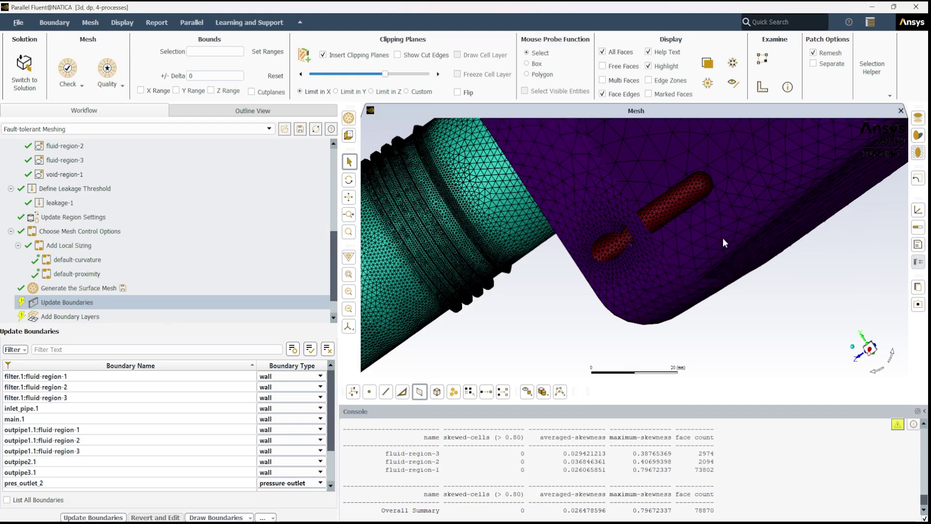
# Inspect the surface mesh from several angles where the small cylindrical feature meets the main body wall.
pyautogui.moveTo(723, 238); pyautogui.dragTo(684, 243, button='middle')
pyautogui.moveTo(684, 244); pyautogui.dragTo(572, 257)
pyautogui.scroll(5, 571, 257)
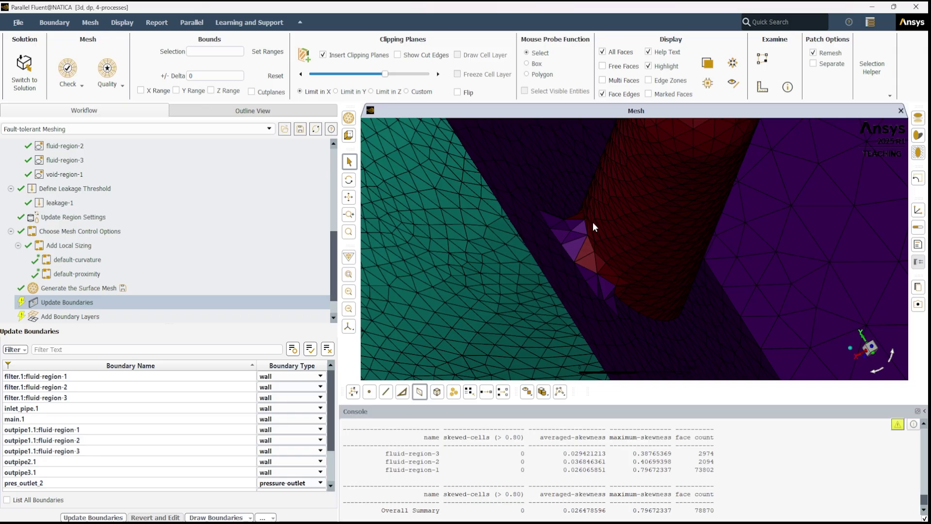
pyautogui.moveTo(593, 223); pyautogui.dragTo(874, 255)
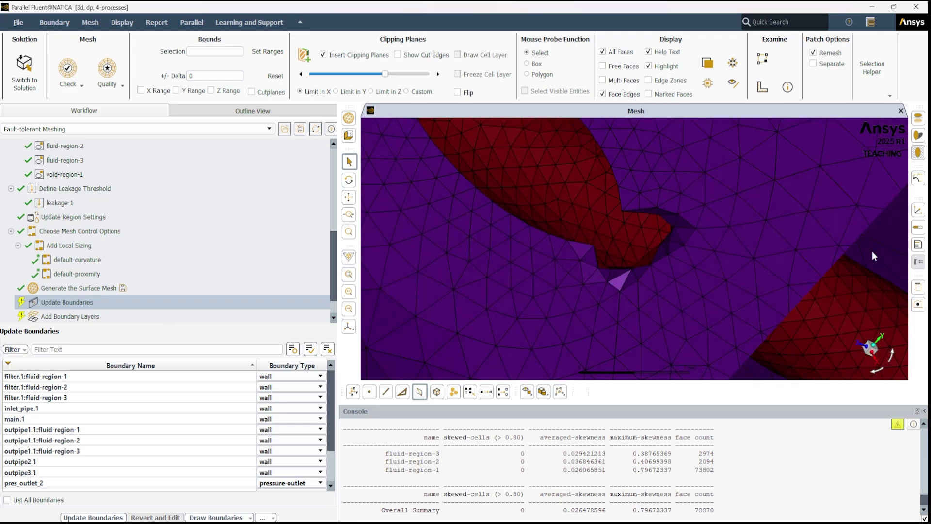
pyautogui.moveTo(728, 279); pyautogui.dragTo(811, 280)
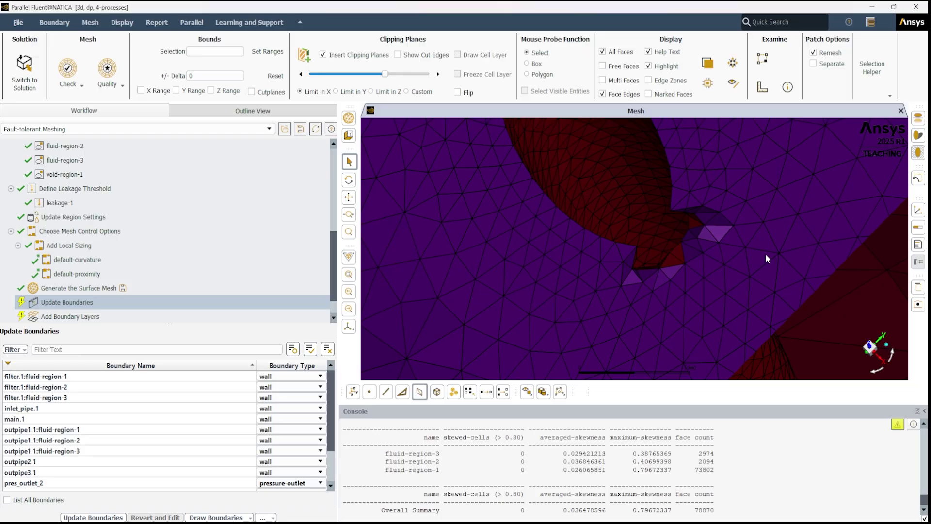
pyautogui.moveTo(765, 254); pyautogui.dragTo(429, 248)
pyautogui.moveTo(625, 257); pyautogui.dragTo(572, 241)
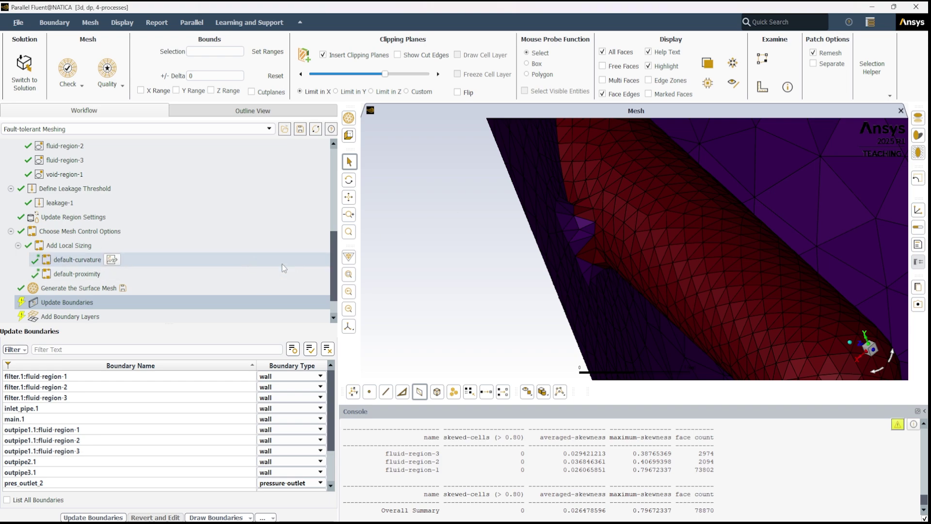
# Extract an additional edge group, edge-group-2, from the main object using the Sharp Angle method at 110 degrees.
pyautogui.moveTo(335, 251); pyautogui.dragTo(342, 211)
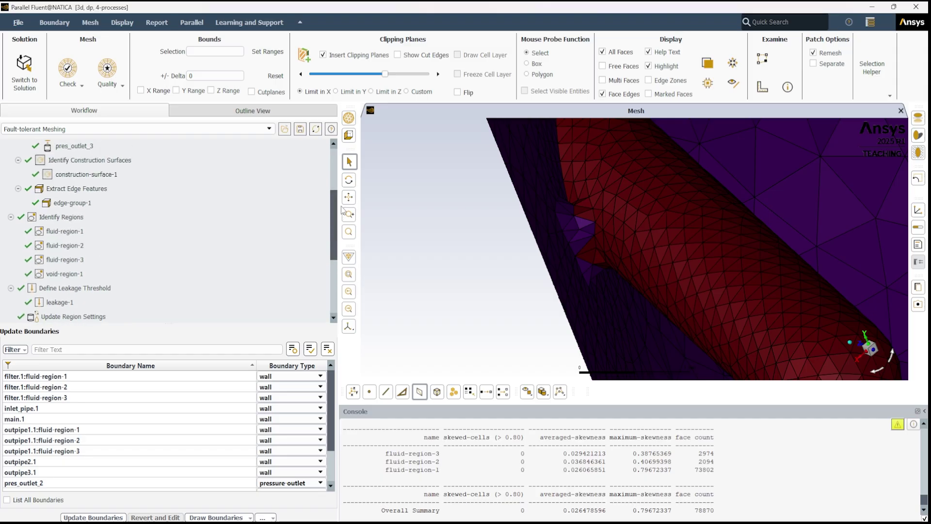
pyautogui.click(85, 193)
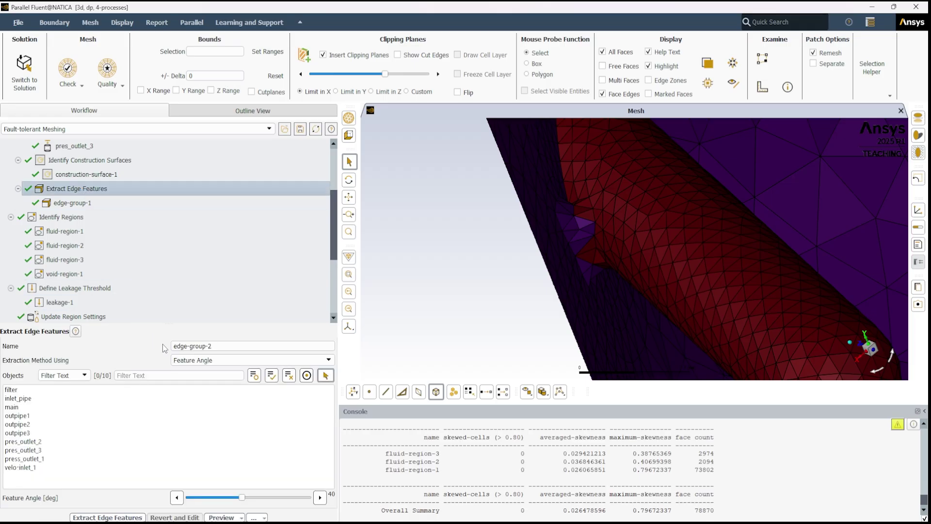
pyautogui.click(213, 363)
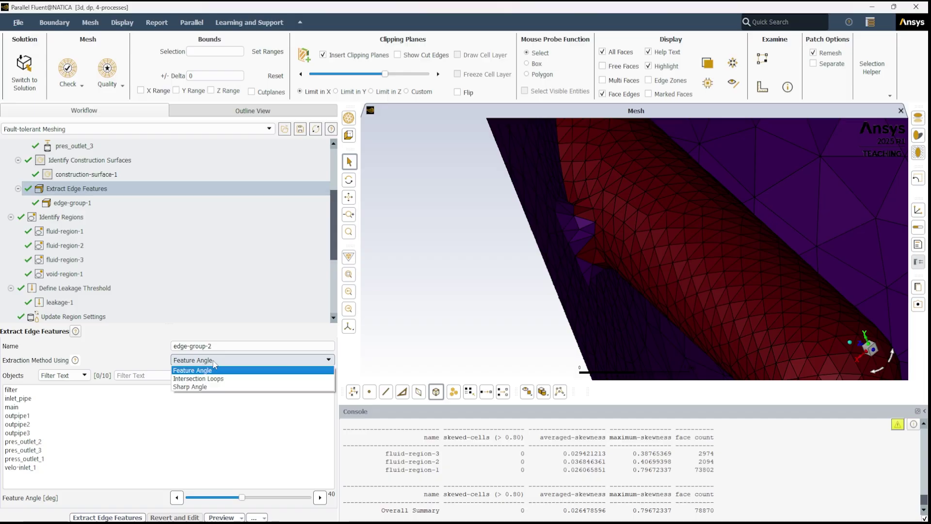
pyautogui.click(211, 386)
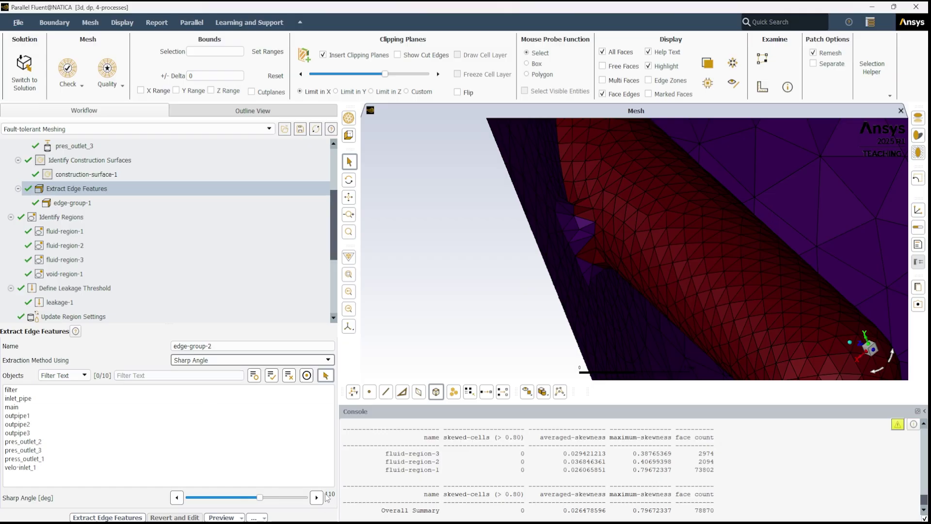
pyautogui.click(32, 406)
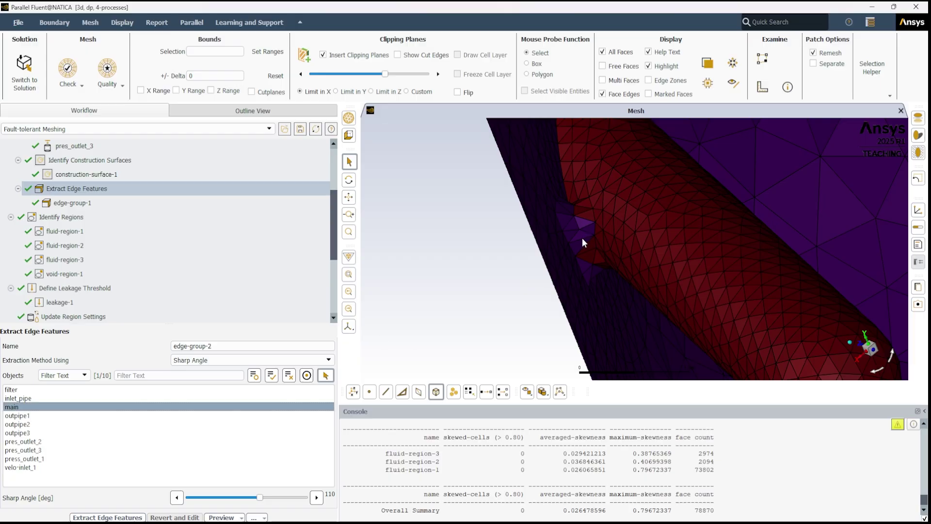
pyautogui.click(107, 517)
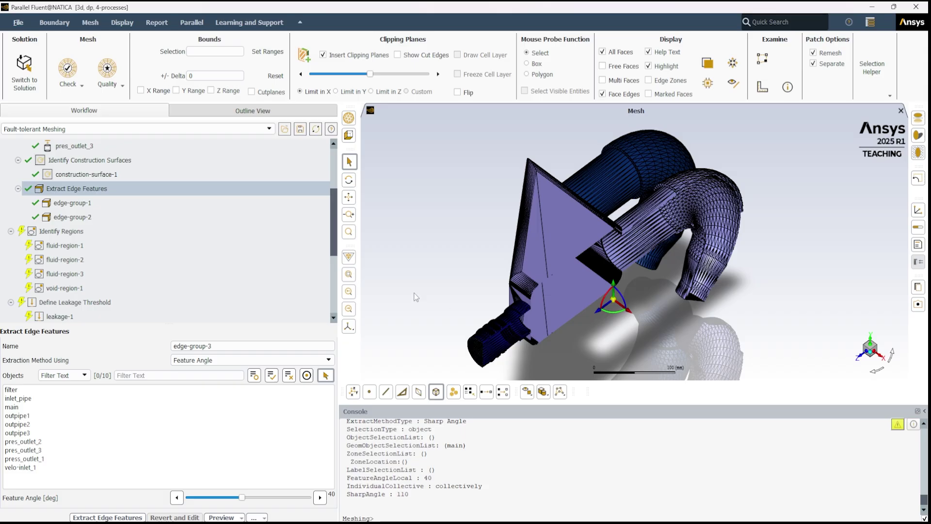
# Regenerate the surface mesh at a target skewness of 0.8, letting all outdated upstream tasks run first.
pyautogui.moveTo(85, 221)
pyautogui.moveTo(91, 192)
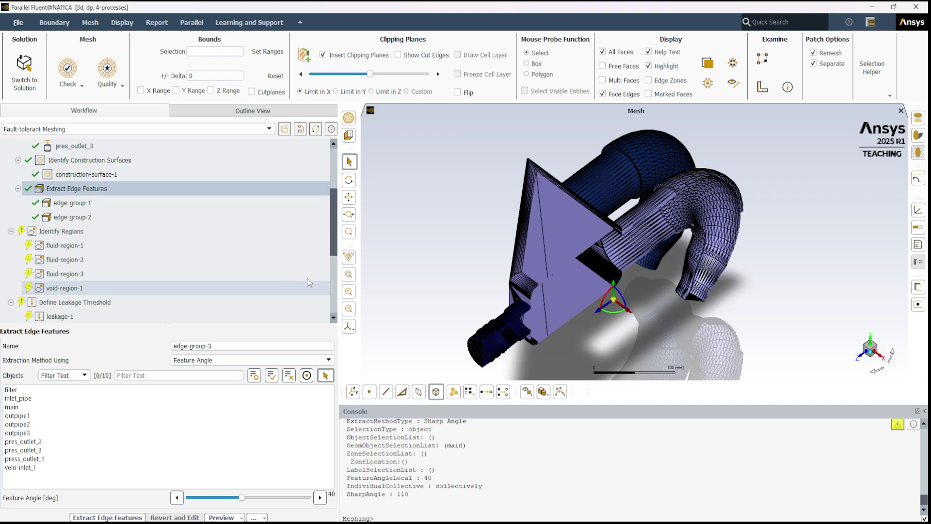
pyautogui.moveTo(332, 247); pyautogui.dragTo(333, 286)
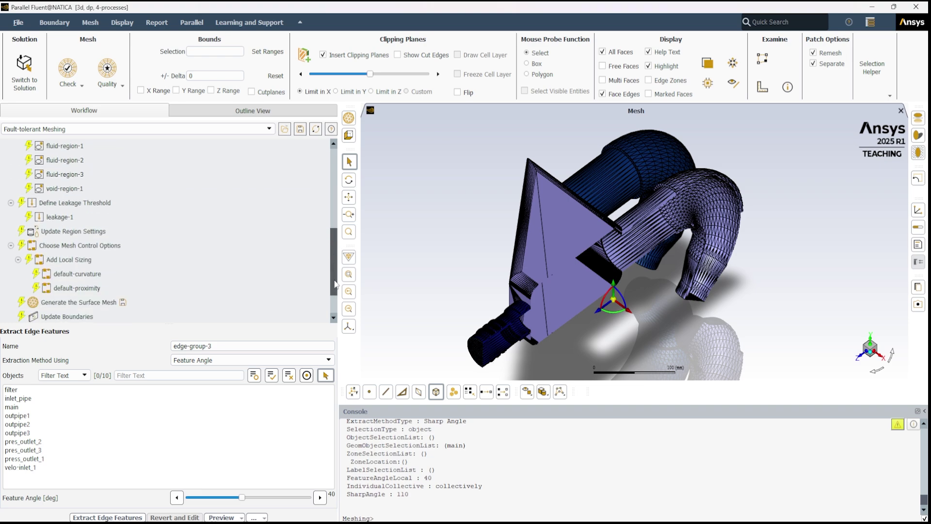
pyautogui.click(90, 302)
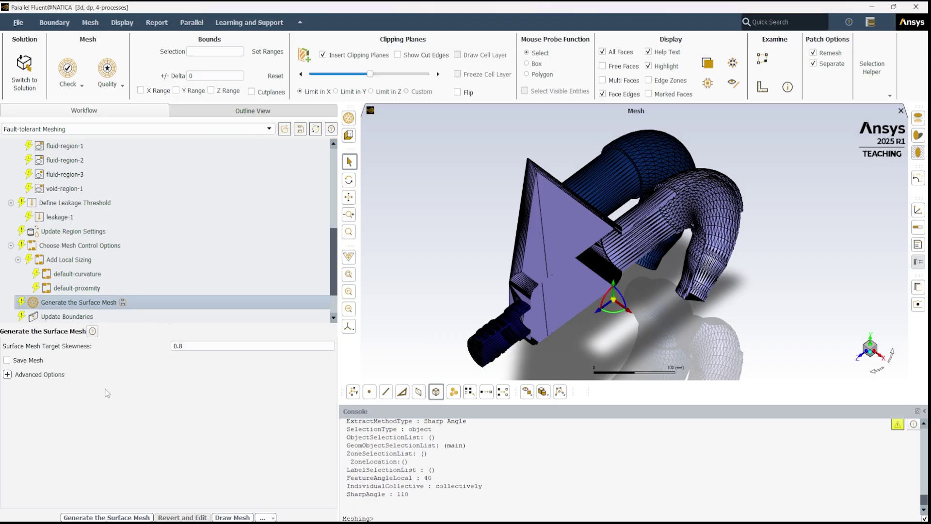
pyautogui.click(117, 518)
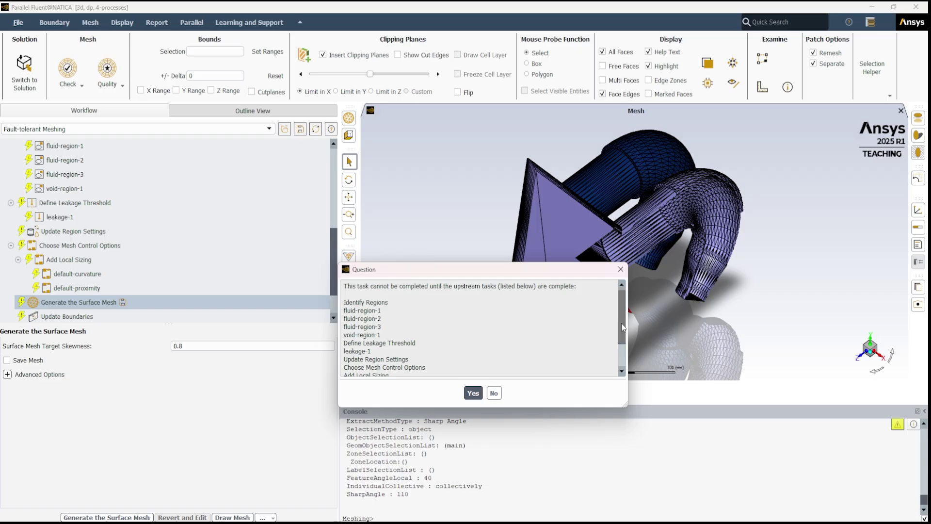
pyautogui.moveTo(622, 328)
pyautogui.mouseDown()
pyautogui.moveTo(621, 346)
pyautogui.moveTo(619, 324)
pyautogui.mouseUp()
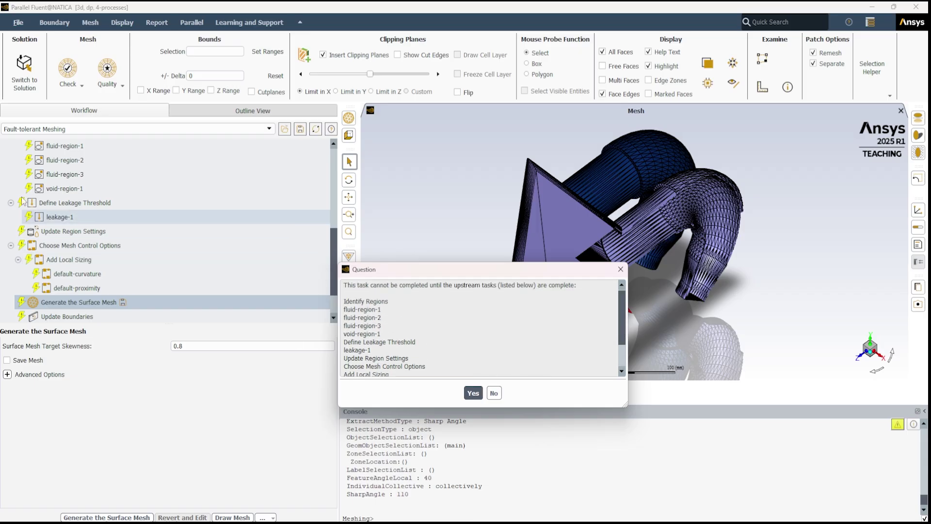
pyautogui.click(473, 394)
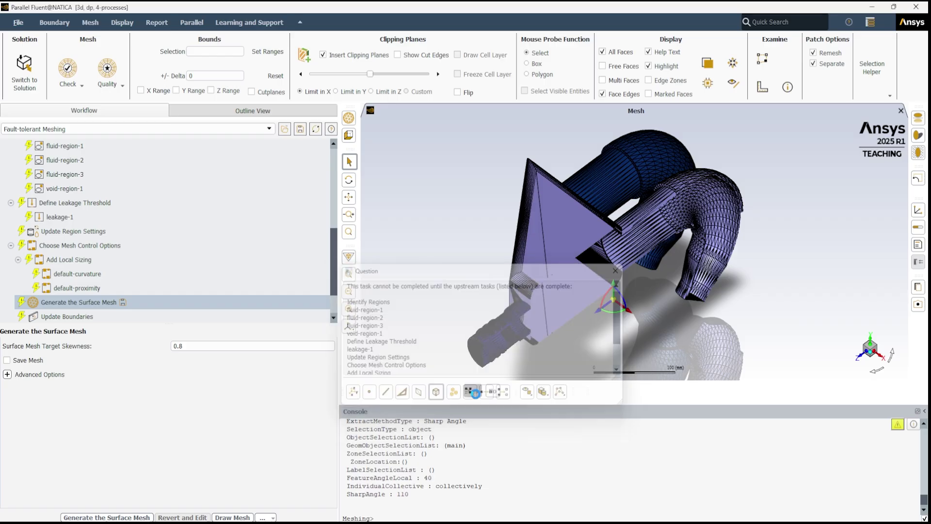
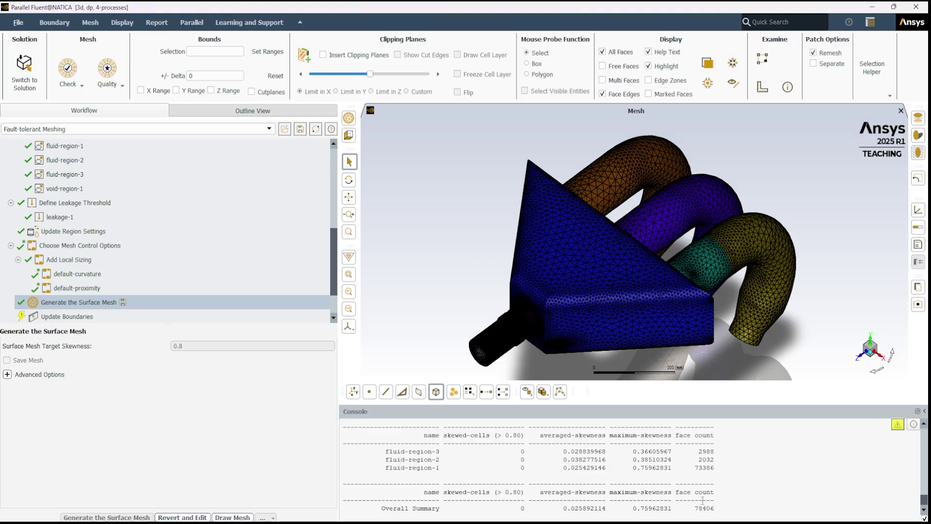
# Section the new surface mesh with an X-limited clipping plane and inspect the small cylindrical feature's junction with the main body wall.
pyautogui.click(364, 56)
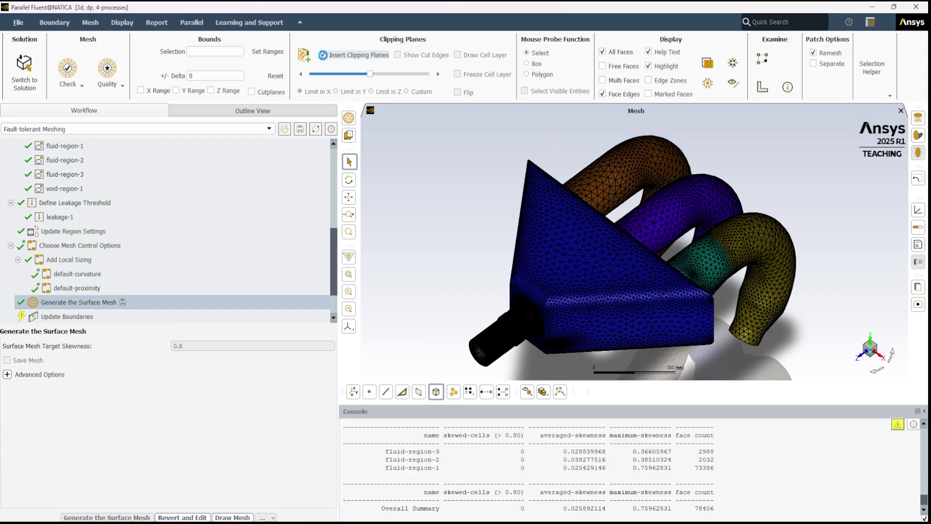
pyautogui.moveTo(645, 284); pyautogui.dragTo(618, 313)
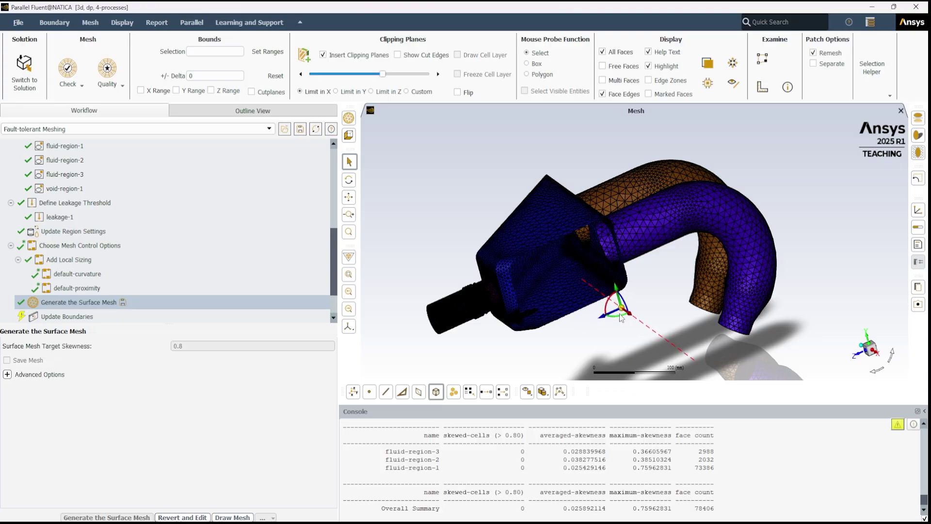
pyautogui.moveTo(573, 330); pyautogui.dragTo(526, 328, button='middle')
pyautogui.scroll(6, 524, 313)
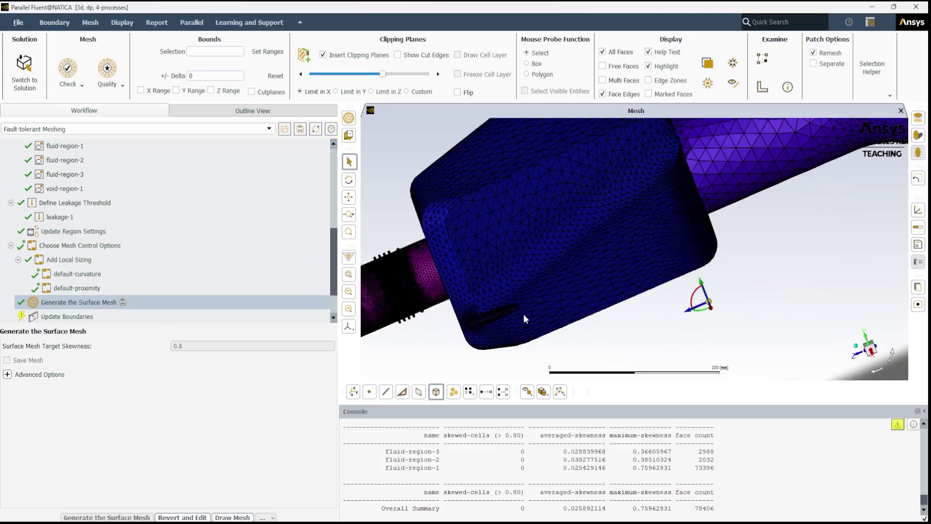
pyautogui.scroll(2, 524, 310)
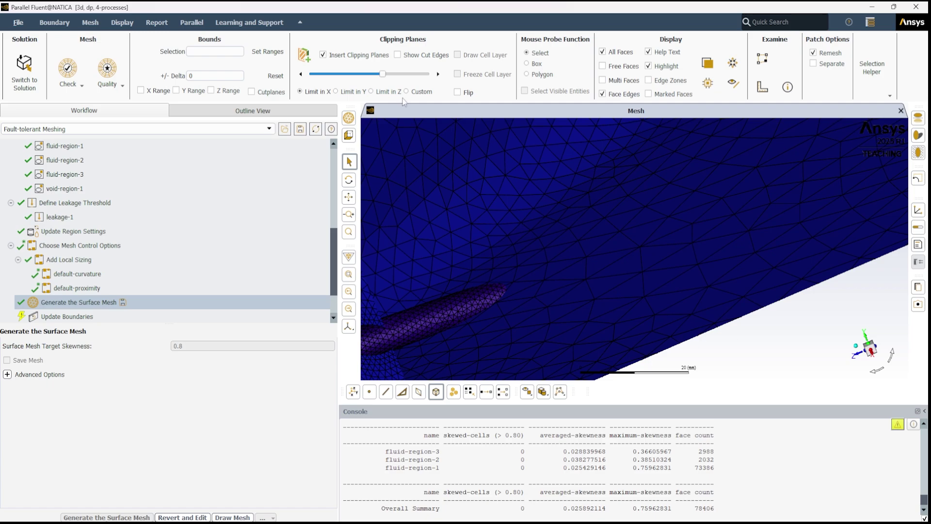
pyautogui.click(438, 74)
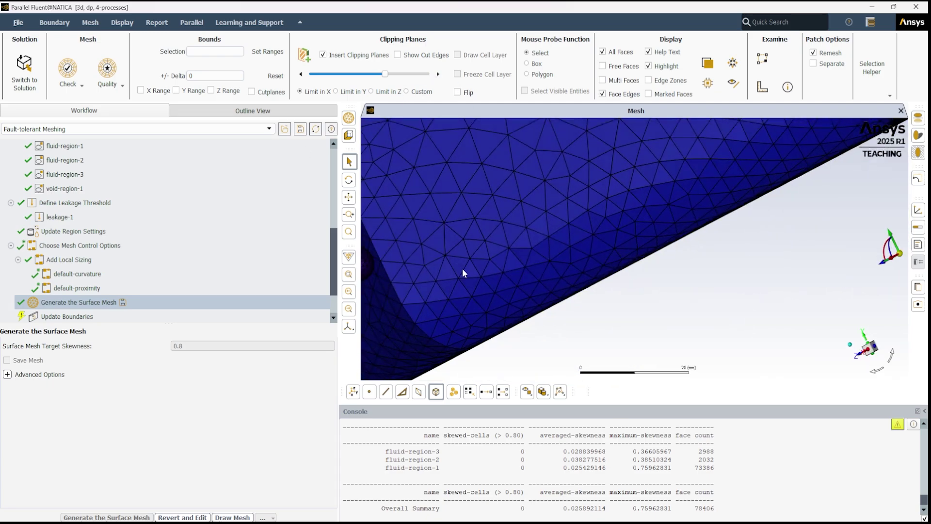
pyautogui.scroll(-5, 462, 248)
pyautogui.scroll(8, 540, 263)
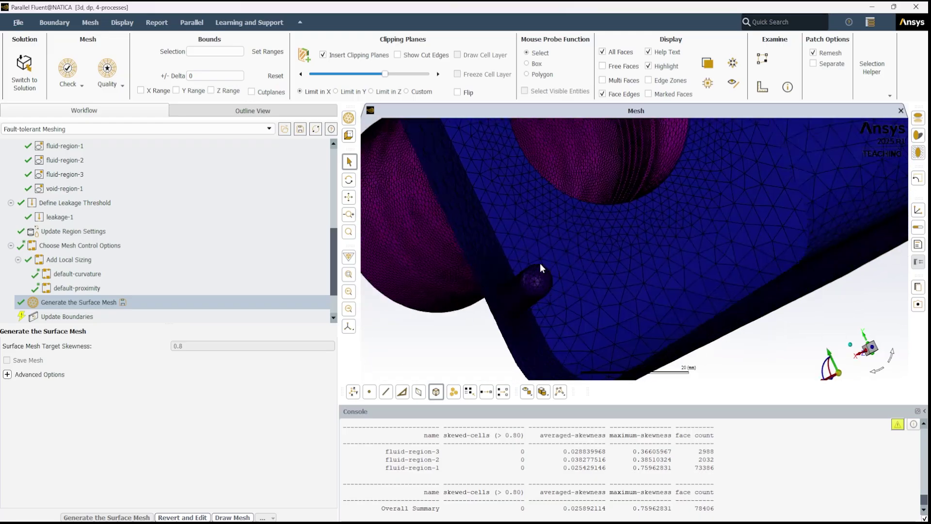
pyautogui.scroll(6, 594, 224)
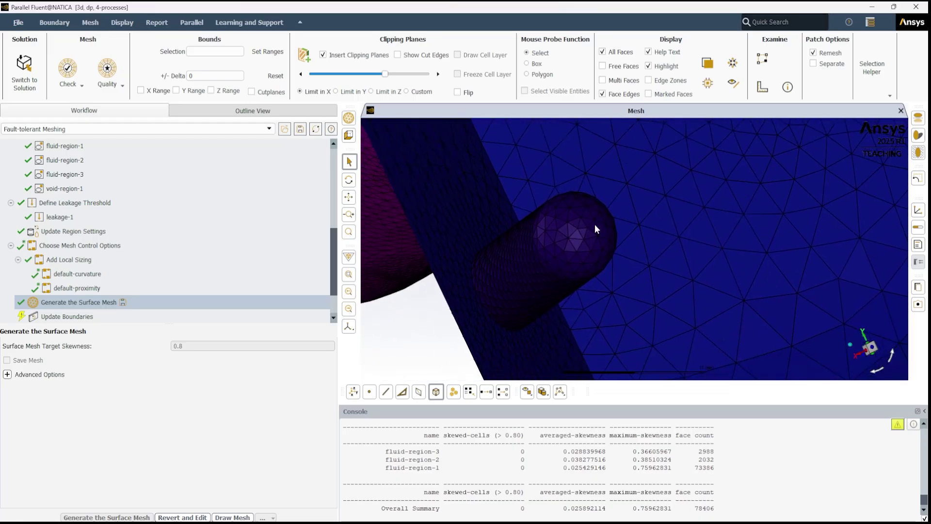
# Examine the surface mesh up close where the cylindrical feature joins the wall and review the skewness summary in the console.
pyautogui.scroll(2, 571, 210)
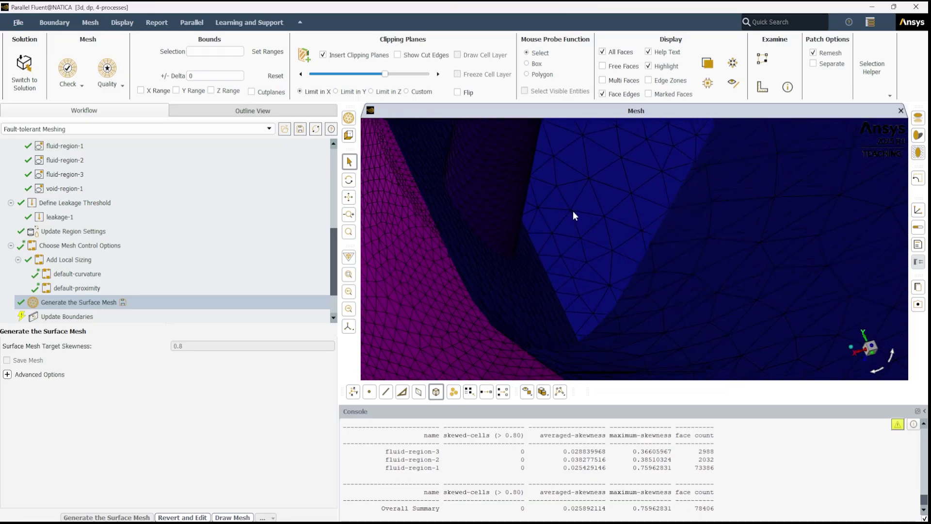
pyautogui.scroll(2, 573, 213)
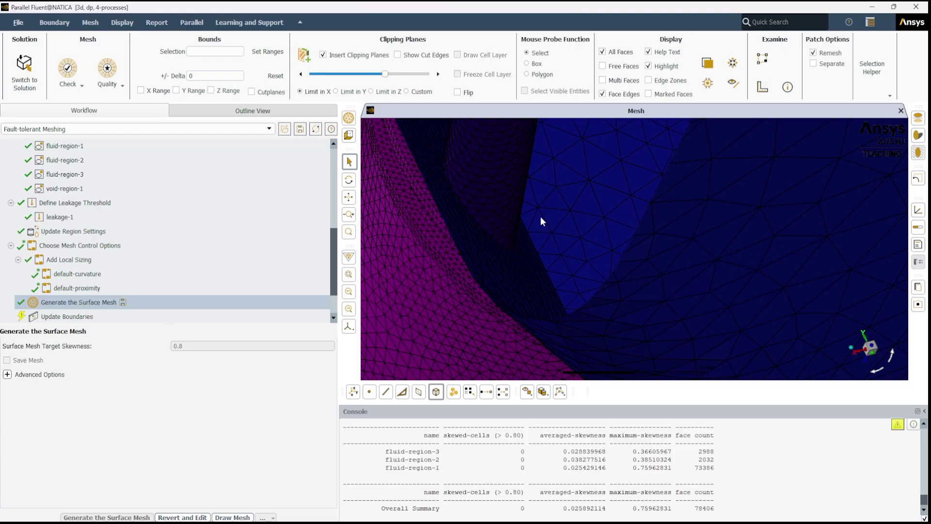
pyautogui.keyDown('ctrl'); pyautogui.moveTo(540, 216); pyautogui.dragTo(574, 299, button='middle'); pyautogui.keyUp('ctrl')
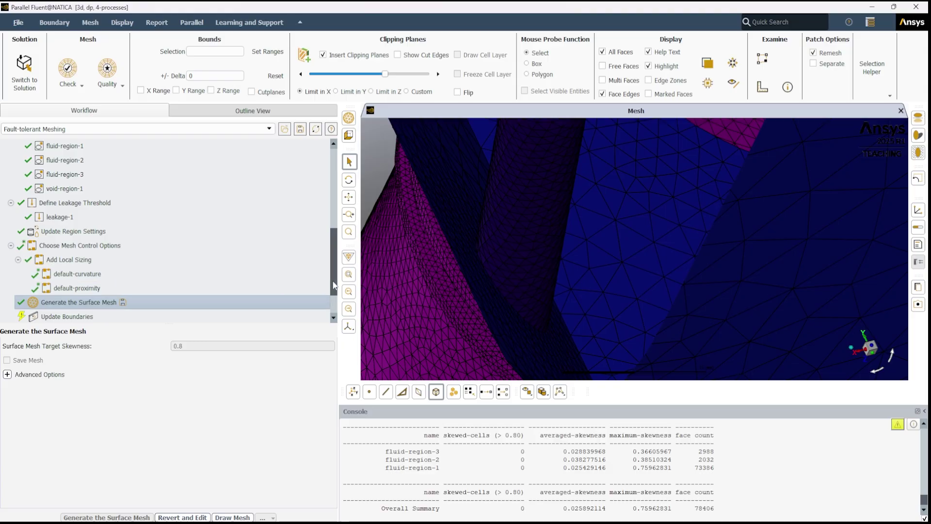
pyautogui.scroll(-1, 334, 285)
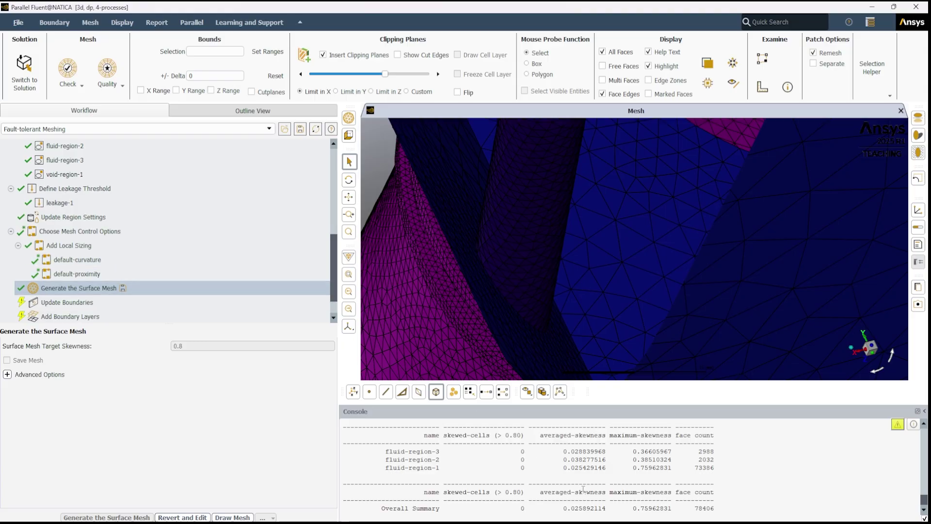
pyautogui.scroll(2, 584, 490)
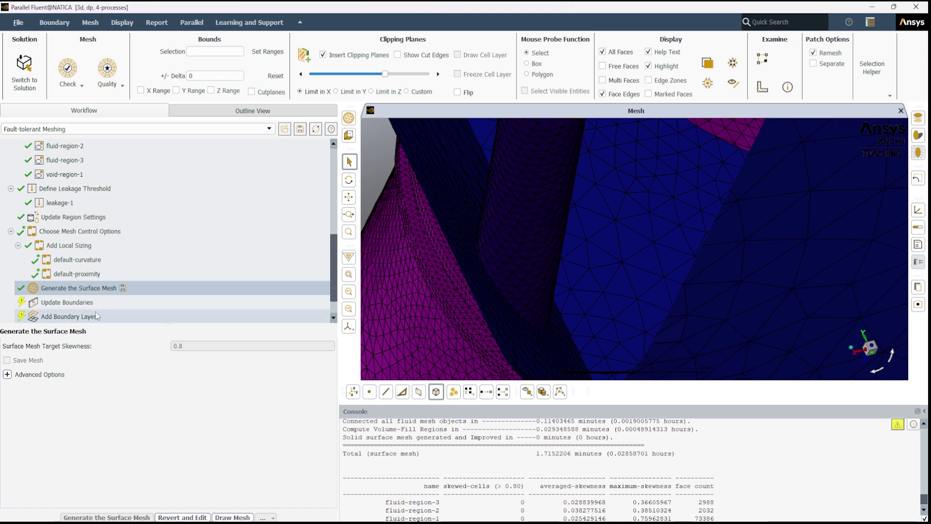
# Change the boundary type of filter.1:fluid-region-1, filter.1:fluid-region-2 and filter.1:fluid-region-3 to interface and update the boundaries.
pyautogui.click(54, 305)
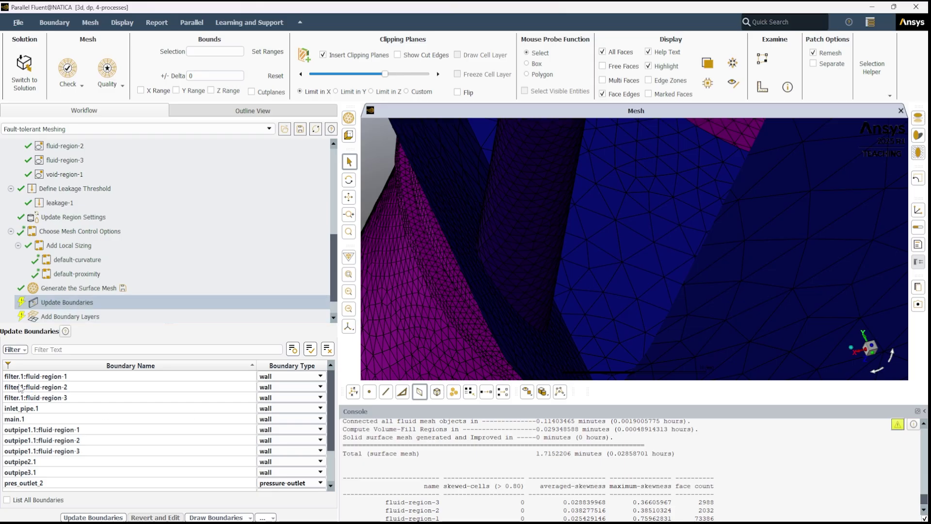
pyautogui.click(295, 377)
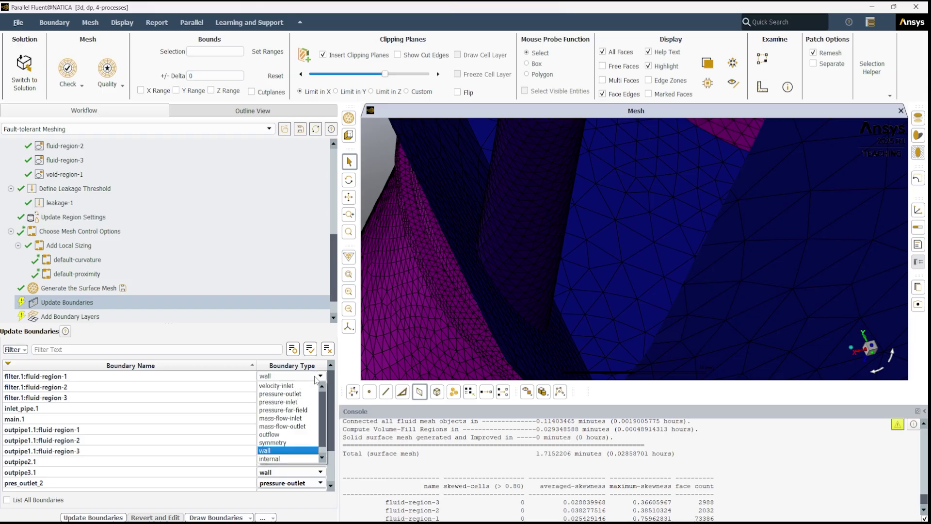
pyautogui.scroll(-1, 297, 423)
pyautogui.click(285, 458)
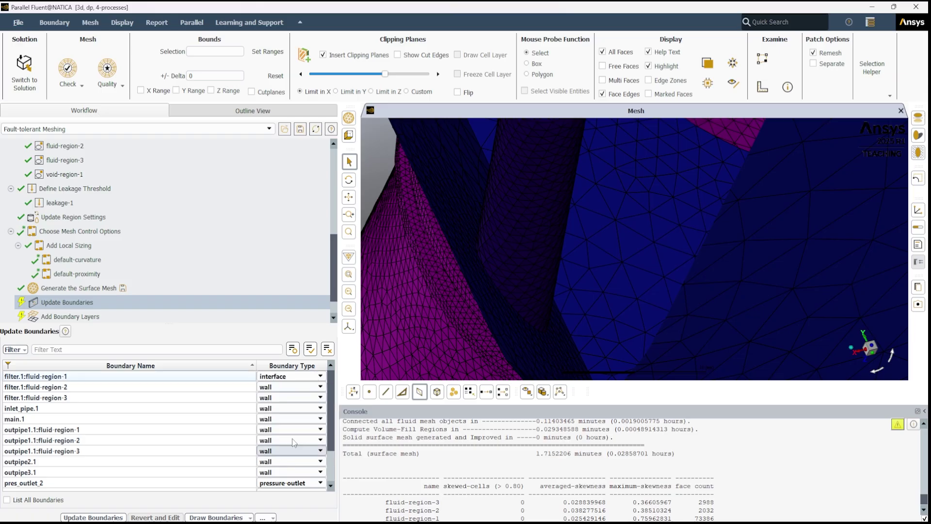
pyautogui.click(303, 390)
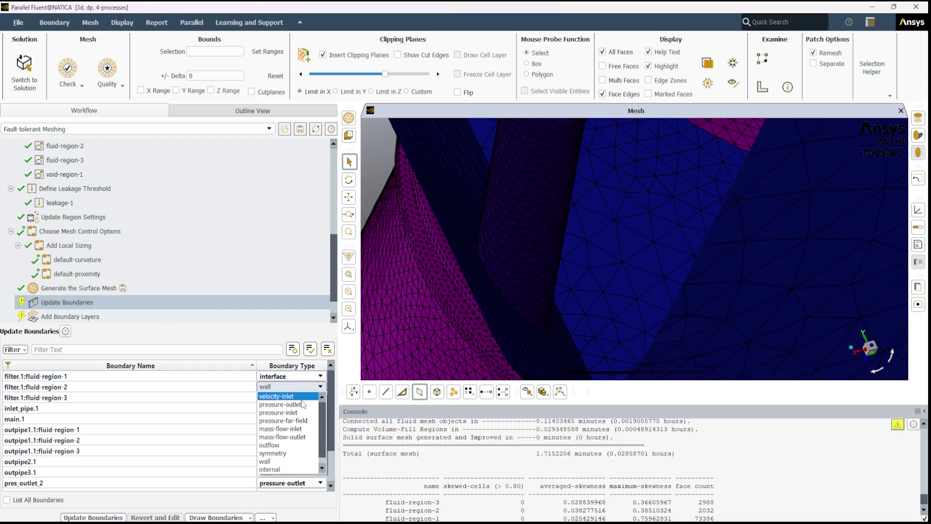
pyautogui.scroll(-1, 284, 468)
pyautogui.click(284, 469)
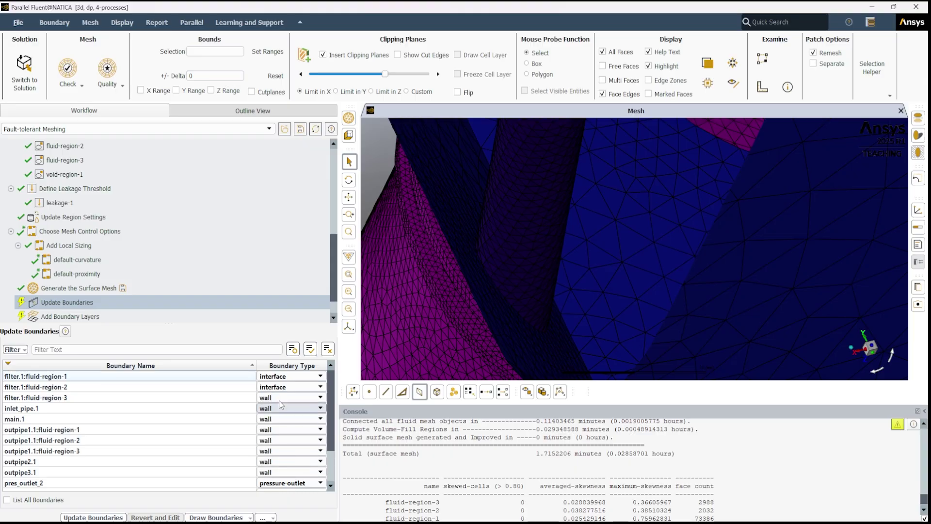
pyautogui.click(279, 397)
pyautogui.scroll(-1, 279, 472)
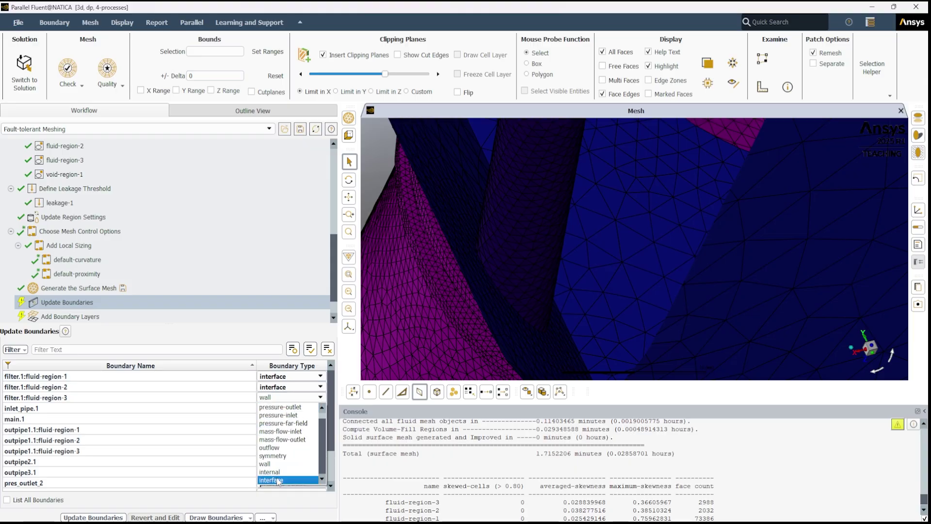
pyautogui.click(277, 480)
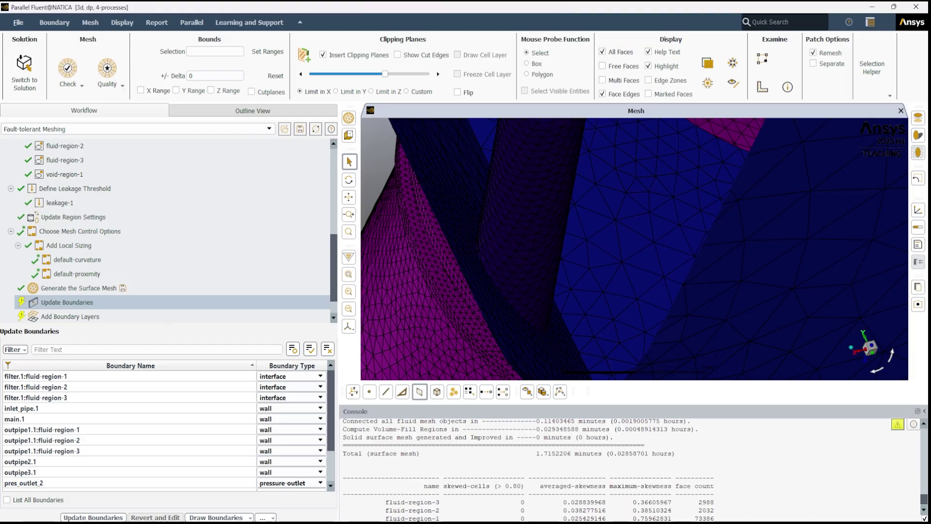
pyautogui.click(102, 517)
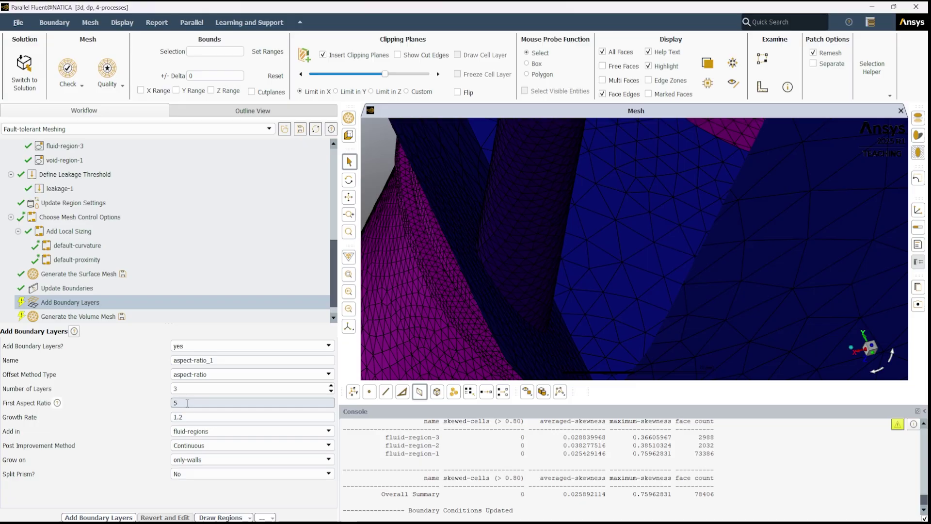
# Add the three-layer aspect-ratio boundary layers in fluid-regions, using Stair Step post improvement and growing on only-walls.
pyautogui.click(210, 446)
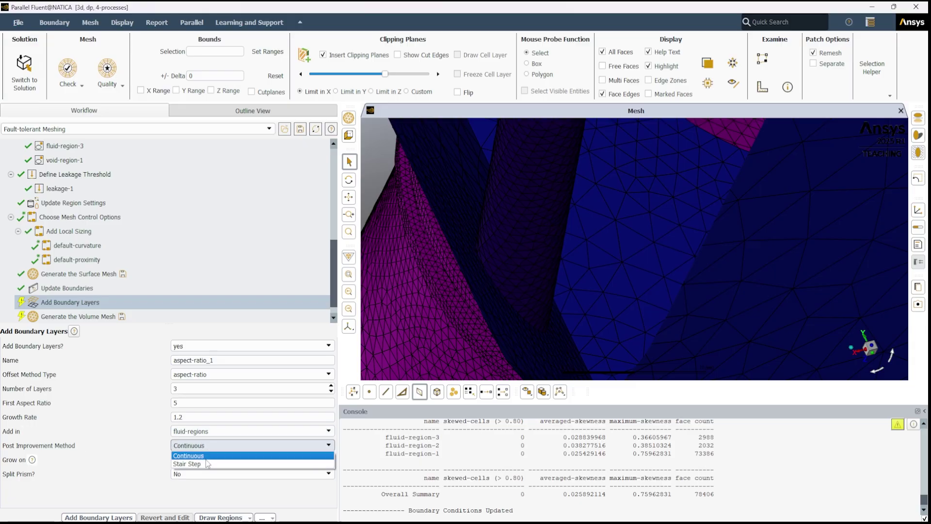
pyautogui.click(205, 463)
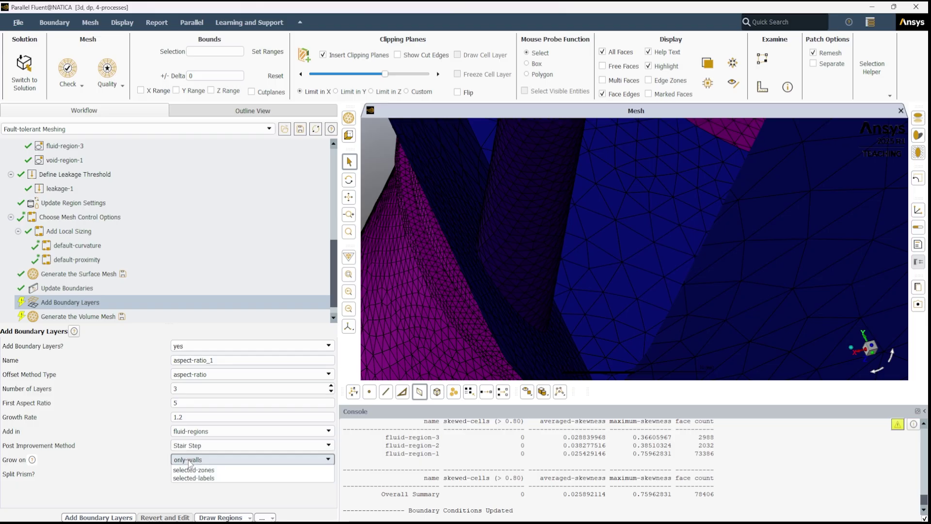
pyautogui.click(189, 461)
pyautogui.click(189, 461)
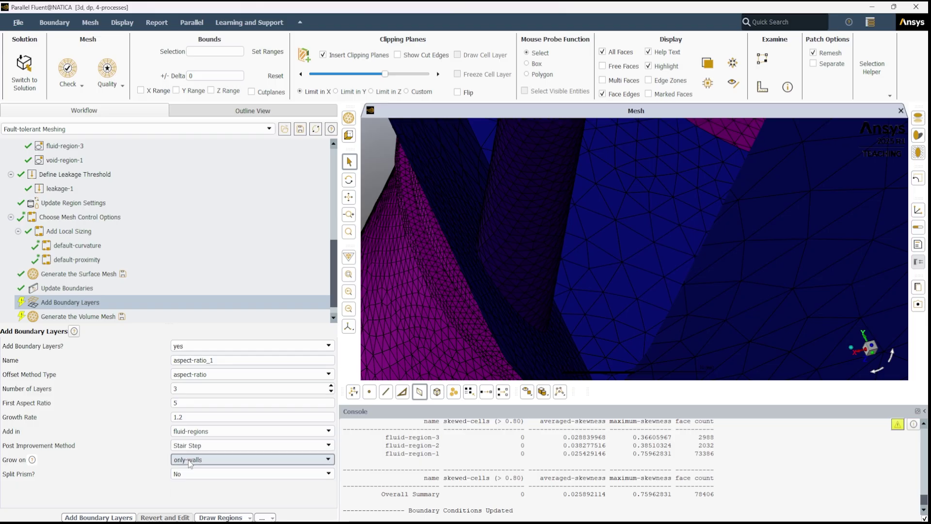
pyautogui.click(97, 518)
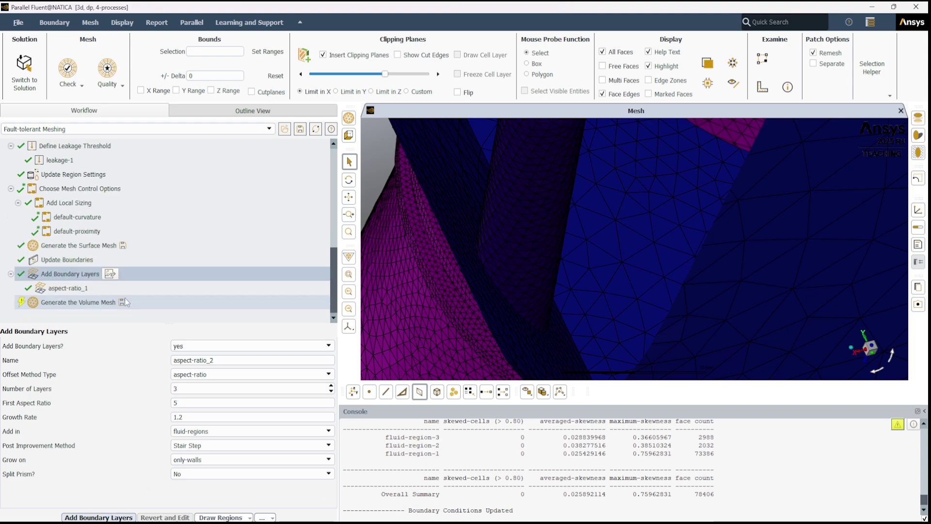
# Generate the volume mesh with a quality improve limit of 0.04.
pyautogui.click(75, 303)
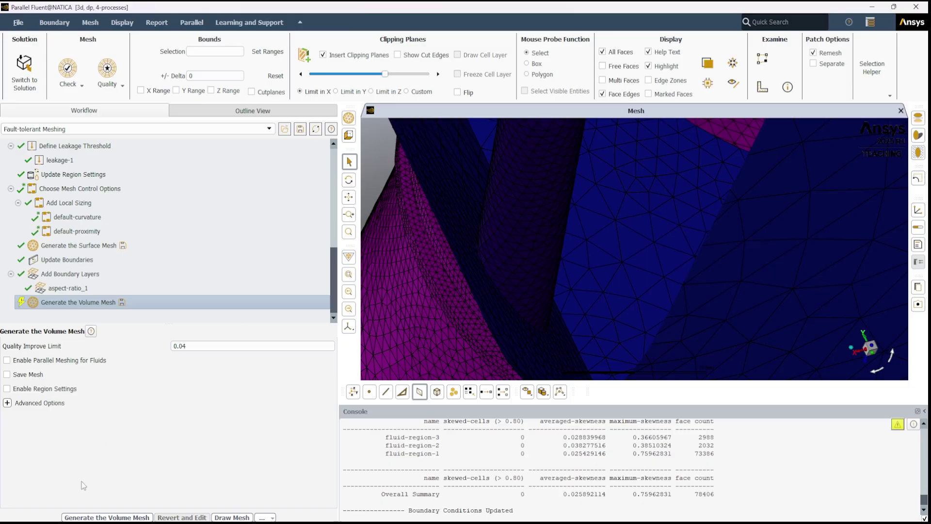
pyautogui.click(84, 517)
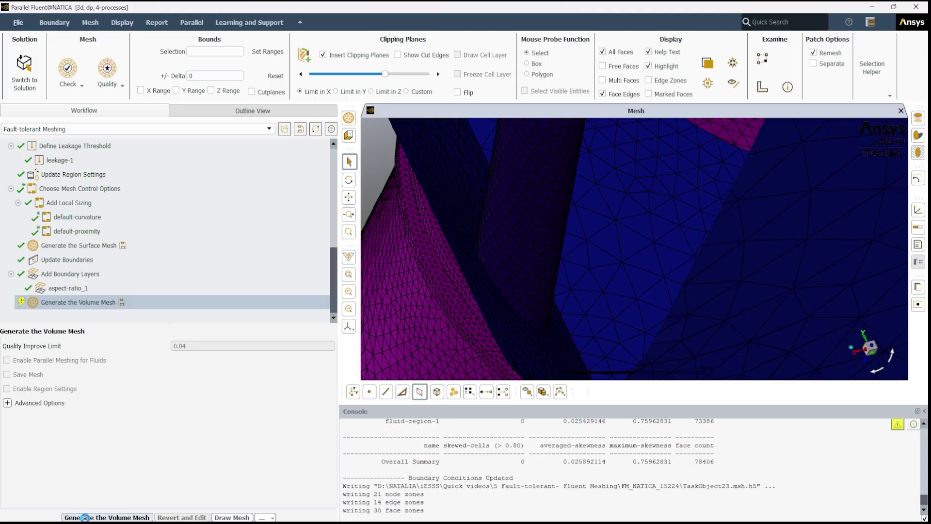
pyautogui.click(85, 518)
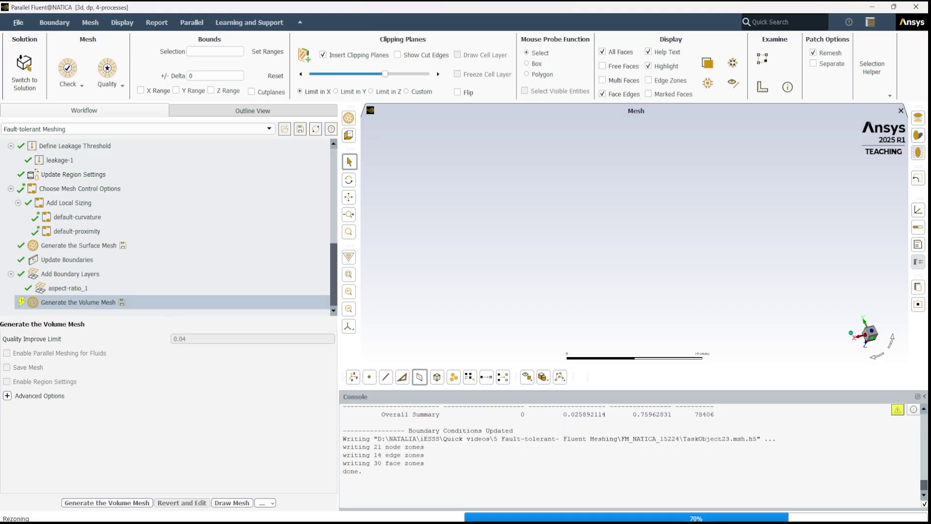
# Inspect the clipped volume mesh where the small outer pipe meets the main body and review the completed workflow tasks.
pyautogui.scroll(3, 624, 251)
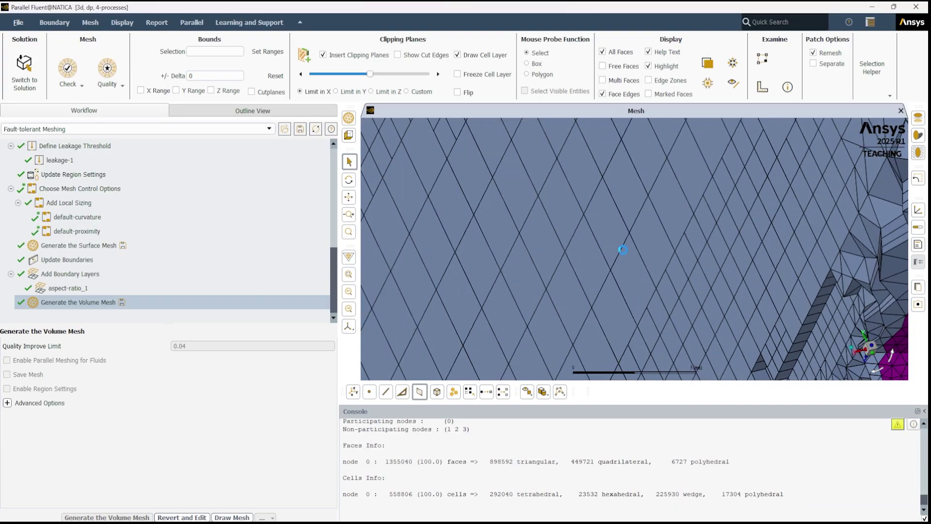
pyautogui.scroll(-7, 624, 250)
pyautogui.scroll(-3, 625, 252)
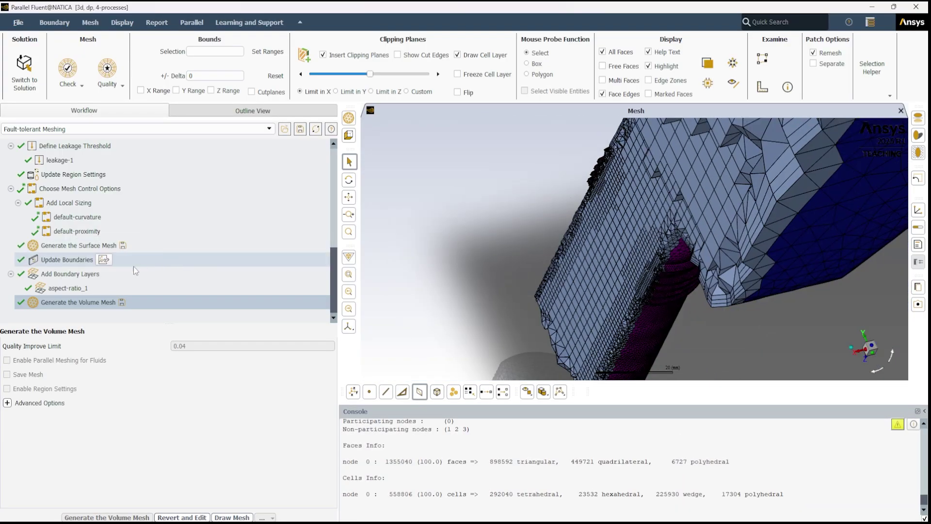
pyautogui.scroll(5, 80, 196)
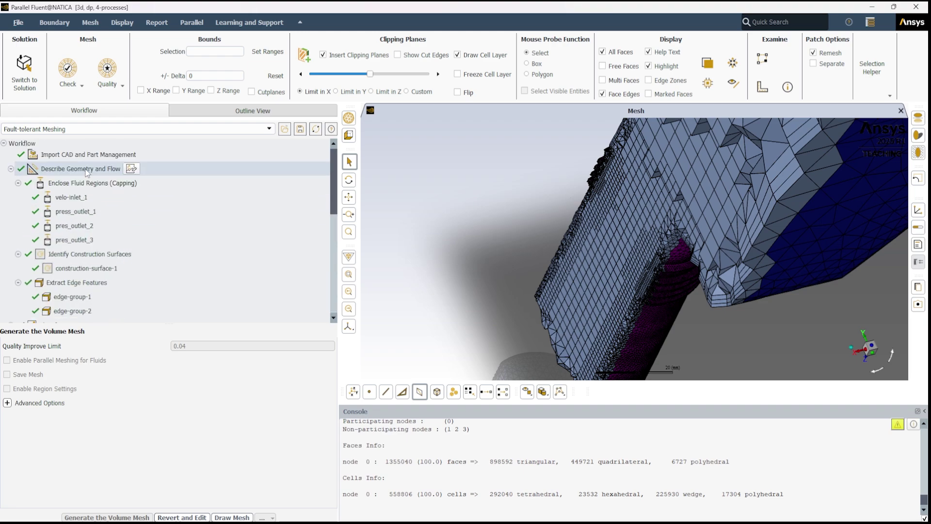
pyautogui.scroll(-6, 89, 178)
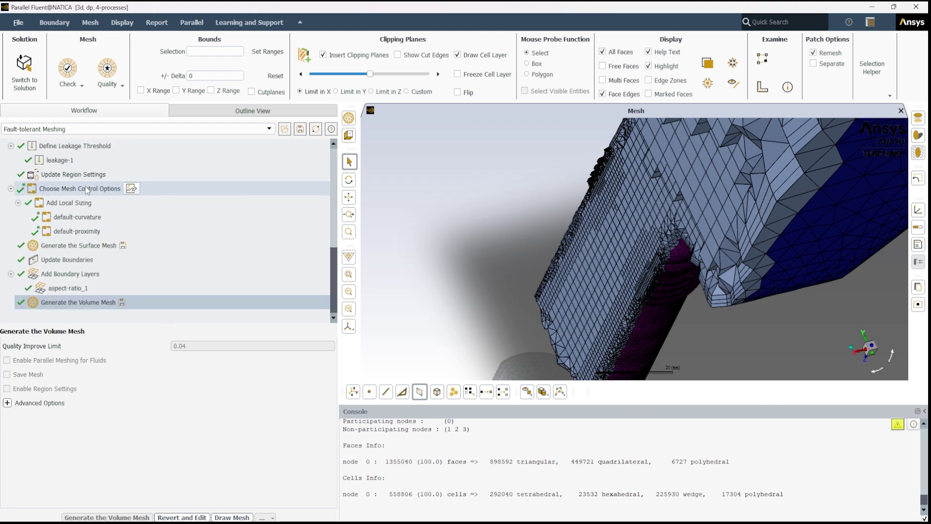
pyautogui.scroll(5, 776, 325)
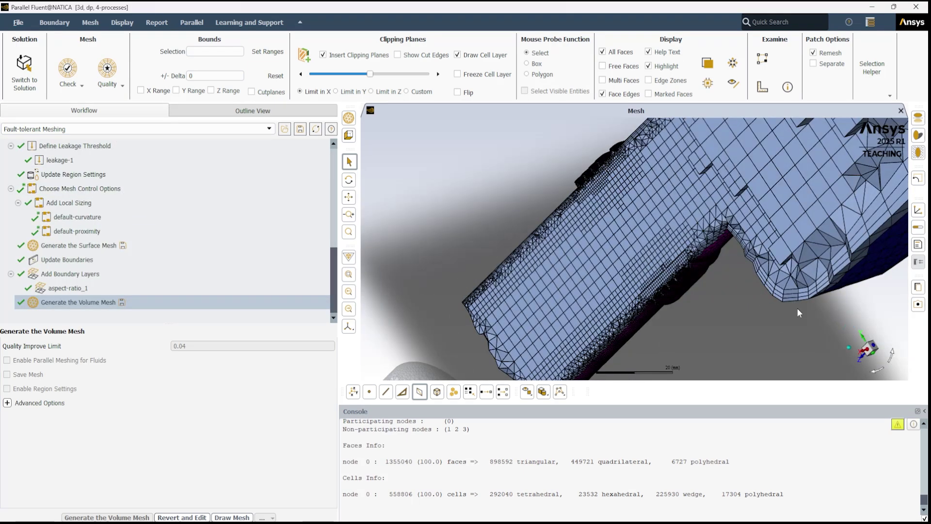
pyautogui.scroll(-8, 796, 299)
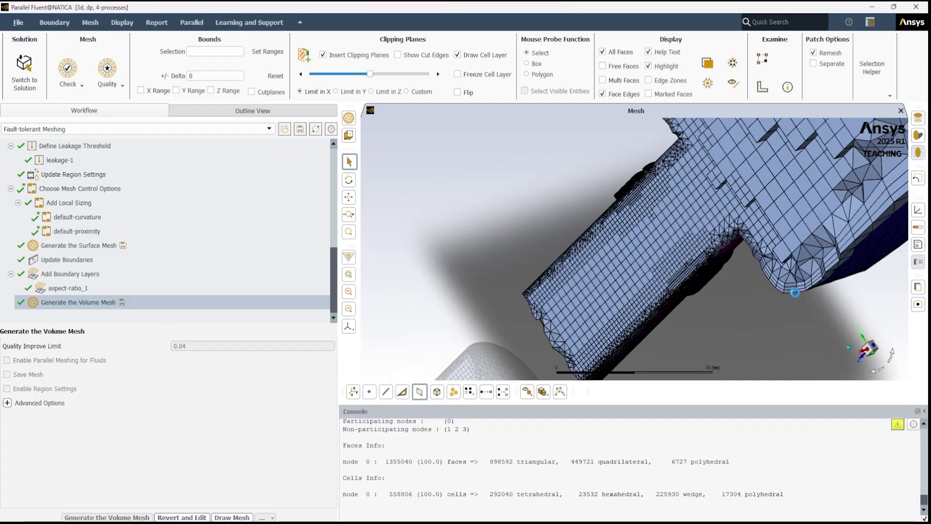
pyautogui.moveTo(843, 307); pyautogui.dragTo(882, 257, button='middle')
pyautogui.scroll(1, 823, 289)
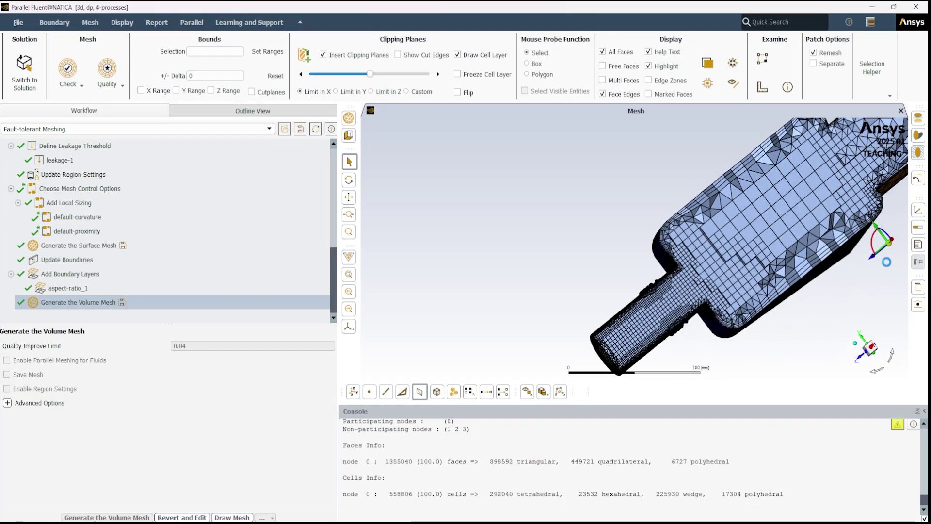
pyautogui.keyDown('ctrl'); pyautogui.moveTo(840, 287); pyautogui.dragTo(679, 275, button='middle'); pyautogui.keyUp('ctrl')
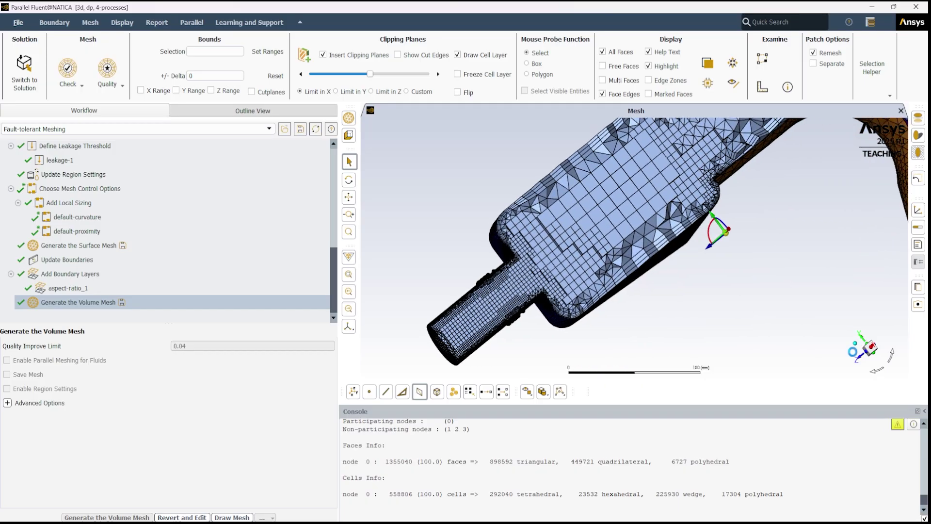
# View the sectioned volume mesh along the X axis and examine the wall boundary layers and core cells in the main body and pipes.
pyautogui.click(873, 347)
pyautogui.scroll(3, 684, 287)
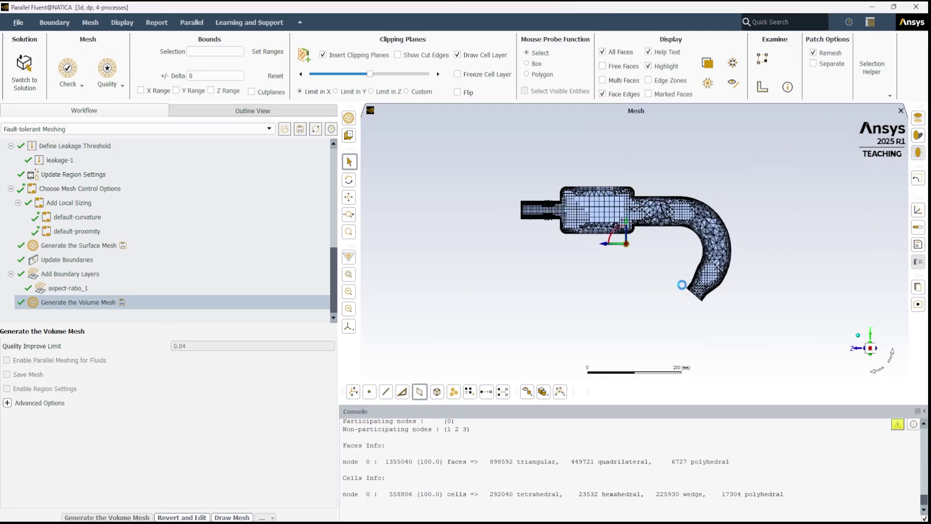
pyautogui.scroll(2, 683, 276)
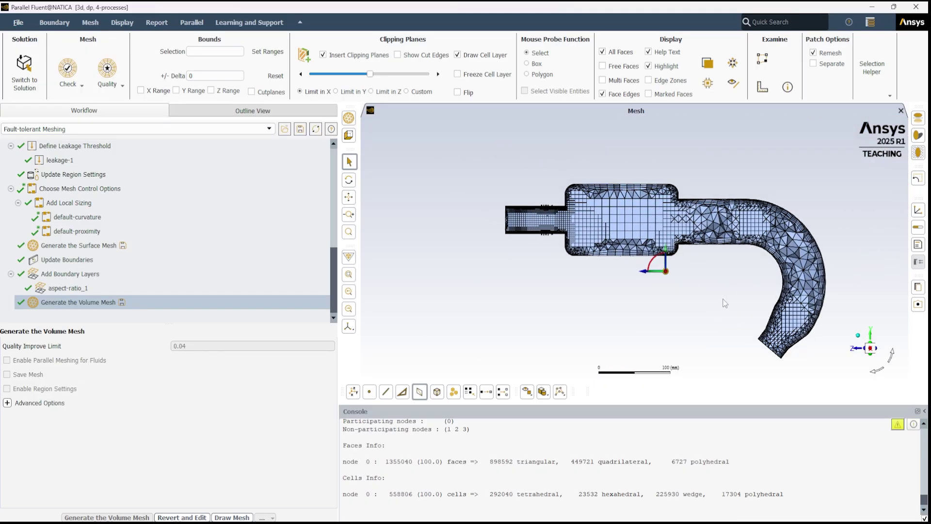
pyautogui.scroll(2, 718, 297)
pyautogui.scroll(2, 716, 292)
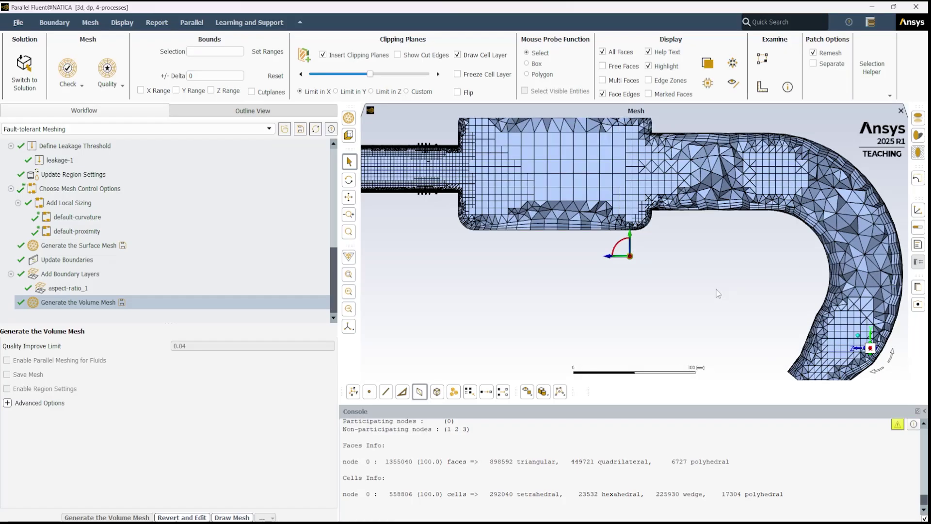
pyautogui.keyDown('ctrl'); pyautogui.moveTo(703, 265); pyautogui.dragTo(753, 292, button='middle'); pyautogui.keyUp('ctrl')
pyautogui.keyDown('ctrl'); pyautogui.moveTo(808, 343); pyautogui.dragTo(787, 314, button='middle'); pyautogui.keyUp('ctrl')
pyautogui.moveTo(745, 279)
pyautogui.mouseDown()
pyautogui.moveTo(749, 316)
pyautogui.moveTo(747, 276)
pyautogui.mouseUp()
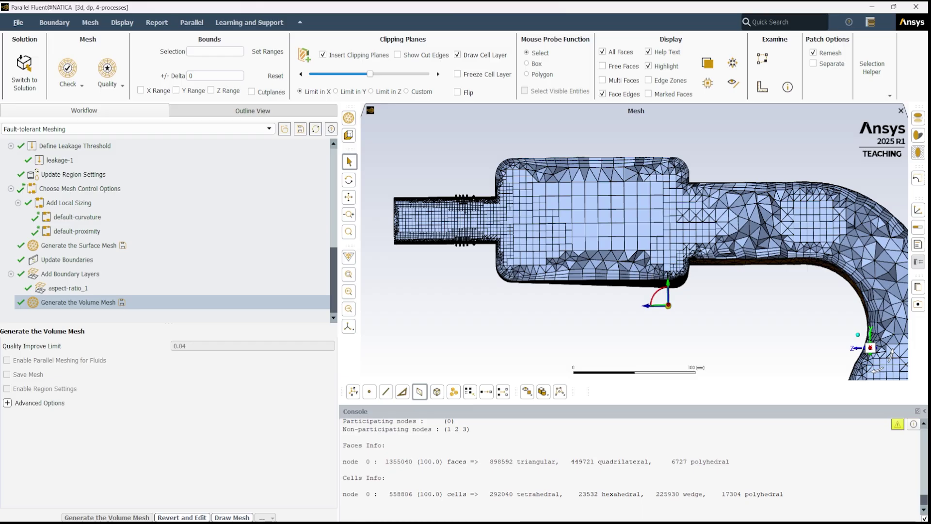
pyautogui.scroll(2, 639, 208)
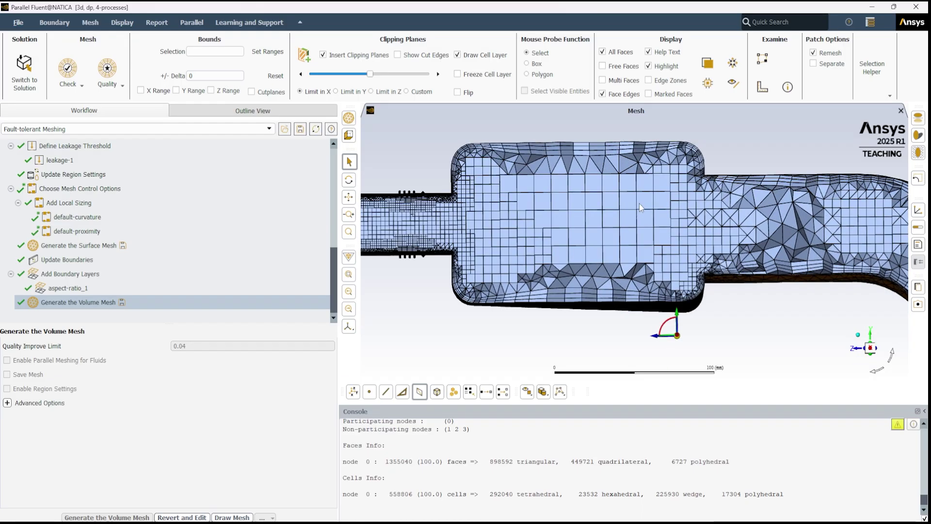
pyautogui.scroll(3, 638, 203)
pyautogui.keyDown('ctrl'); pyautogui.moveTo(636, 195); pyautogui.dragTo(647, 280, button='middle'); pyautogui.keyUp('ctrl')
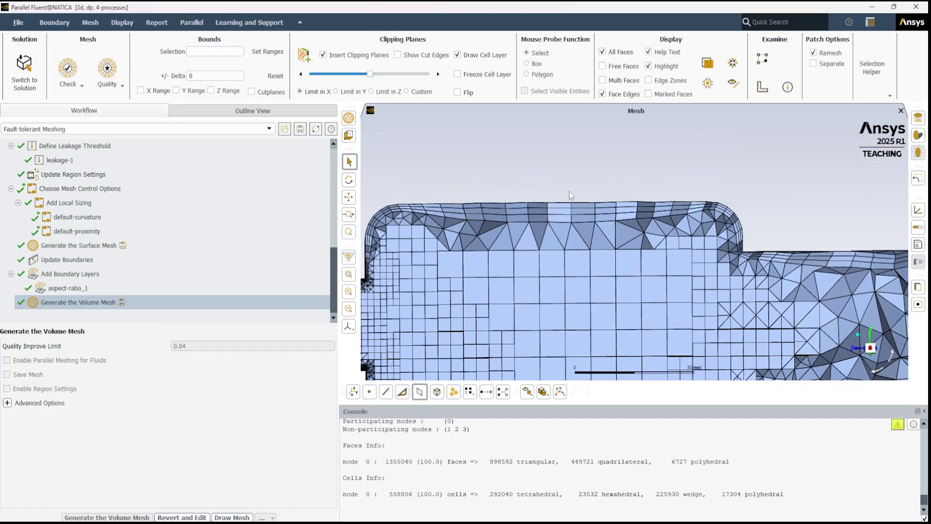
pyautogui.keyDown('ctrl'); pyautogui.moveTo(727, 272); pyautogui.dragTo(490, 271, button='middle'); pyautogui.keyUp('ctrl')
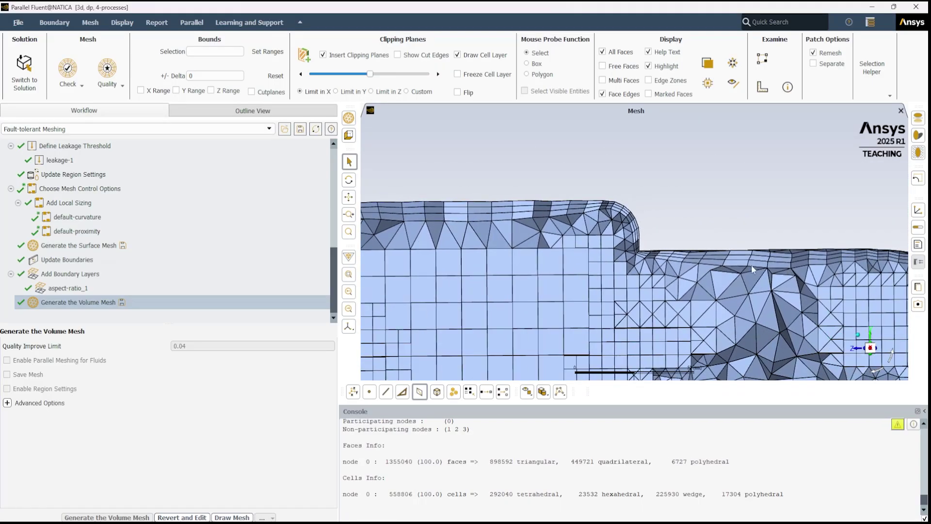
# Examine the sectioned volume mesh in the main body, at the curved pipe junction and along the small ribbed pipe to its end.
pyautogui.keyDown('ctrl'); pyautogui.moveTo(796, 301); pyautogui.dragTo(780, 201, button='middle'); pyautogui.keyUp('ctrl')
pyautogui.scroll(3, 769, 213)
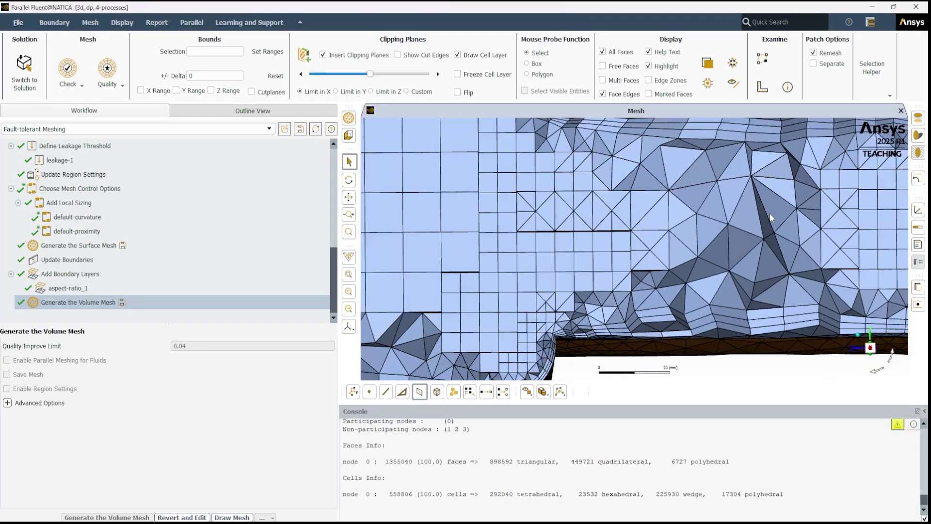
pyautogui.scroll(-6, 771, 214)
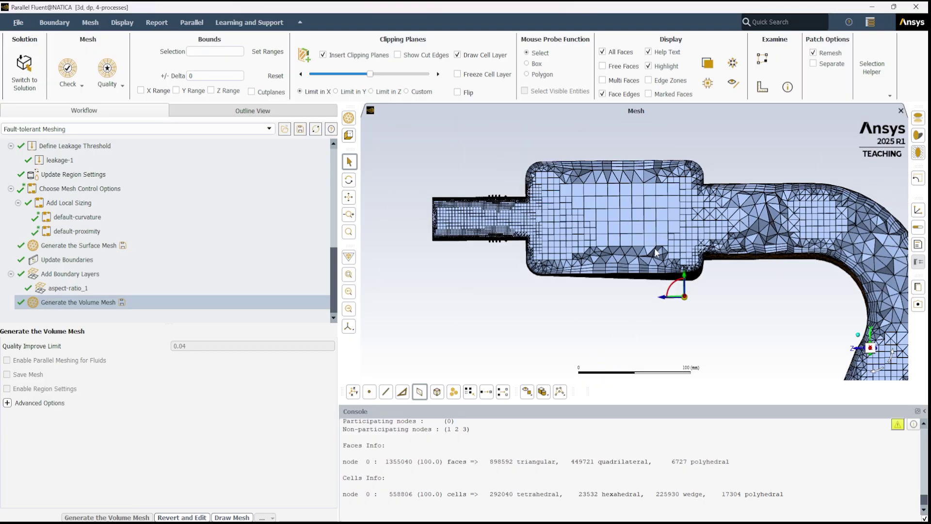
pyautogui.keyDown('ctrl'); pyautogui.moveTo(607, 235); pyautogui.dragTo(699, 252, button='middle'); pyautogui.keyUp('ctrl')
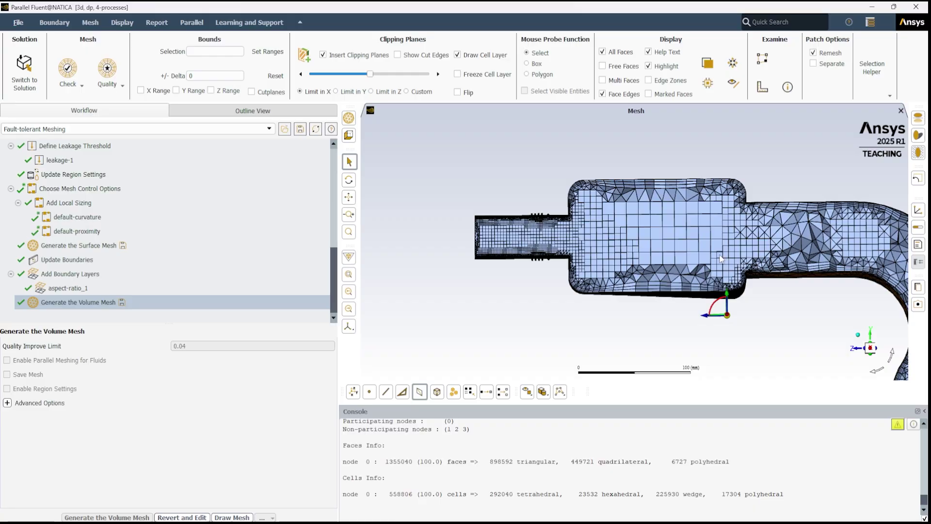
pyautogui.scroll(5, 548, 244)
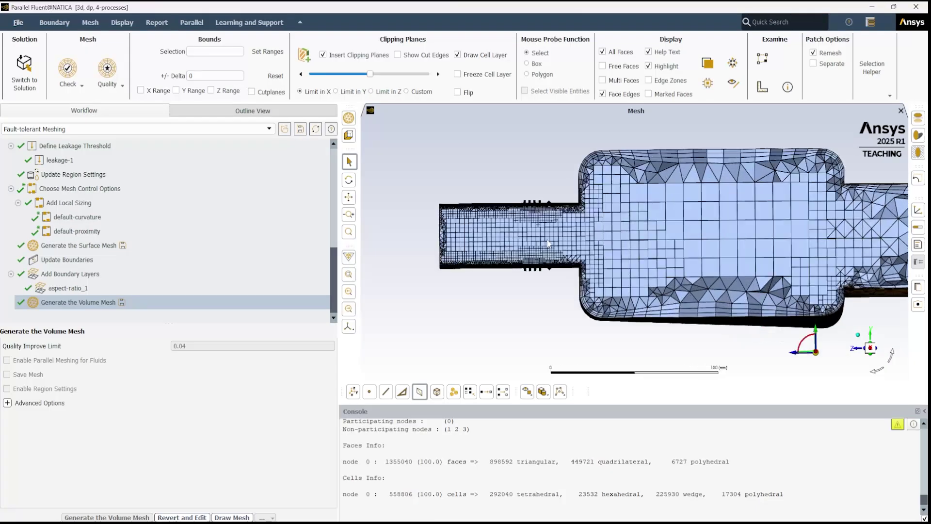
pyautogui.scroll(8, 453, 228)
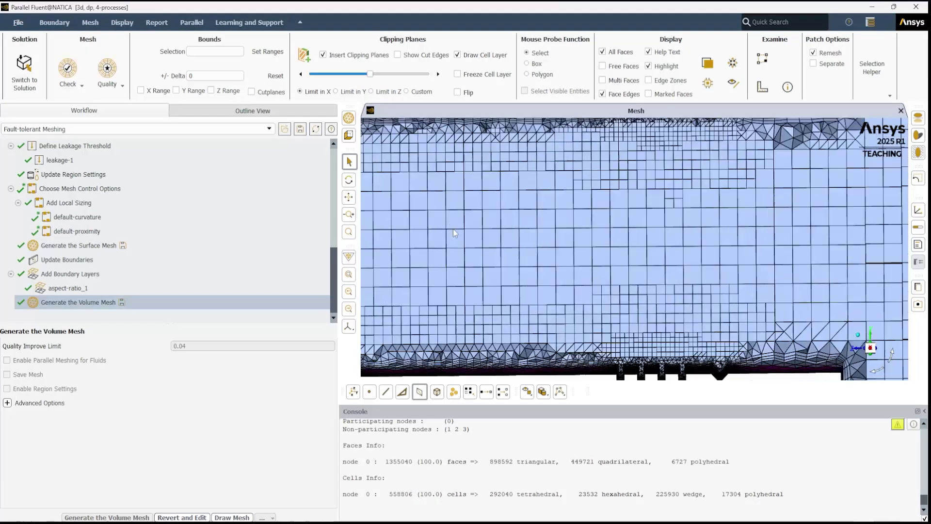
pyautogui.moveTo(481, 222)
pyautogui.keyDown('ctrl'); pyautogui.mouseDown(button='middle')
pyautogui.moveTo(534, 296)
pyautogui.moveTo(757, 331)
pyautogui.mouseUp(button='middle'); pyautogui.keyUp('ctrl')
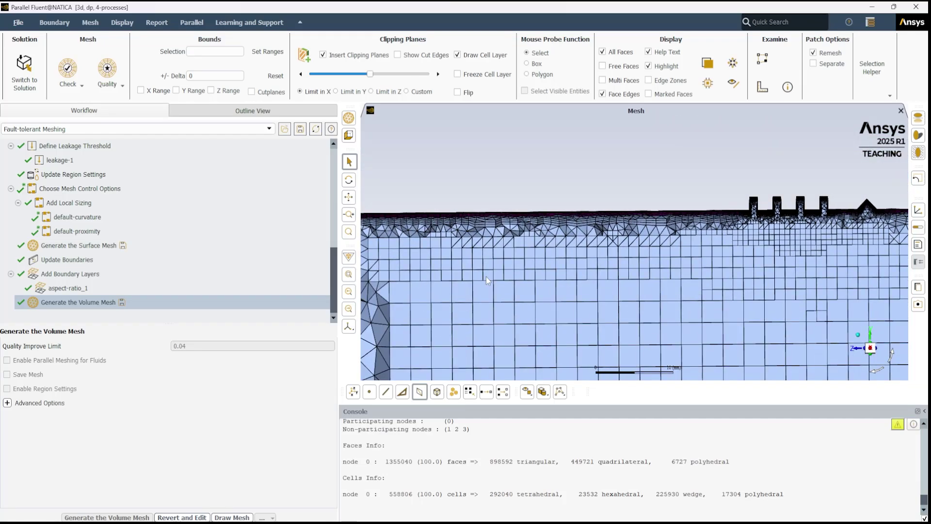
pyautogui.keyDown('ctrl'); pyautogui.moveTo(486, 276); pyautogui.dragTo(555, 258, button='middle'); pyautogui.keyUp('ctrl')
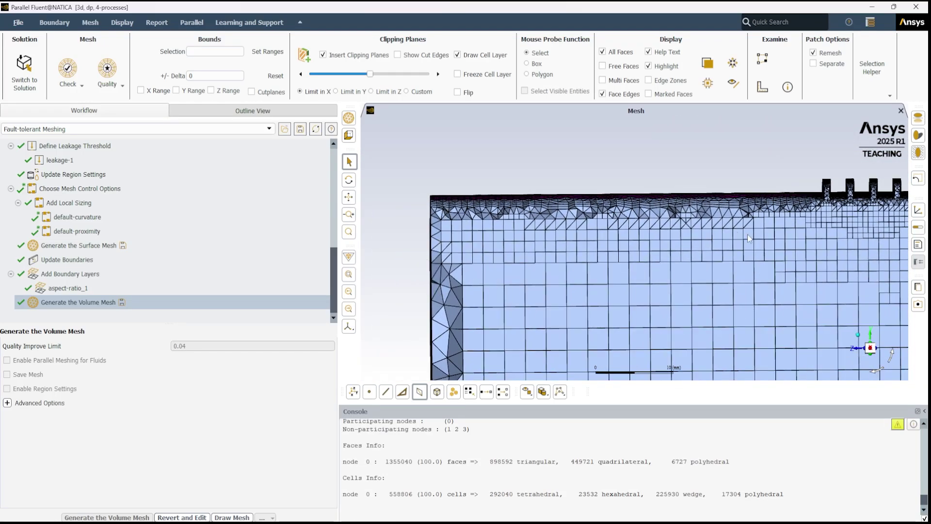
pyautogui.scroll(2, 754, 257)
pyautogui.scroll(-6, 761, 259)
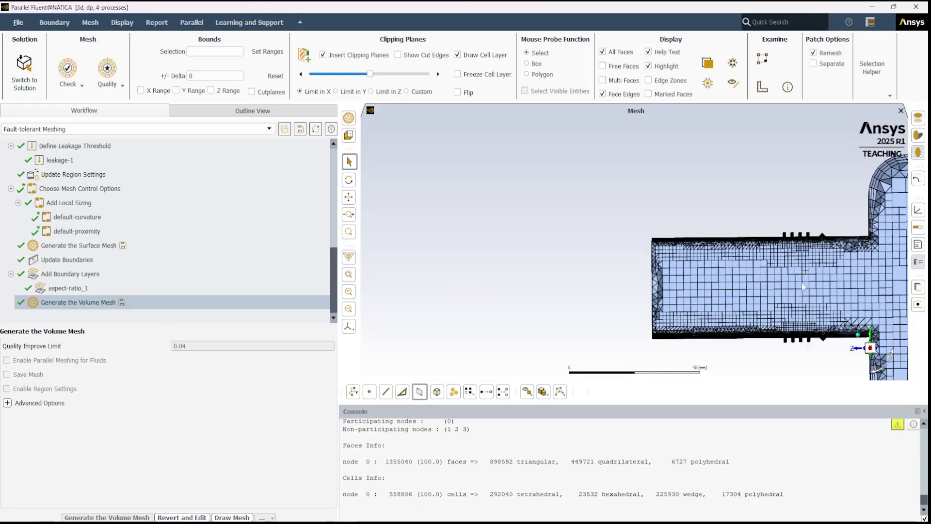
# Inspect the boundary layers along the main body's lower wall and follow the curved pipe's section down to its open end.
pyautogui.keyDown('ctrl'); pyautogui.moveTo(803, 287); pyautogui.dragTo(497, 235, button='middle'); pyautogui.keyUp('ctrl')
pyautogui.keyDown('ctrl'); pyautogui.moveTo(828, 274); pyautogui.dragTo(678, 241, button='middle'); pyautogui.keyUp('ctrl')
pyautogui.keyDown('ctrl'); pyautogui.moveTo(873, 271); pyautogui.dragTo(763, 249, button='middle'); pyautogui.keyUp('ctrl')
pyautogui.keyDown('ctrl'); pyautogui.moveTo(856, 306); pyautogui.dragTo(638, 260, button='middle'); pyautogui.keyUp('ctrl')
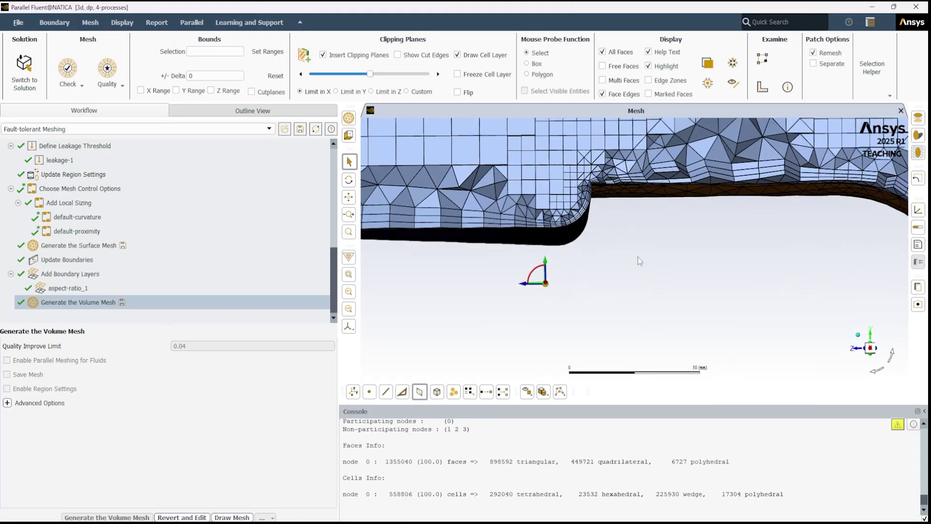
pyautogui.keyDown('ctrl'); pyautogui.moveTo(837, 299); pyautogui.dragTo(775, 112, button='middle'); pyautogui.keyUp('ctrl')
pyautogui.keyDown('ctrl'); pyautogui.moveTo(813, 281); pyautogui.dragTo(804, 161, button='middle'); pyautogui.keyUp('ctrl')
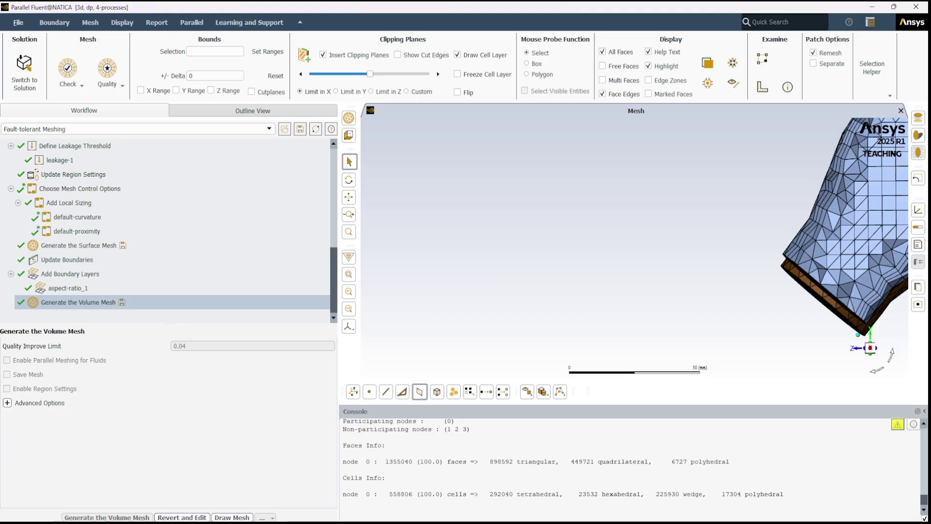
pyautogui.click(860, 338)
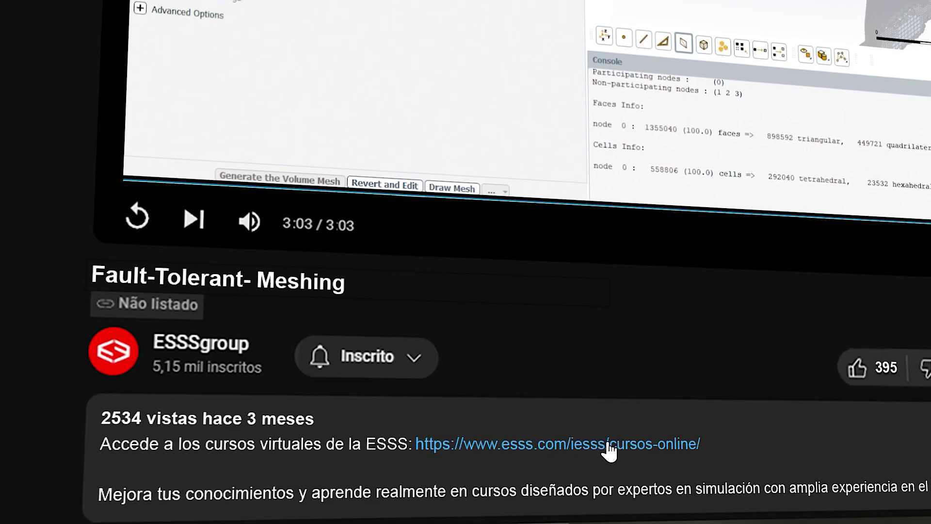
# Switch to the browser, open the ESSS online courses link in the video description and look through the course catalogue.
pyautogui.click(587, 445)
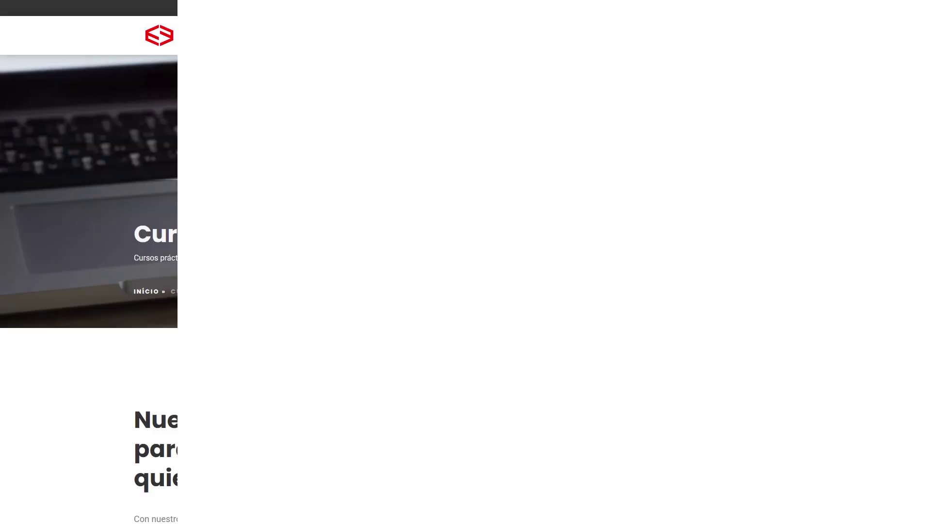
pyautogui.scroll(-9, 923, 366)
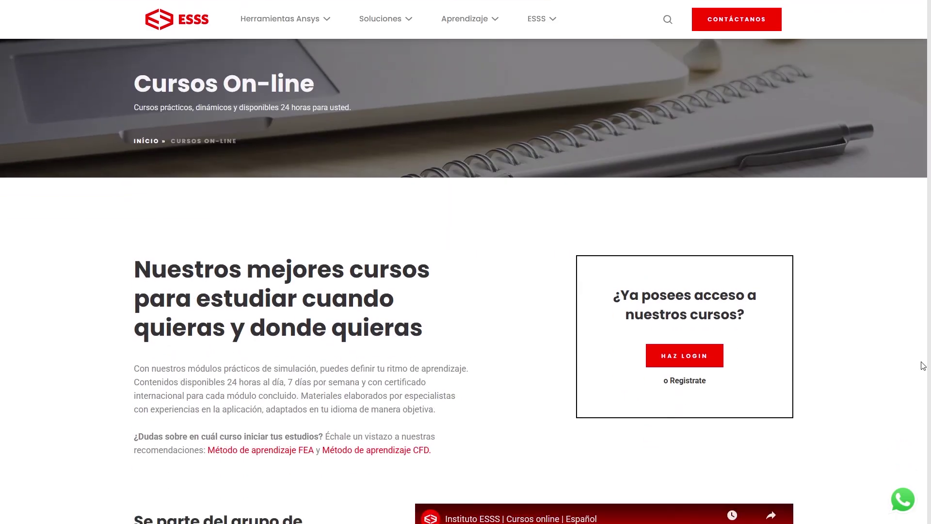
pyautogui.scroll(-15, 923, 366)
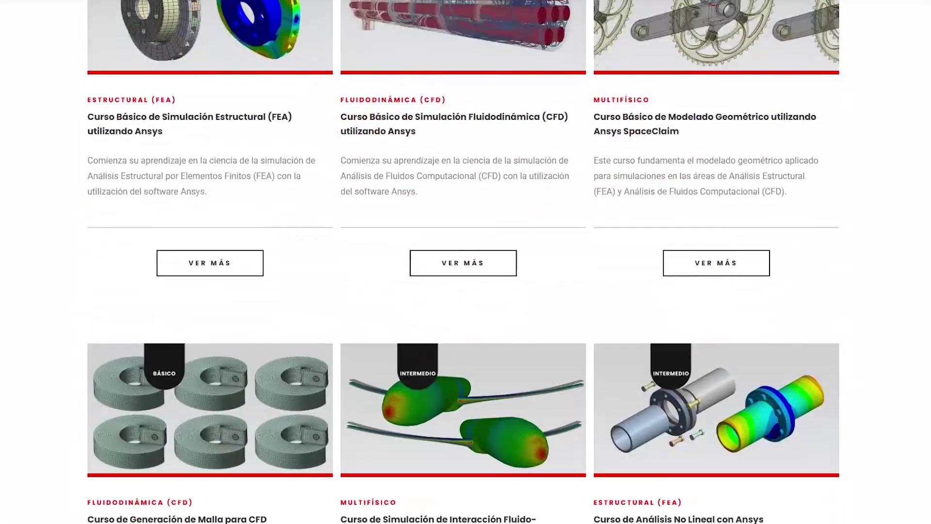
pyautogui.scroll(-10, 463, 262)
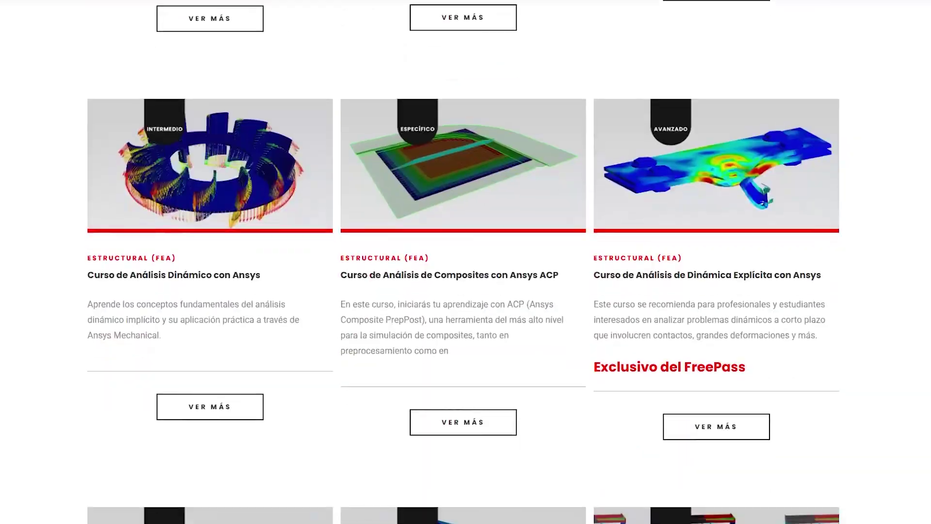